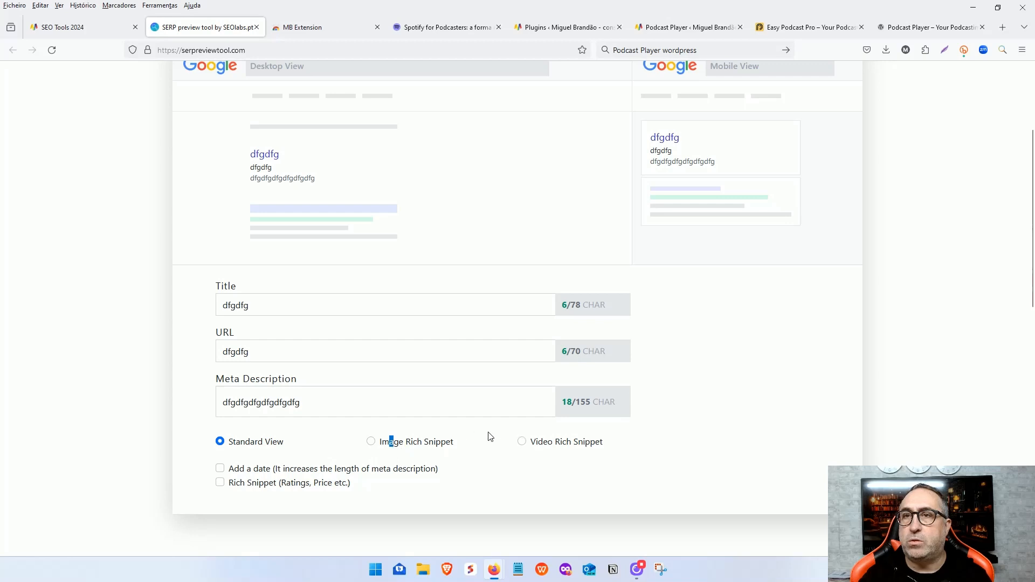
Switch the snippet preview to Video Rich Snippet and enable both the date and the Rich Snippet (Ratings, Price etc.) option
left_click(522, 442)
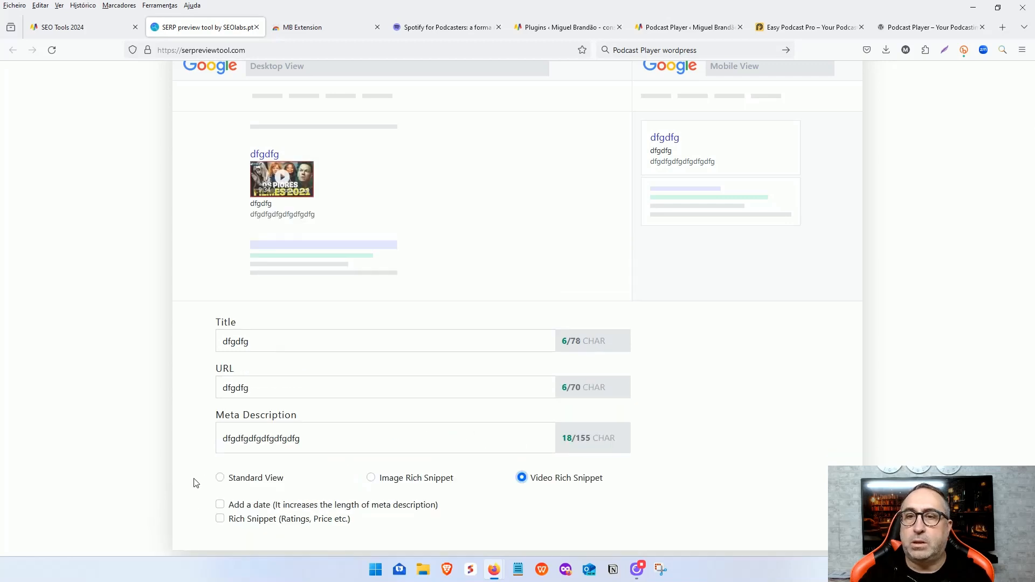
left_click(220, 504)
left_click(220, 519)
scroll(638, 266, "up", 2)
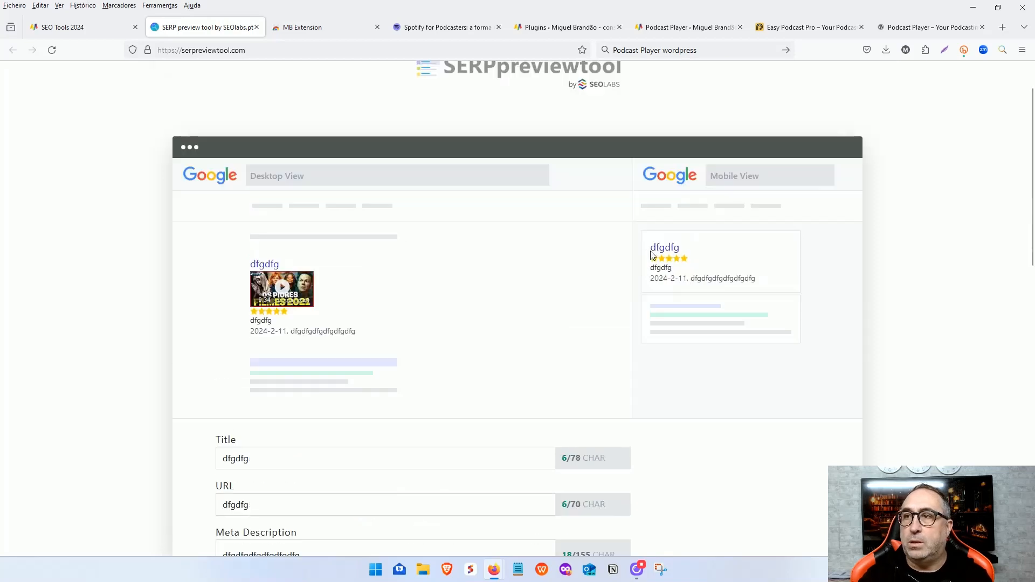
Replace the snippet's title with "~çljlçºlçºlçºlº fkhlçklfkhlf" and check the search result preview
left_click(248, 458)
left_click_drag(248, 458, 201, 449)
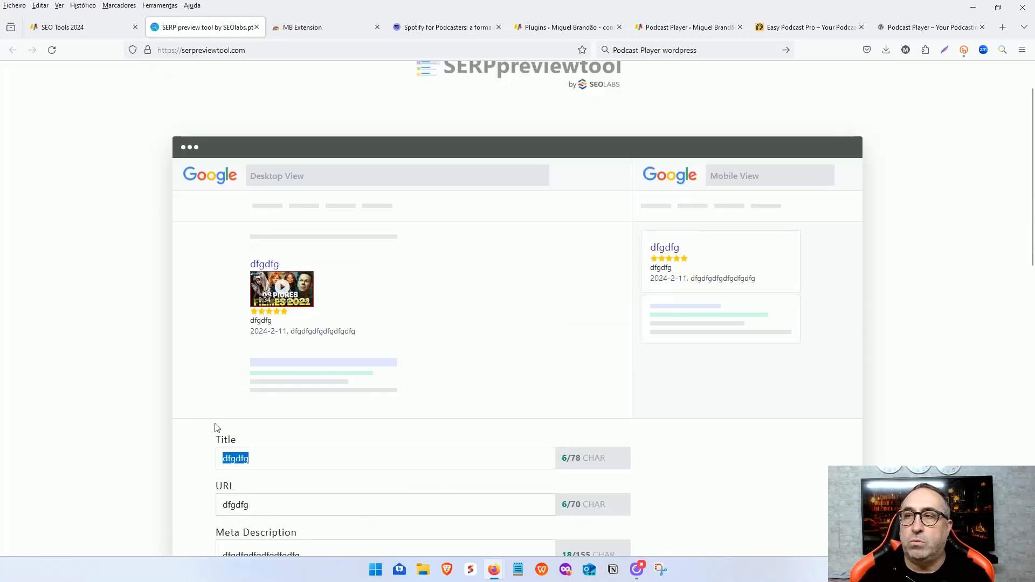
type("~çljlçºlçºlçºlº fkhlçklfkhlf")
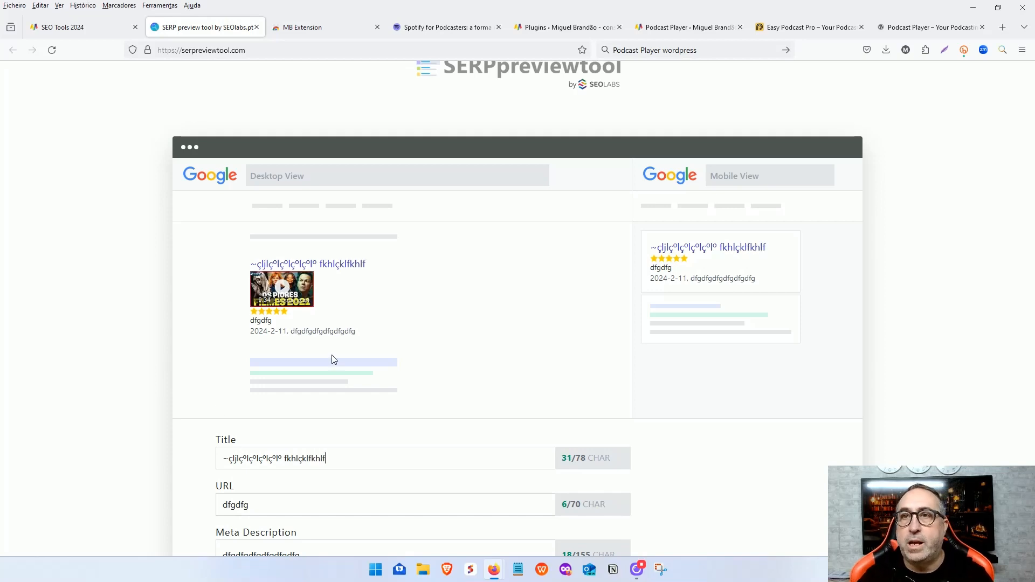
scroll(331, 363, "down", 10)
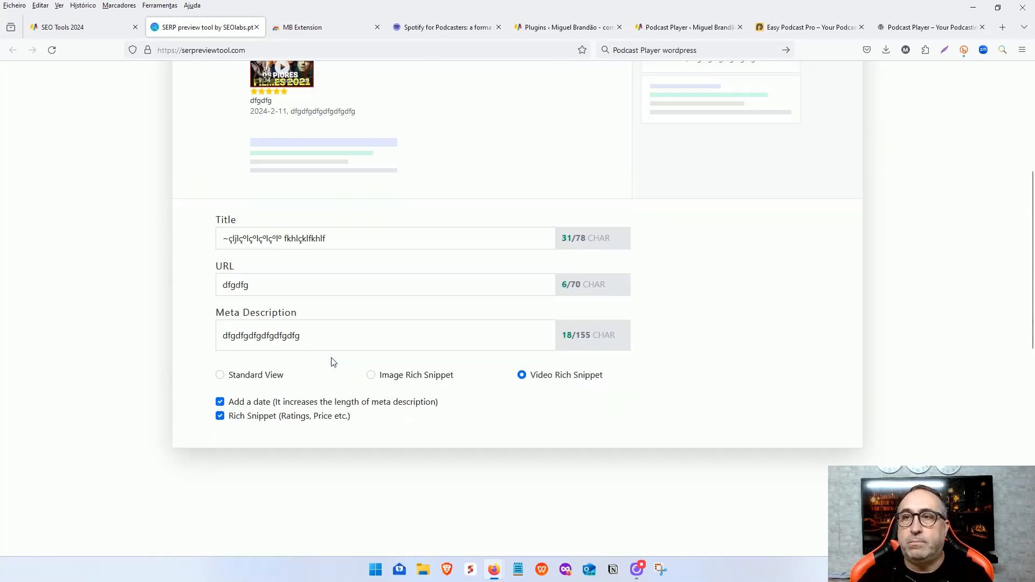
scroll(331, 372, "up", 9)
scroll(336, 376, "up", 2)
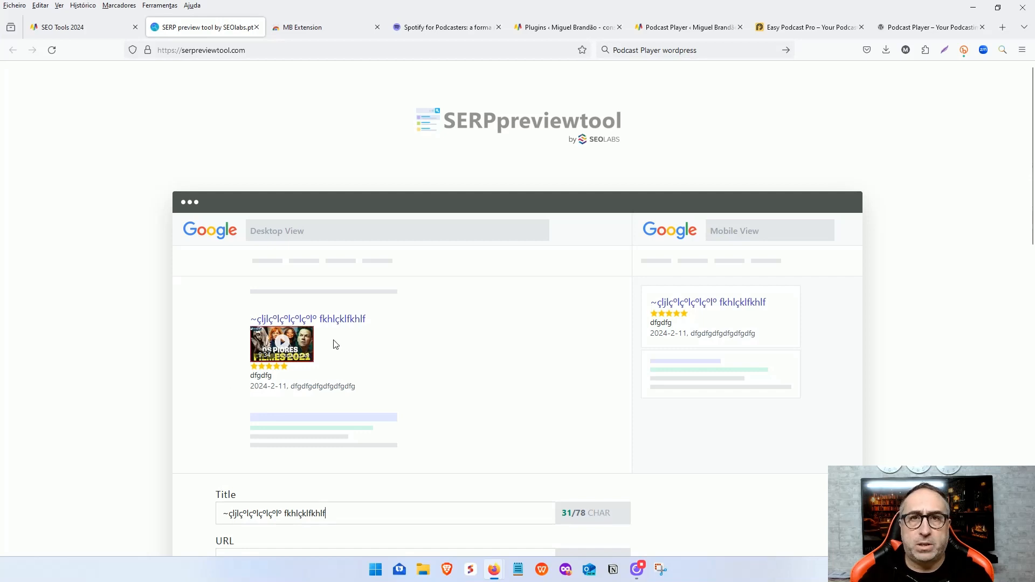
Open the Contar Palavras word-counting tool from the SEO Tools page in a new tab and show it
left_click(81, 29)
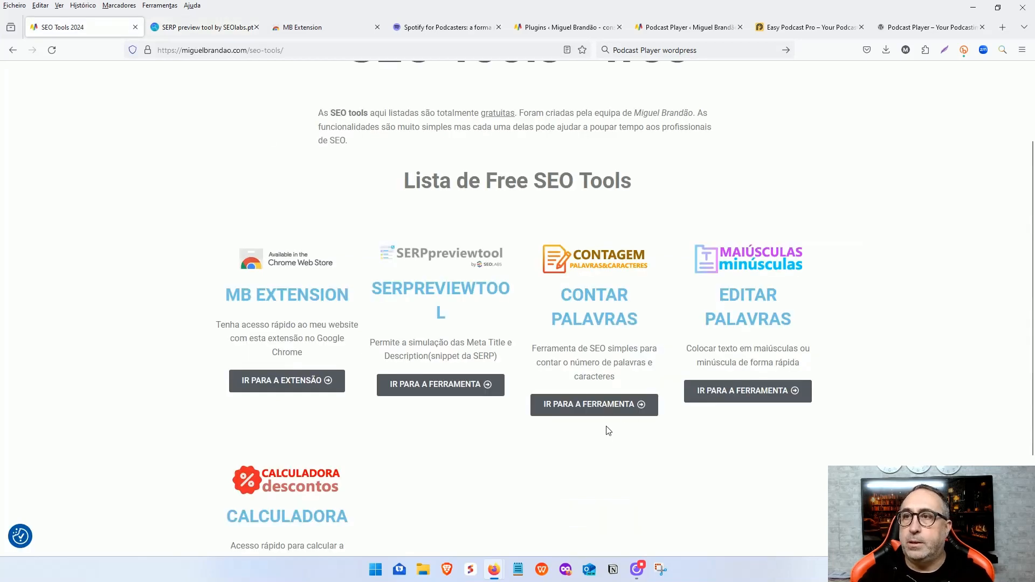
middle_click(588, 409)
left_click(186, 28)
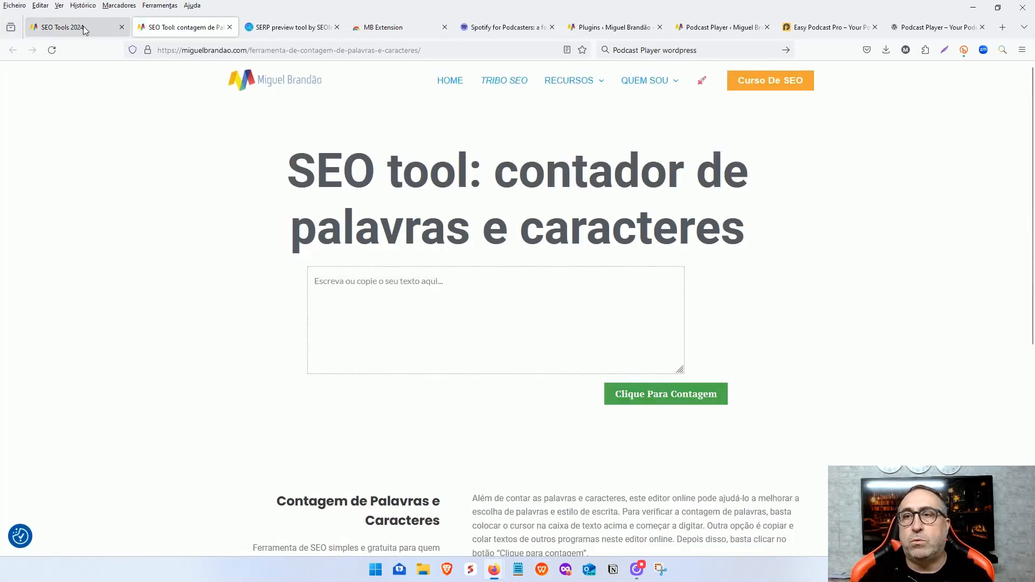
Open the Editar Palavras upper/lowercase tool from the SEO Tools page in a new tab and look it over
left_click(65, 27)
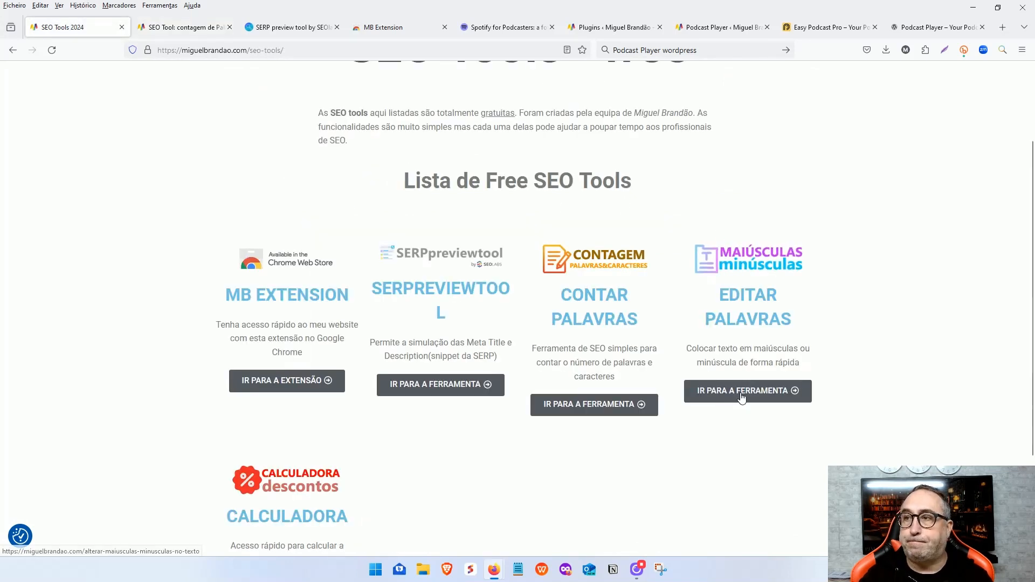
middle_click(722, 392)
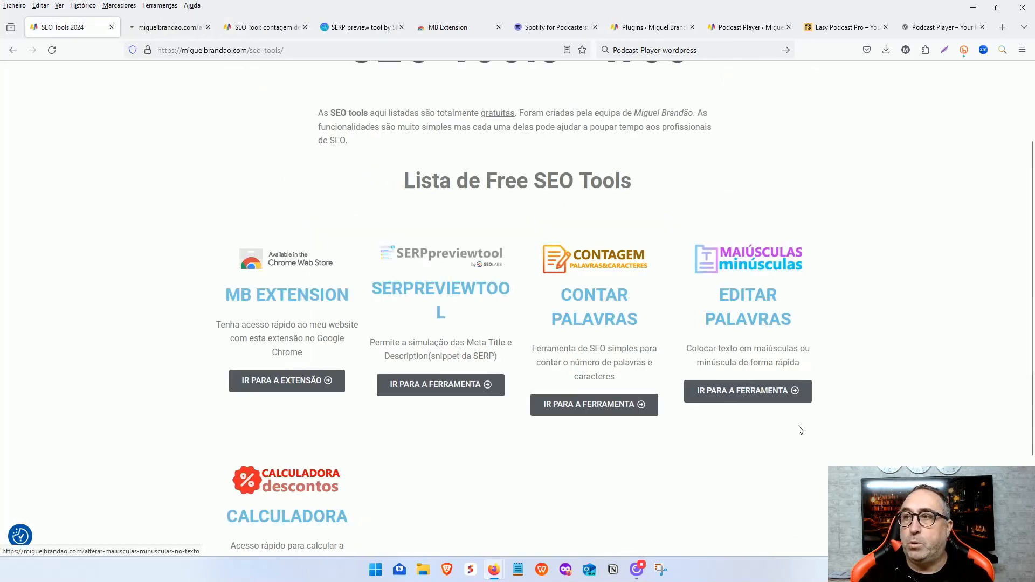
left_click(173, 31)
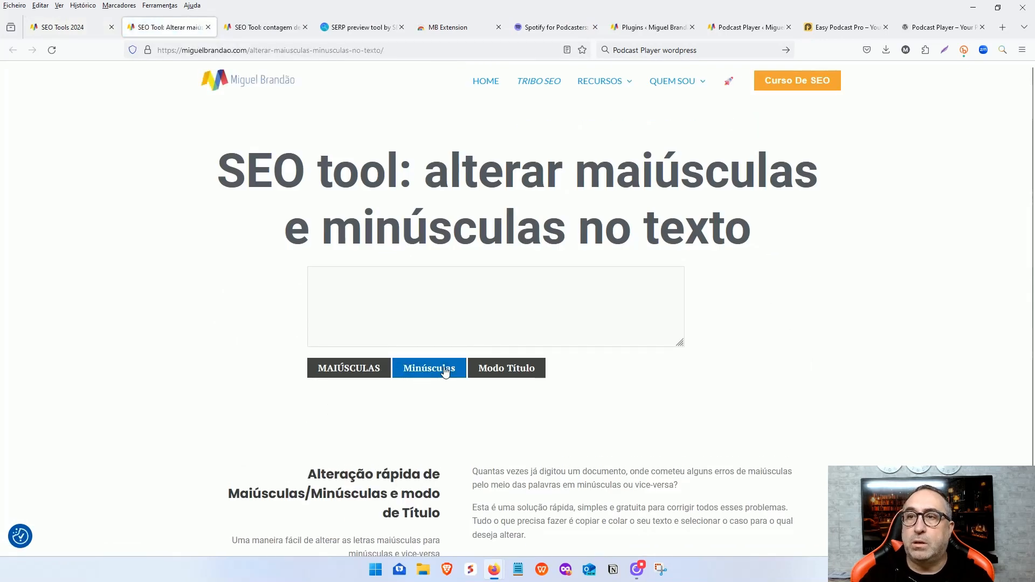
left_click(380, 310)
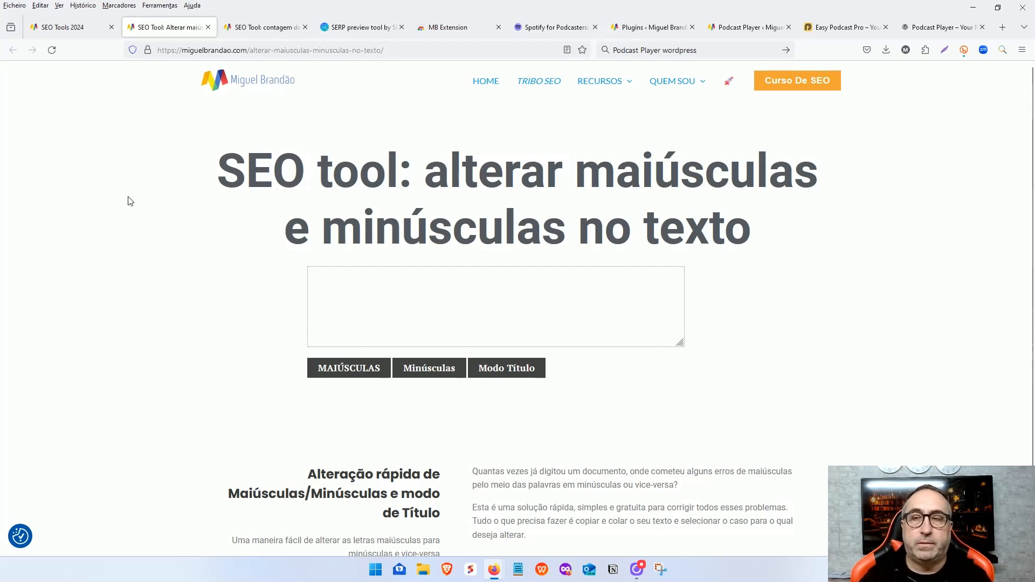
scroll(119, 285, "down", 2)
scroll(118, 285, "up", 2)
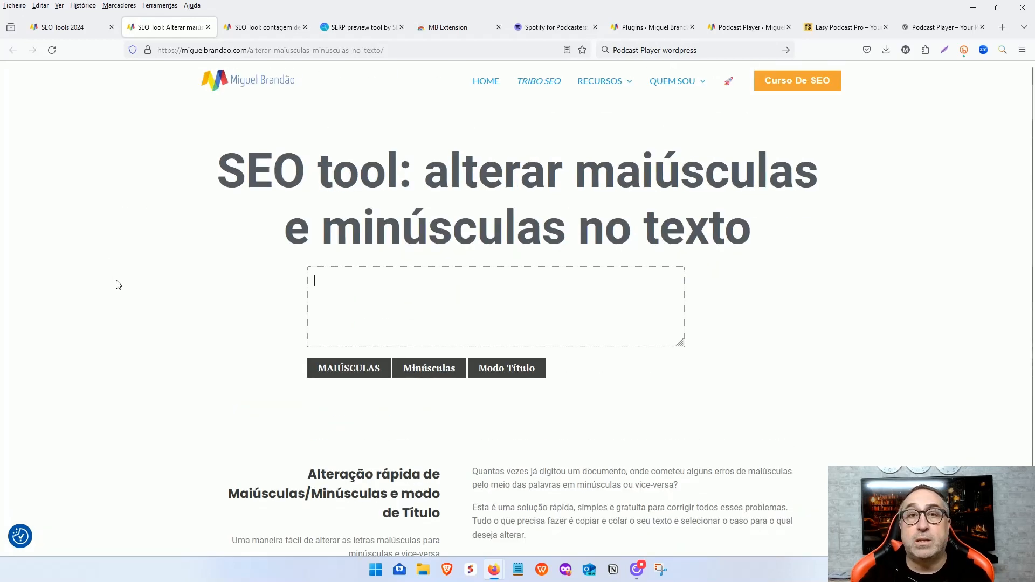
Open the Calculadora discount tool from the SEO Tools page in a new tab and show it
left_click(63, 27)
scroll(160, 406, "down", 3)
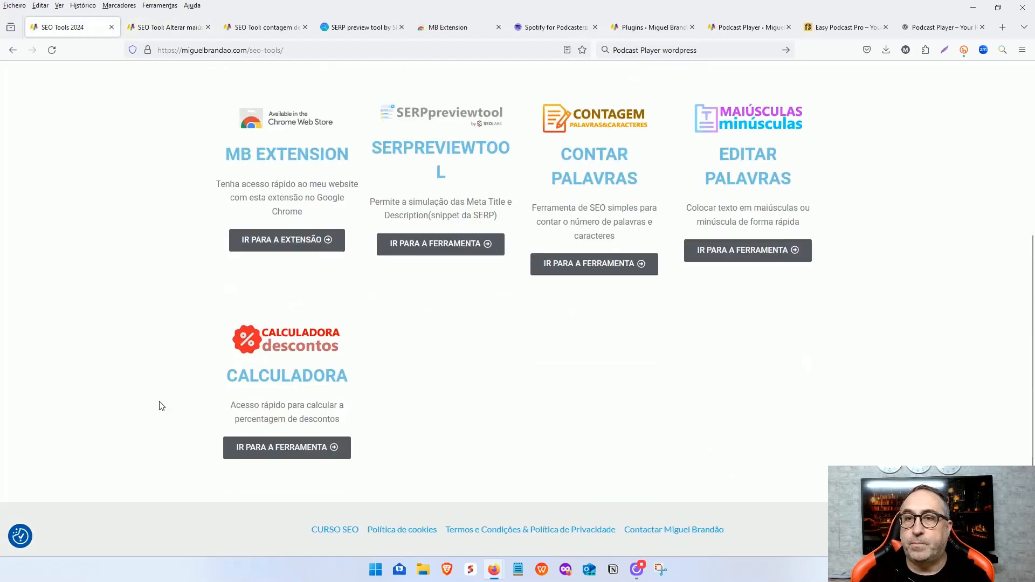
middle_click(282, 447)
left_click(157, 28)
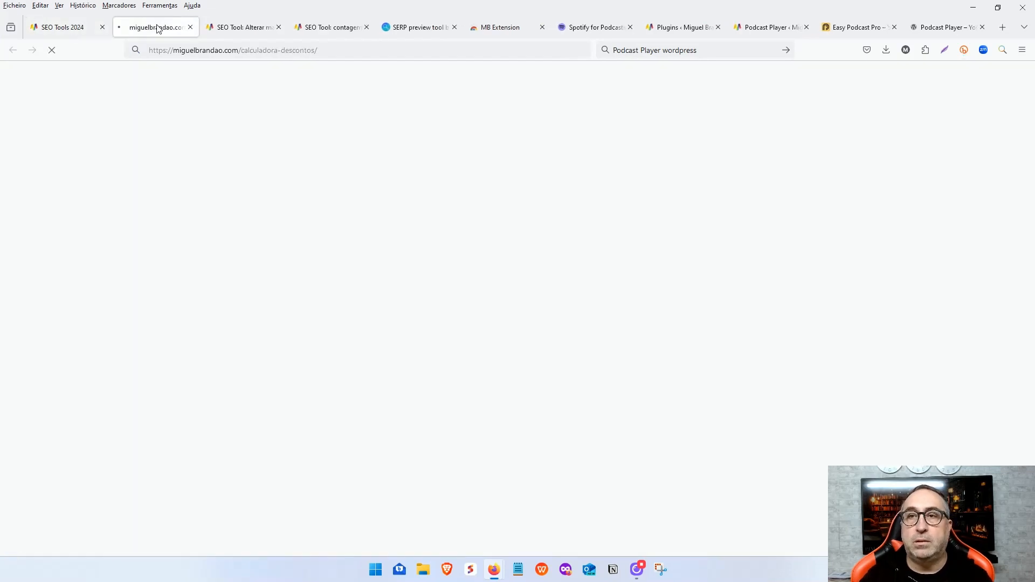
Calculate the discounted price for a price of 250 with a 5% discount
left_click(386, 361)
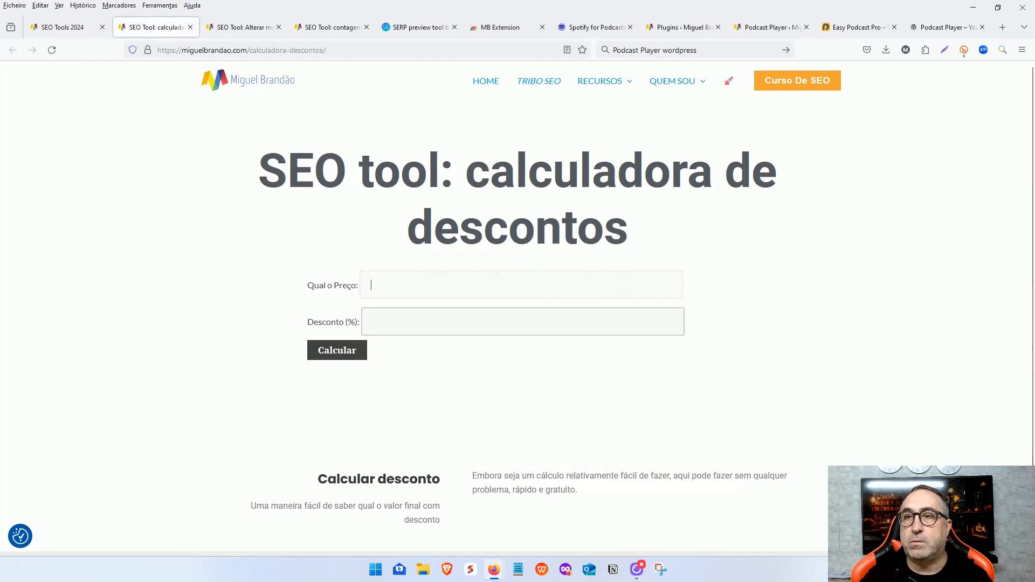
type("250")
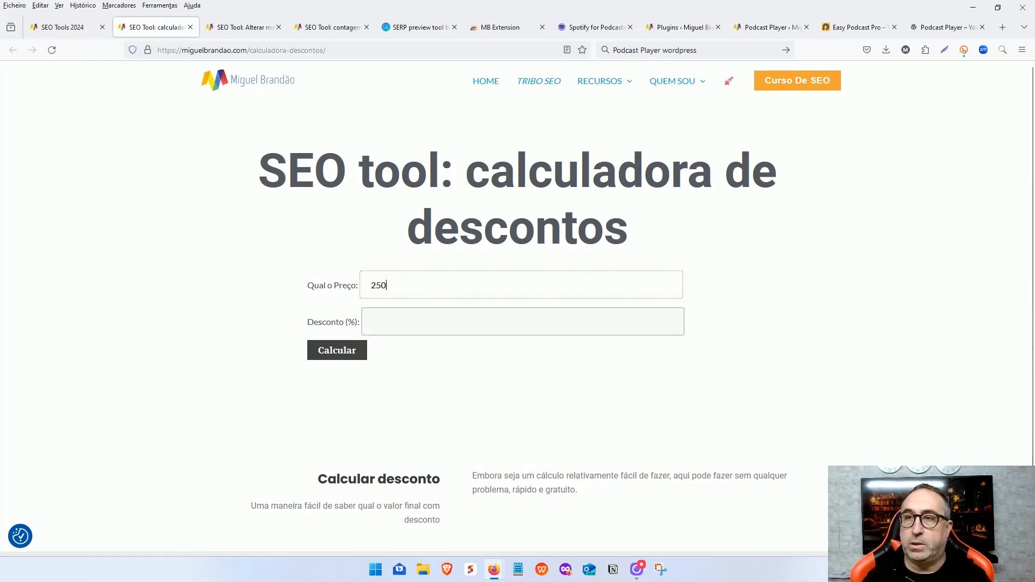
left_click(435, 318)
type("5")
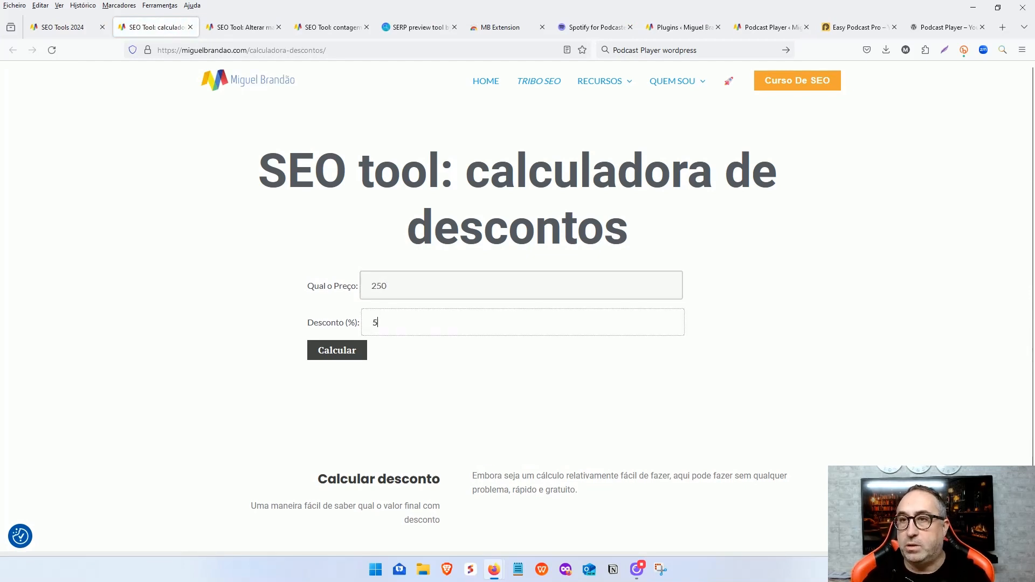
left_click(335, 352)
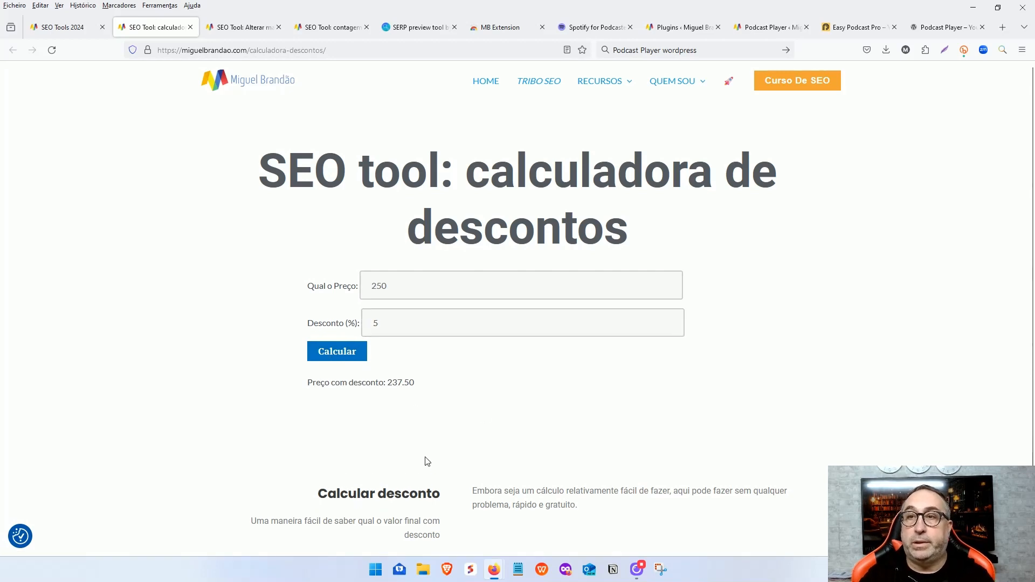
left_click_drag(412, 382, 380, 381)
left_click(383, 381)
scroll(852, 381, "down", 2)
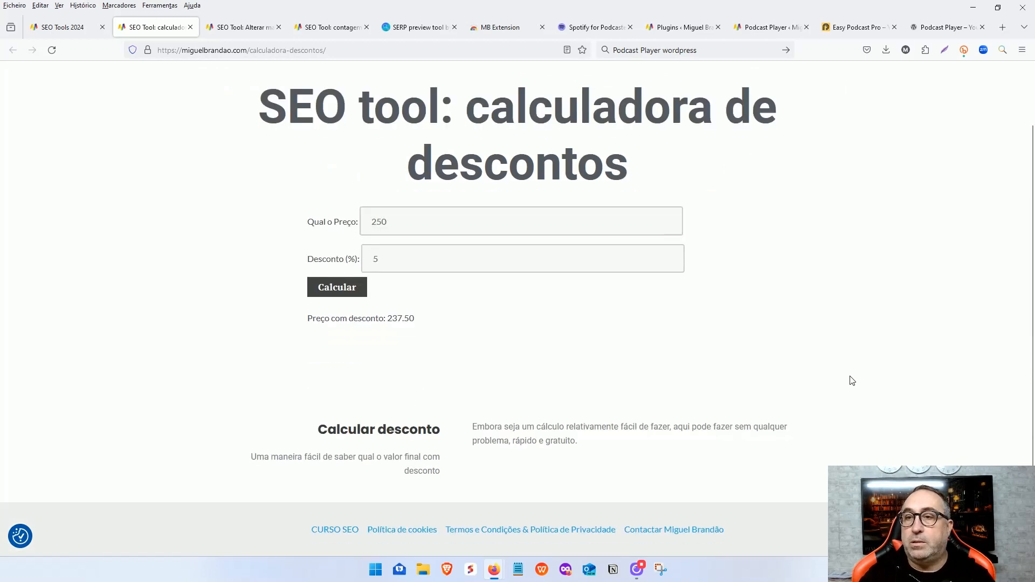
scroll(852, 380, "up", 2)
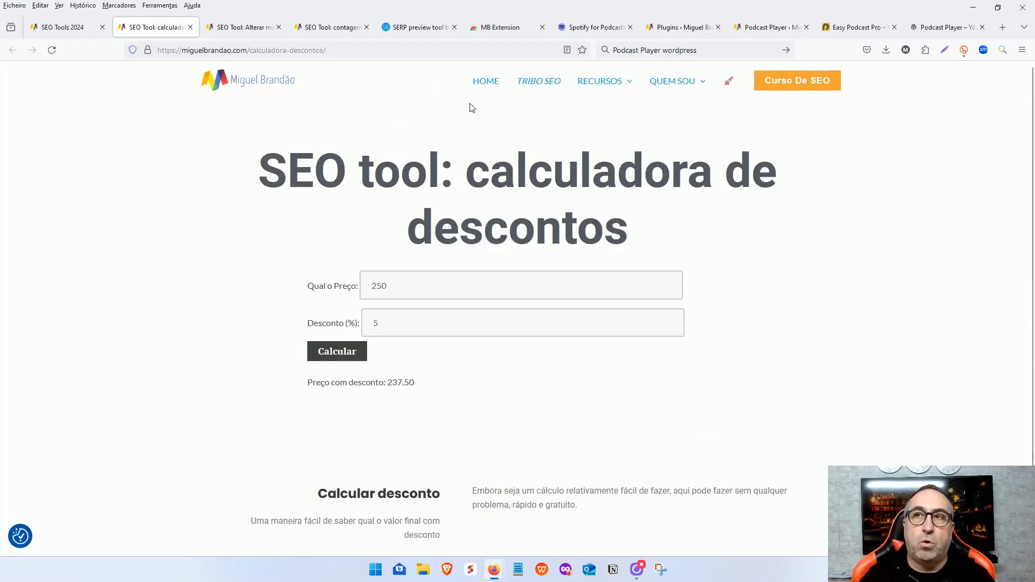
Return to the SEO Tools page and review the list of free tools
left_click(53, 27)
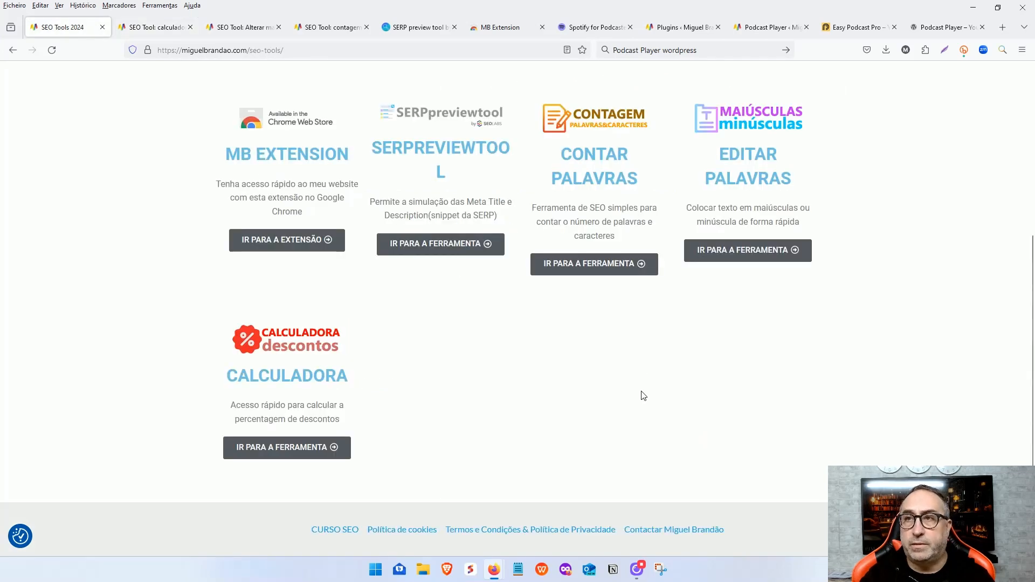
scroll(643, 396, "up", 3)
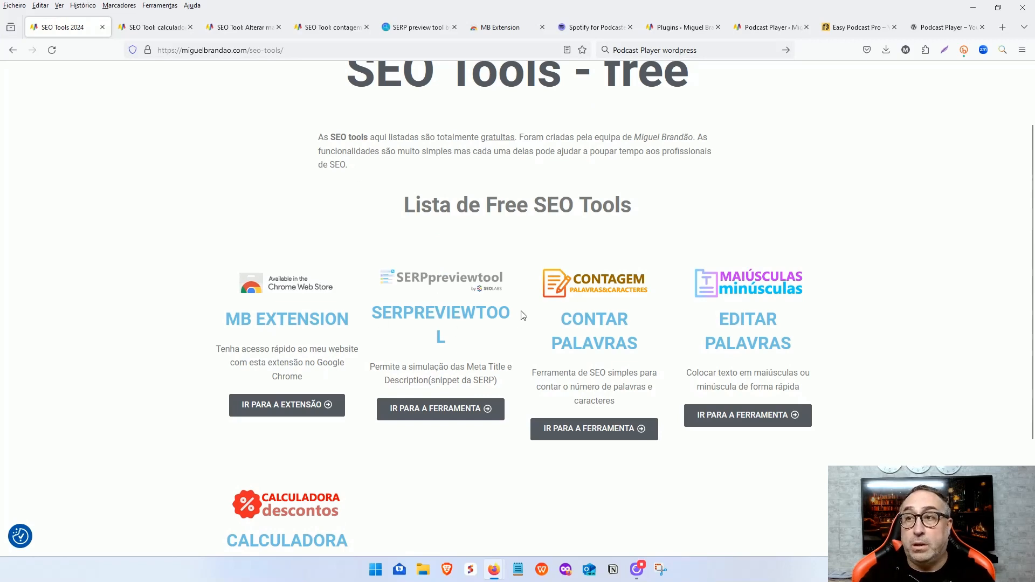
scroll(630, 436, "down", 2)
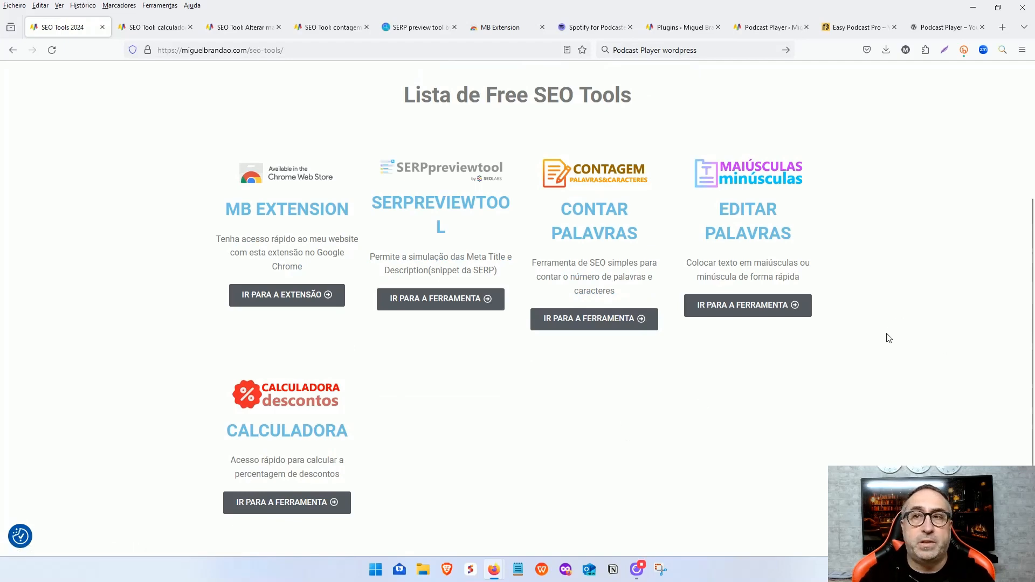
scroll(928, 349, "up", 3)
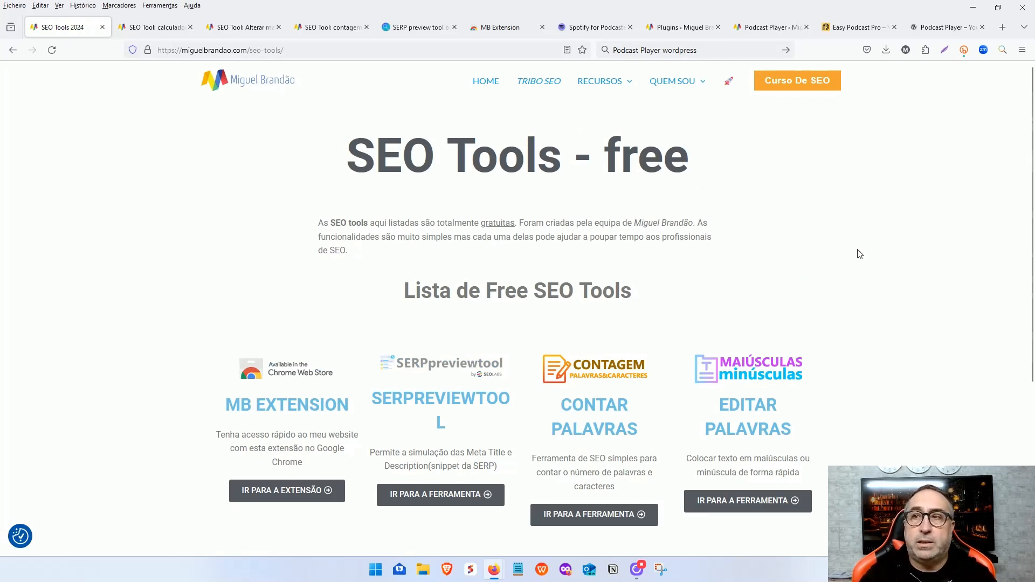
scroll(855, 268, "down", 4)
scroll(928, 334, "up", 4)
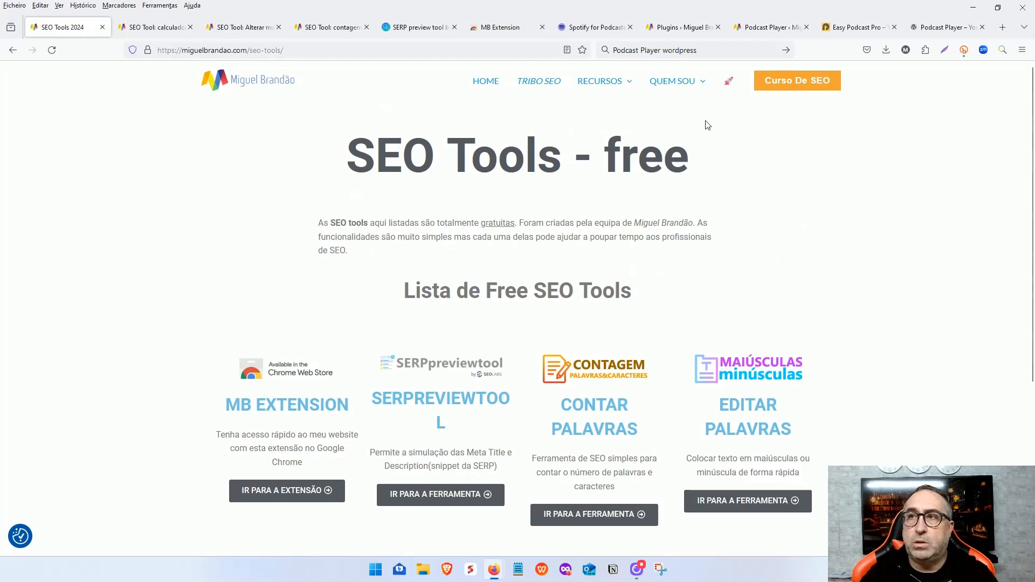
Open the Podcast page from the site's Recursos entries
mouse_move(622, 85)
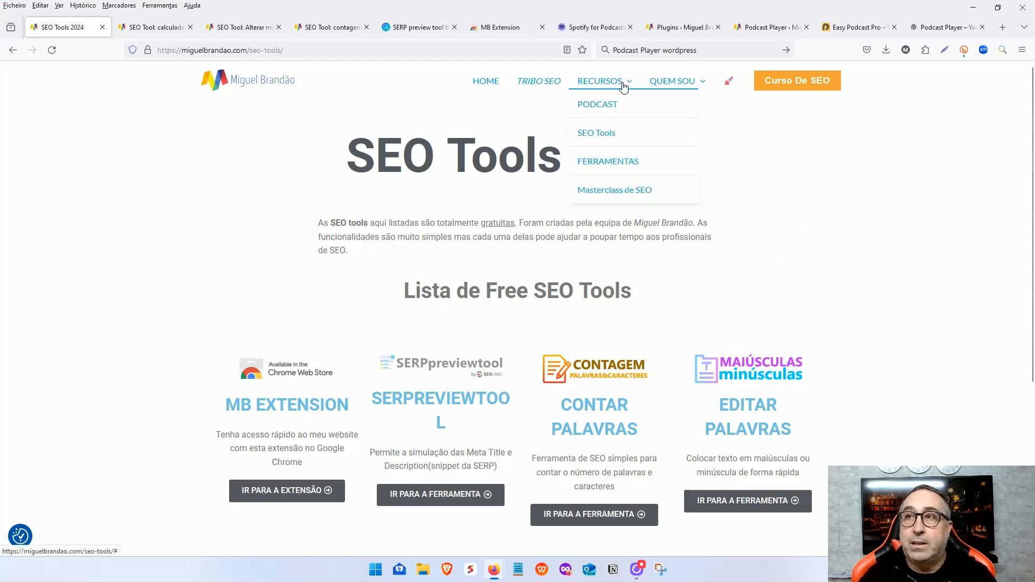
left_click(607, 134)
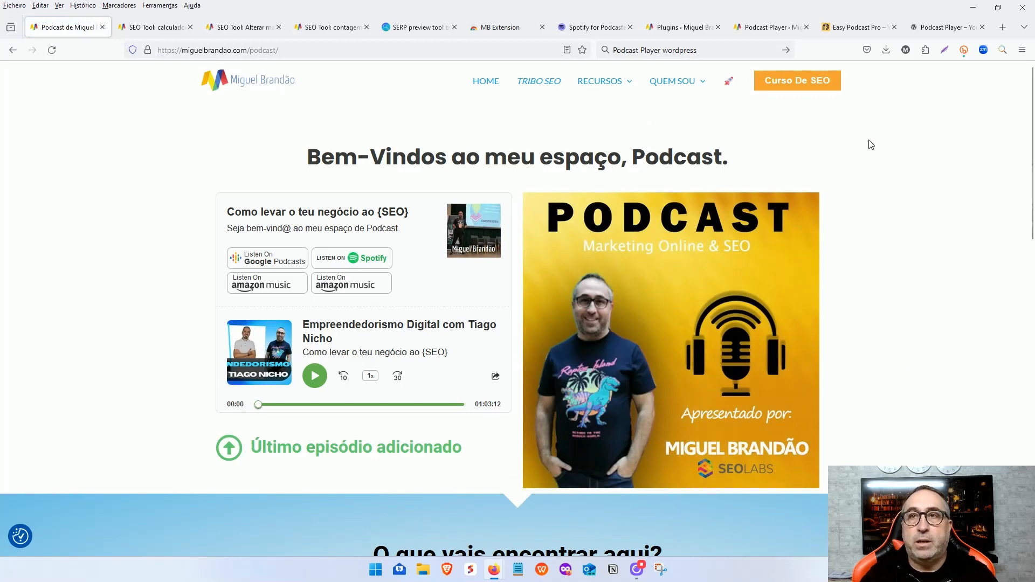
left_click(313, 48)
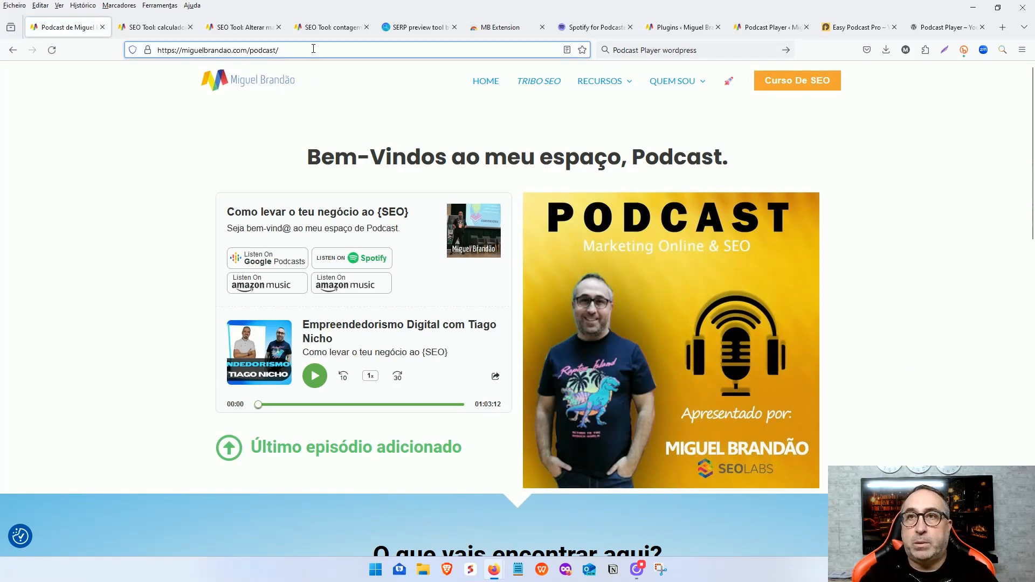
left_click(911, 237)
Load more entries in the Podcast page's recent episodes list and look through them
scroll(931, 324, "down", 15)
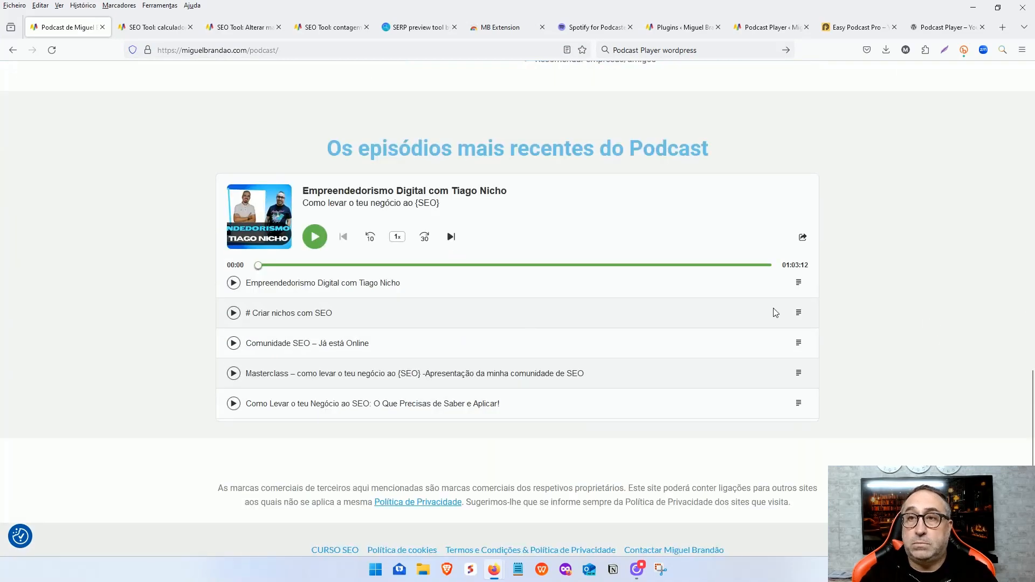
scroll(638, 339, "down", 3)
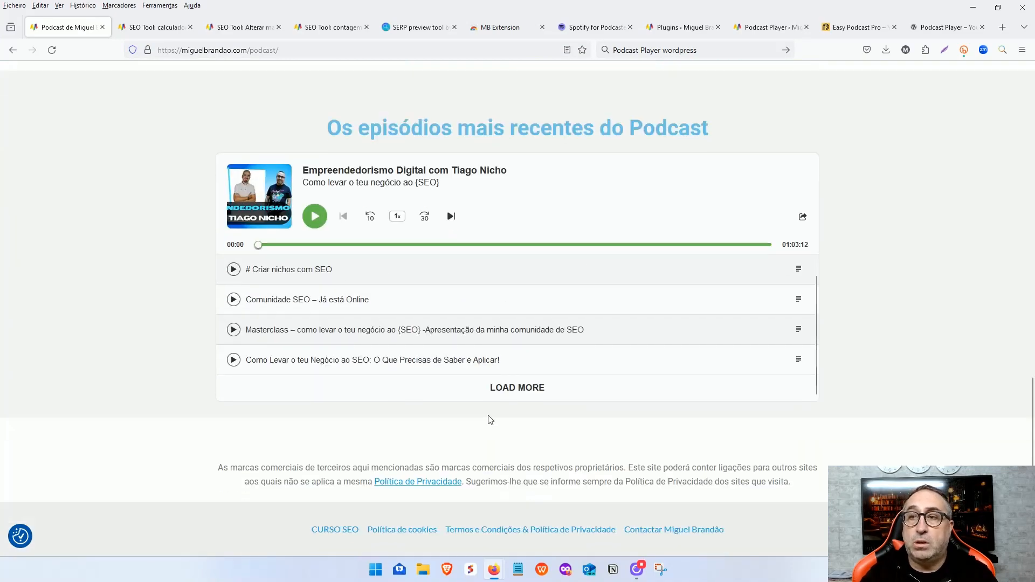
left_click(518, 392)
left_click(492, 389)
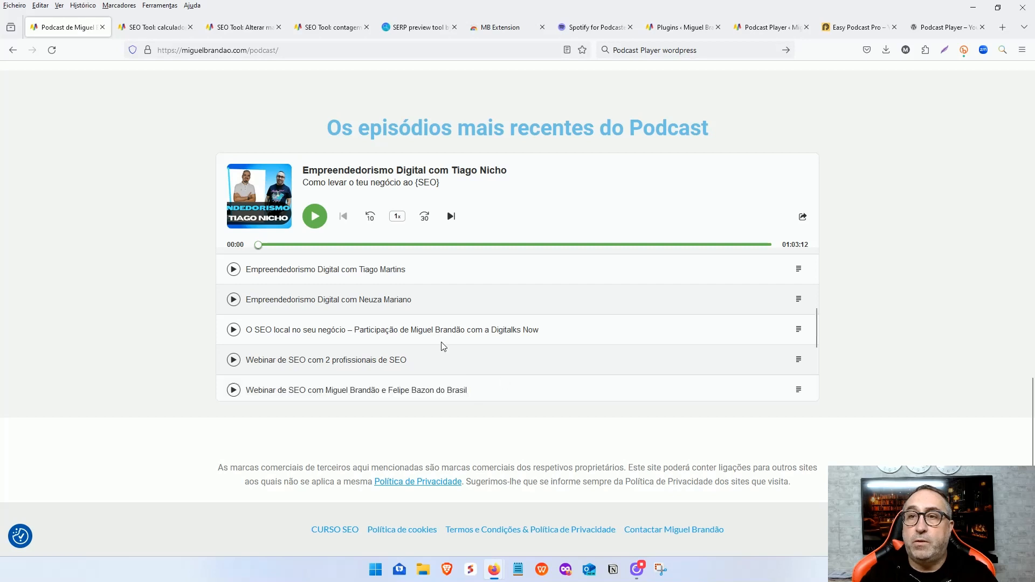
scroll(444, 347, "up", 6)
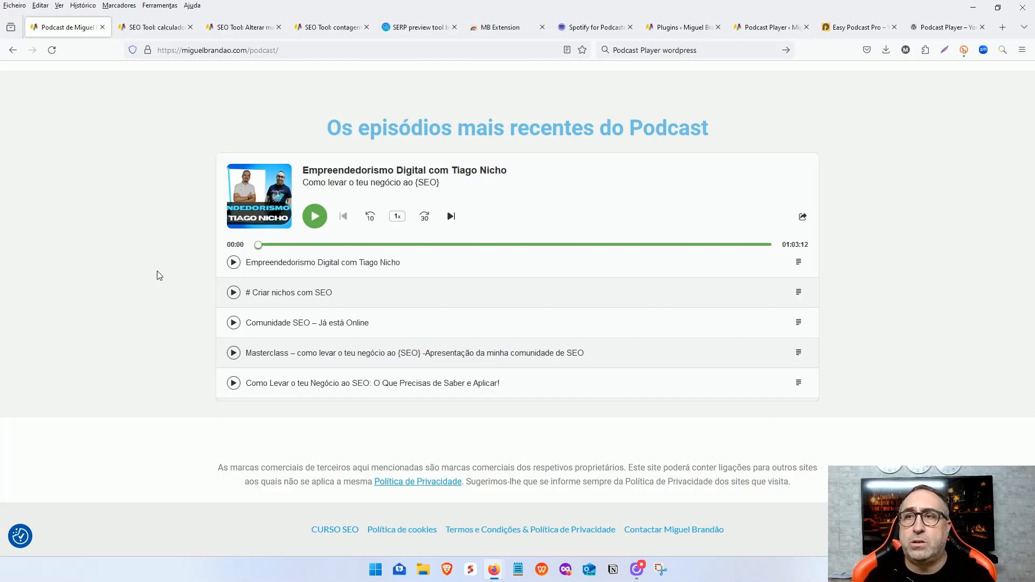
scroll(877, 274, "up", 15)
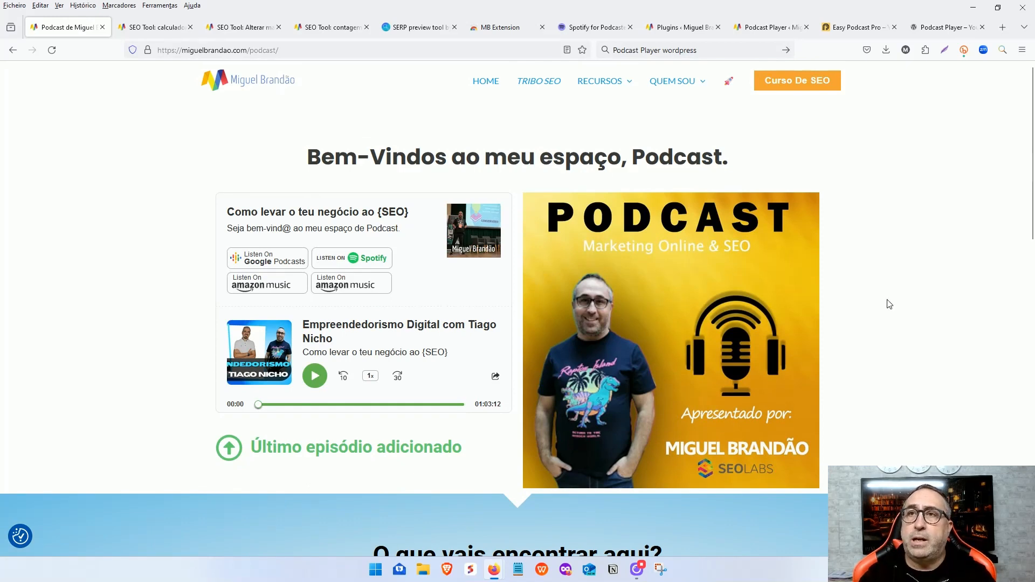
Close the open discount calculator, case converter, word counter, SERP preview tool and MB Extension pages
left_click(167, 28)
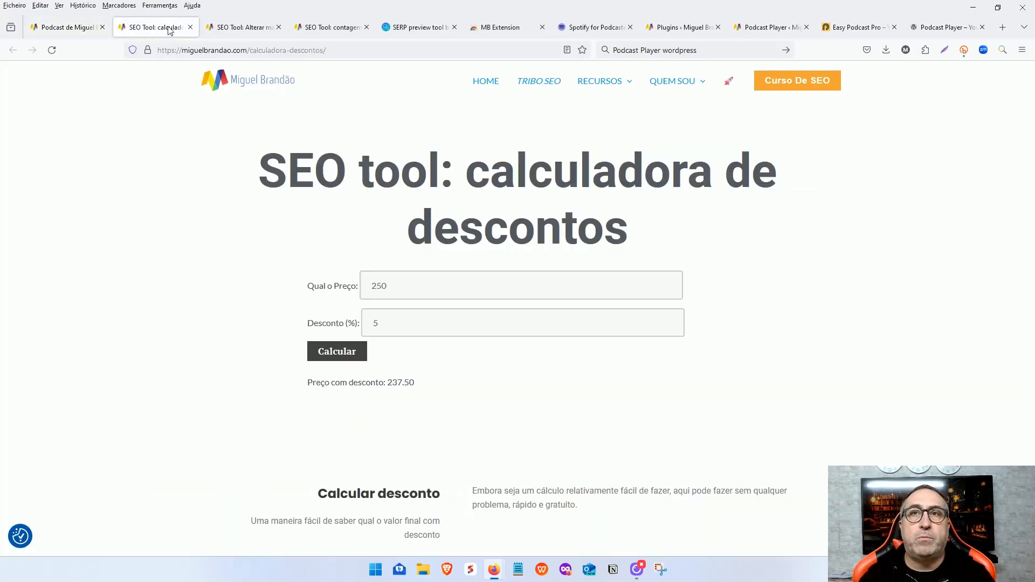
left_click(190, 27)
left_click(189, 26)
left_click(190, 27)
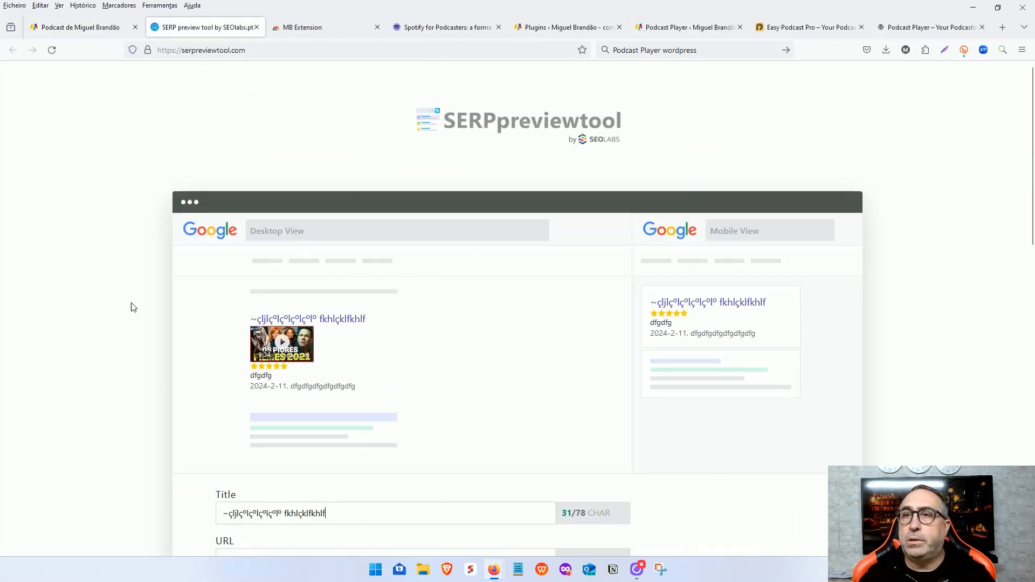
left_click(257, 27)
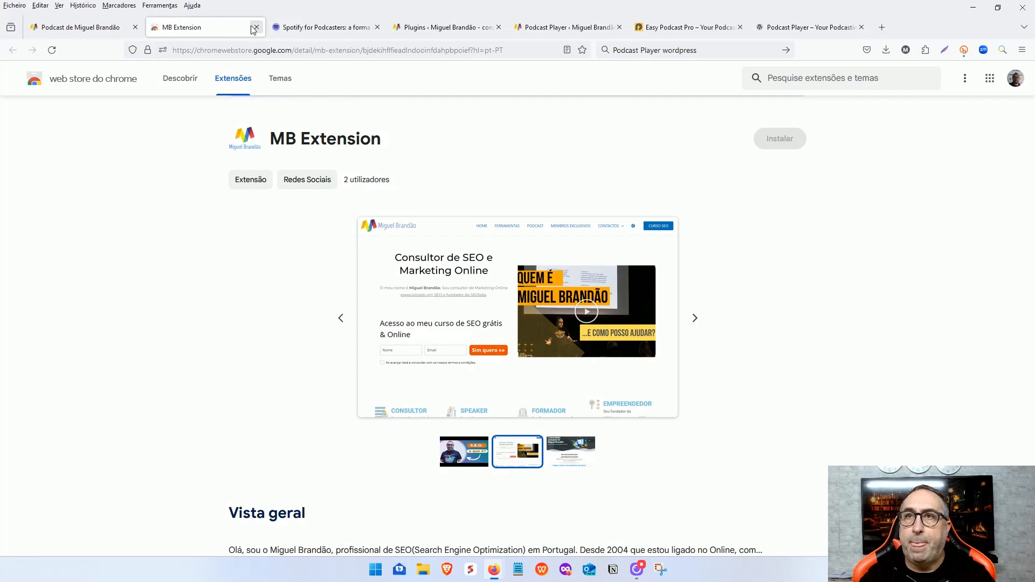
left_click(256, 27)
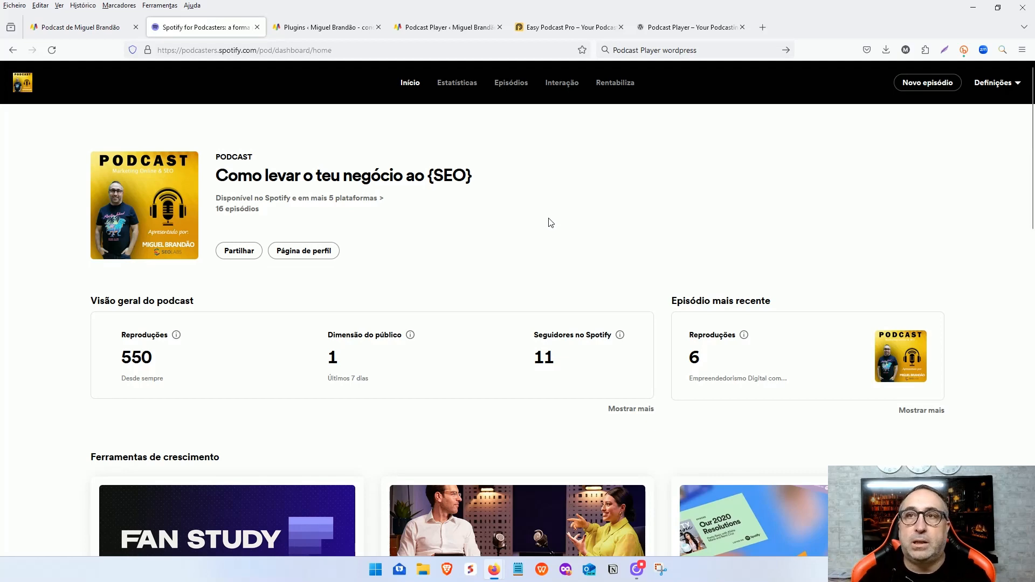
Look over the podcast's overview on the Spotify for Podcasters dashboard and highlight the site's domain in its web address
scroll(558, 231, "down", 3)
scroll(556, 194, "up", 3)
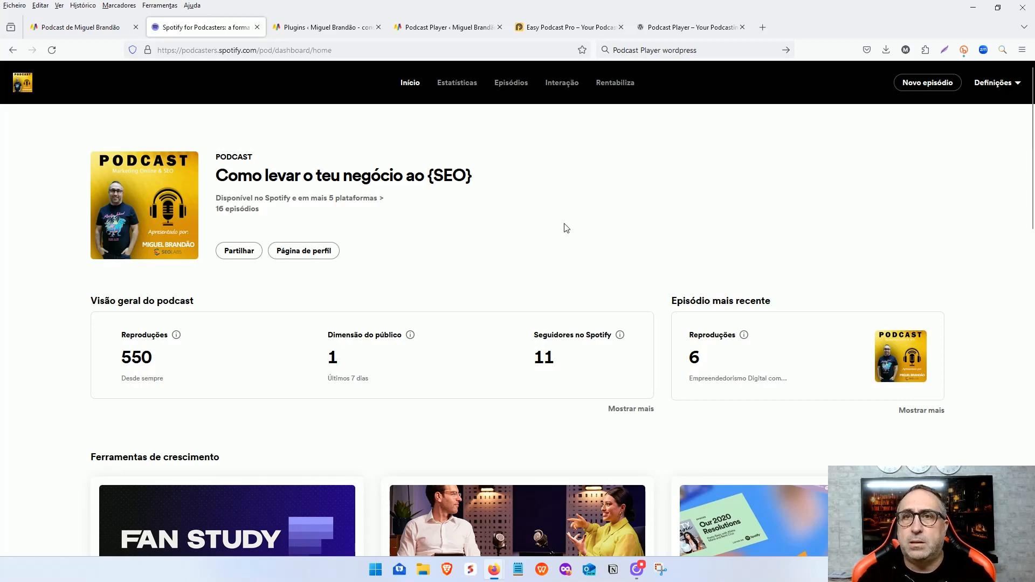
scroll(623, 214, "down", 3)
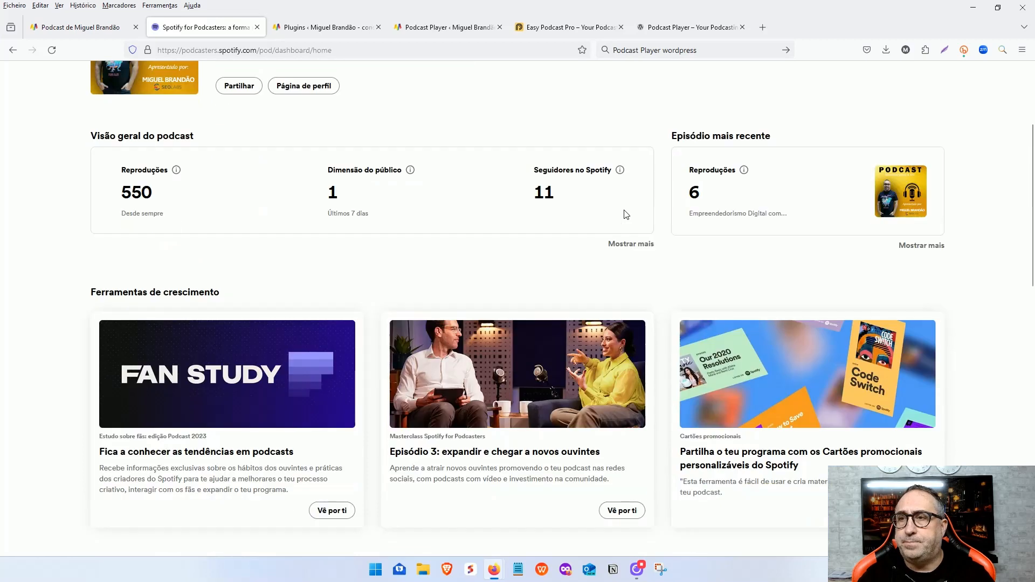
scroll(722, 137, "up", 3)
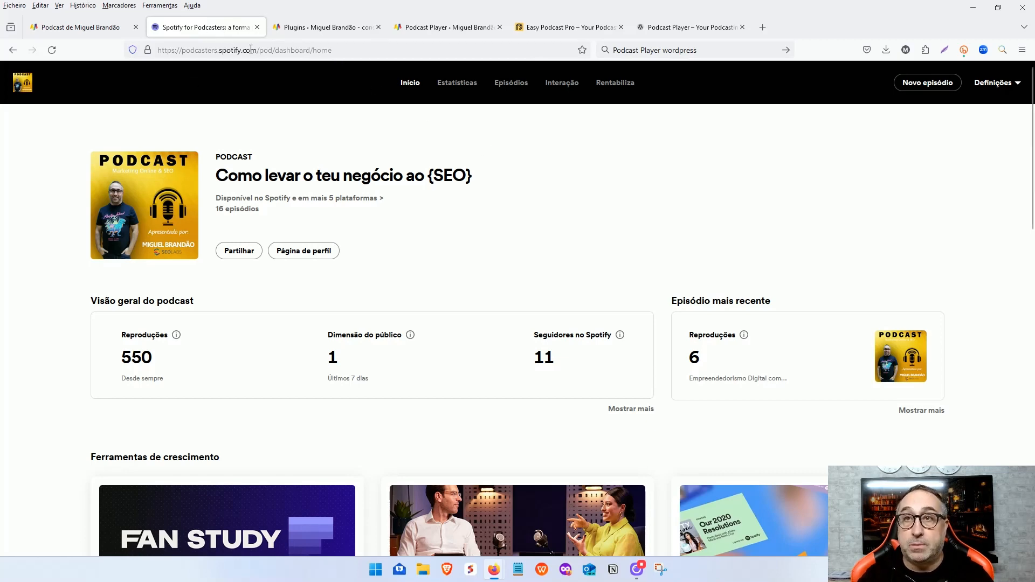
left_click_drag(259, 50, 218, 49)
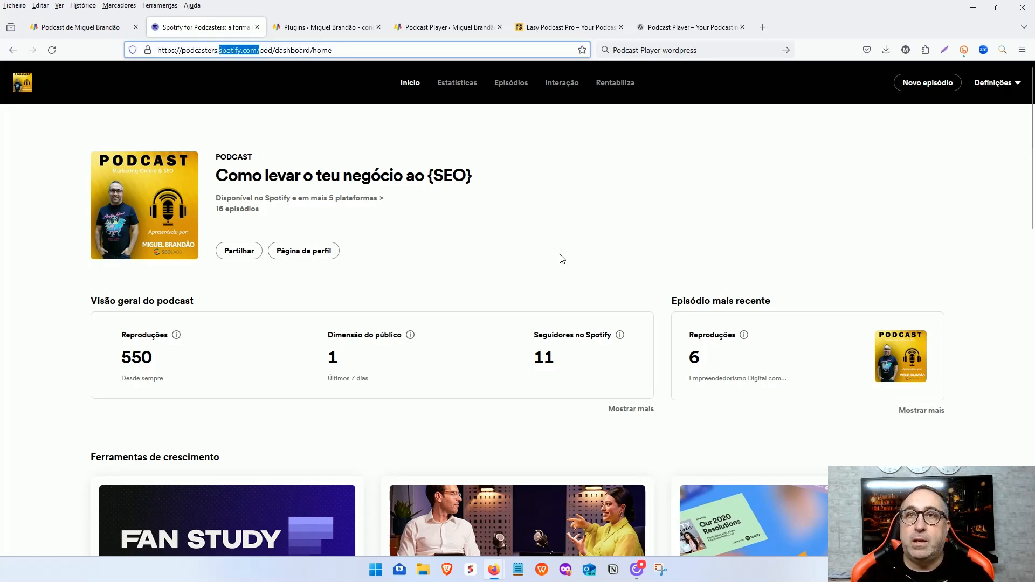
left_click(240, 50)
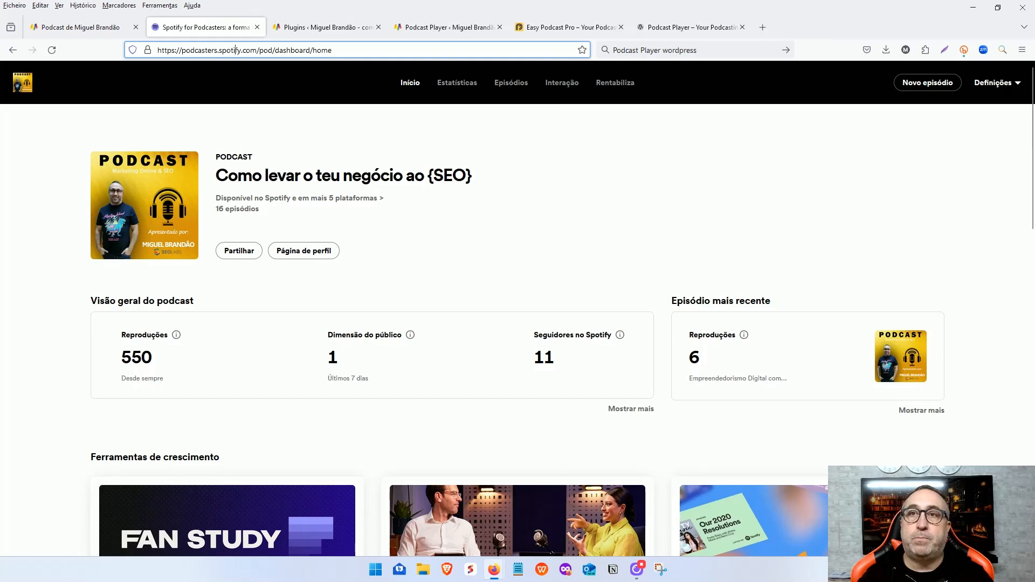
left_click_drag(259, 49, 186, 50)
left_click(537, 161)
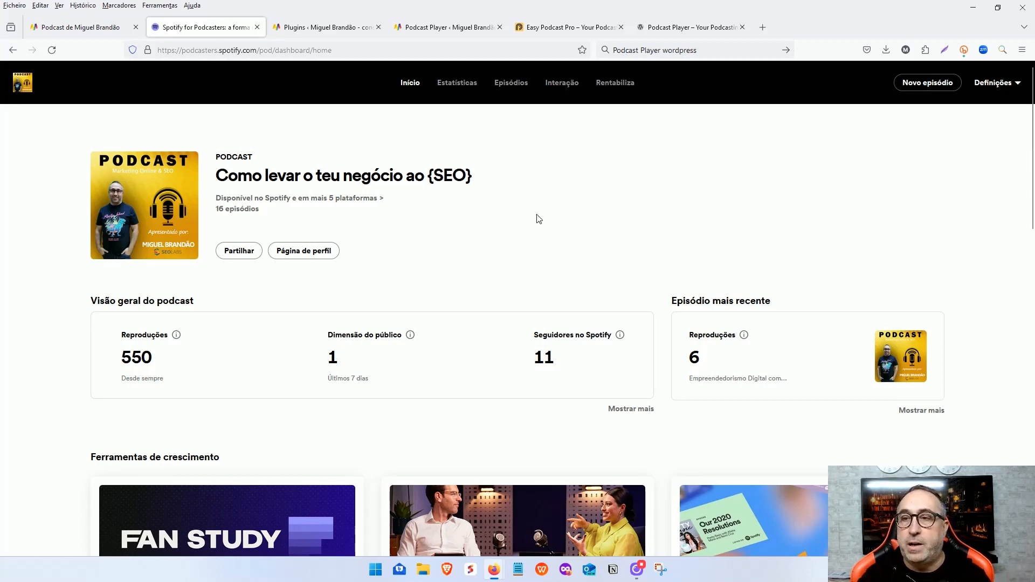
scroll(538, 219, "down", 7)
scroll(199, 323, "up", 7)
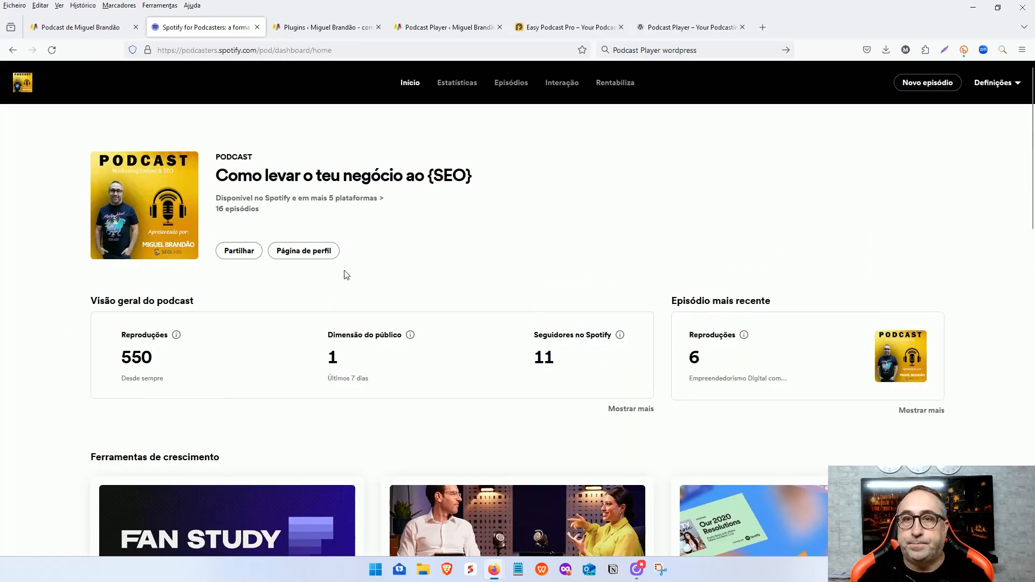
Open the podcast's profile page and view the new-episode creation wizard, leaving it without uploading a file
left_click(312, 254)
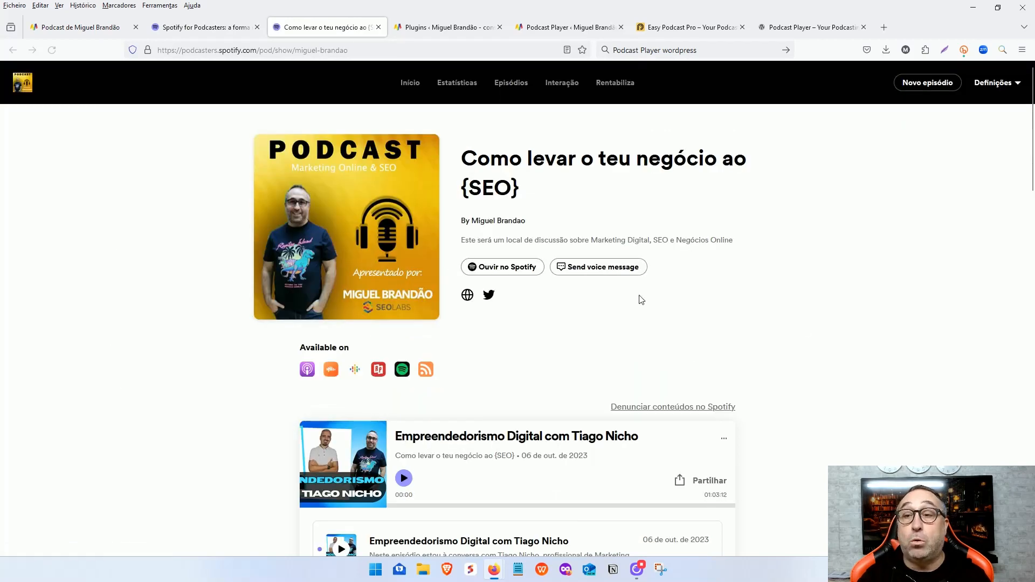
left_click(927, 83)
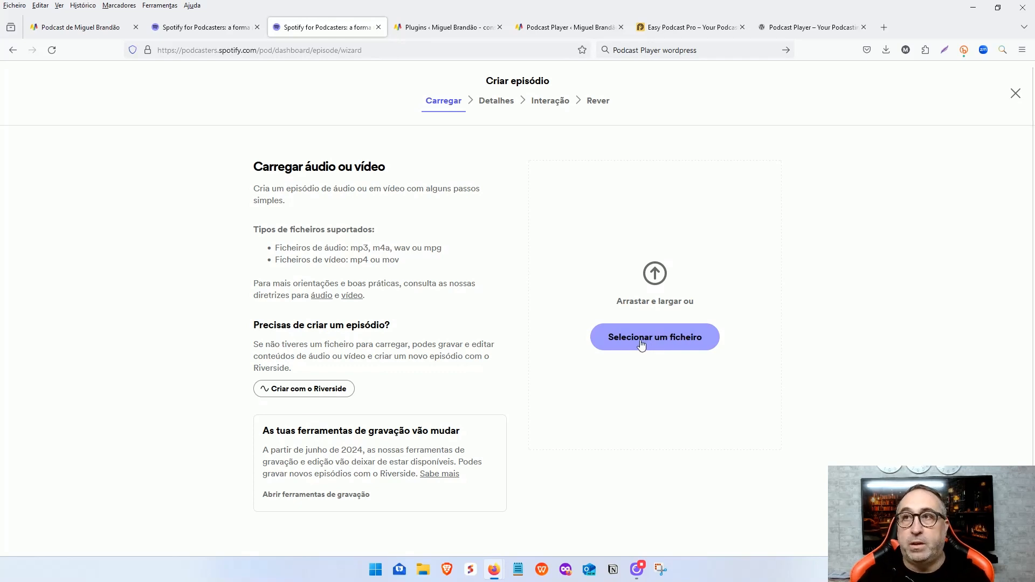
left_click(1015, 93)
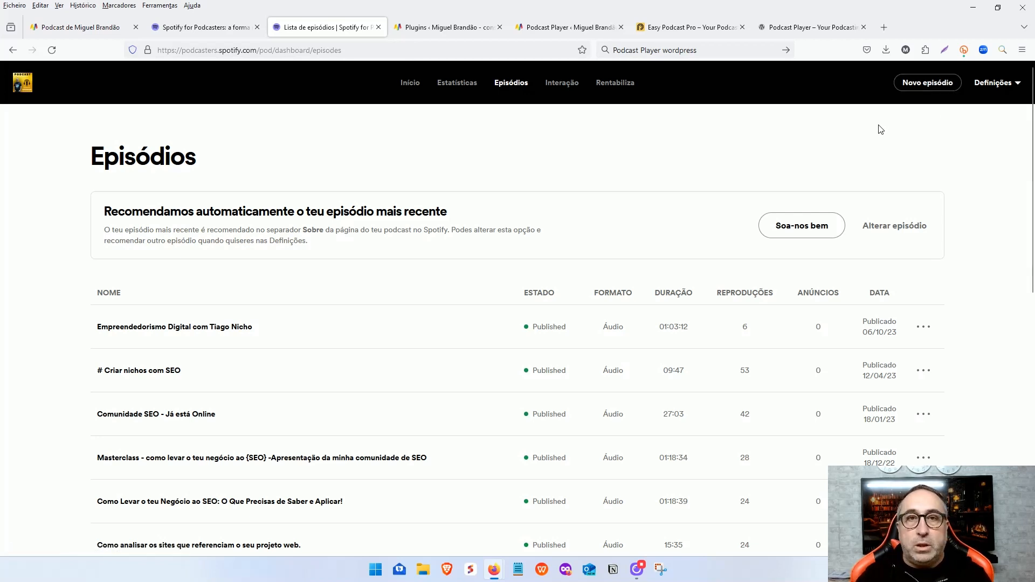
left_click(918, 84)
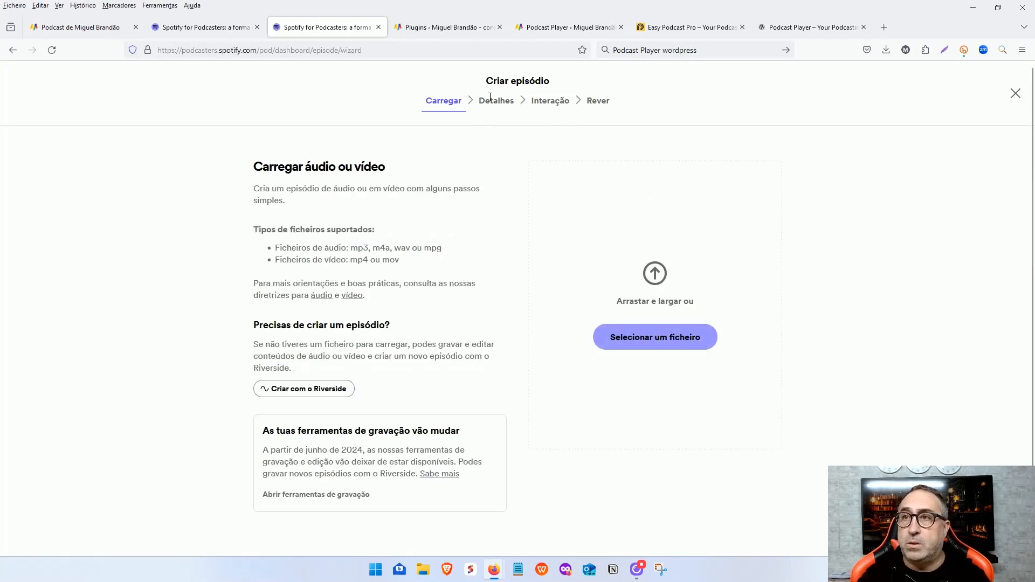
left_click(1016, 93)
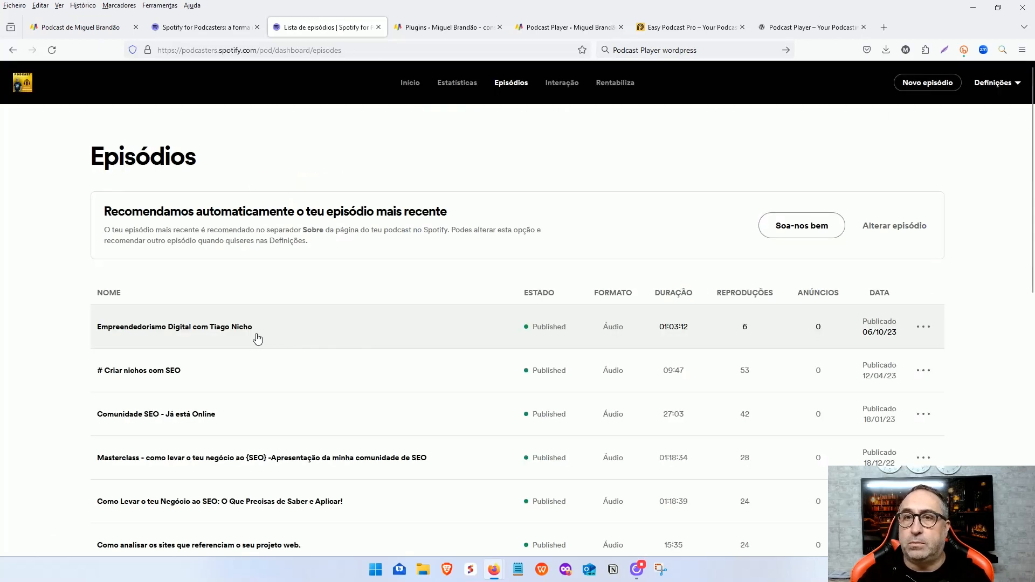
Open the most recently published episode from the Episódios list and view its title and statistics
scroll(241, 328, "down", 3)
left_click(153, 222)
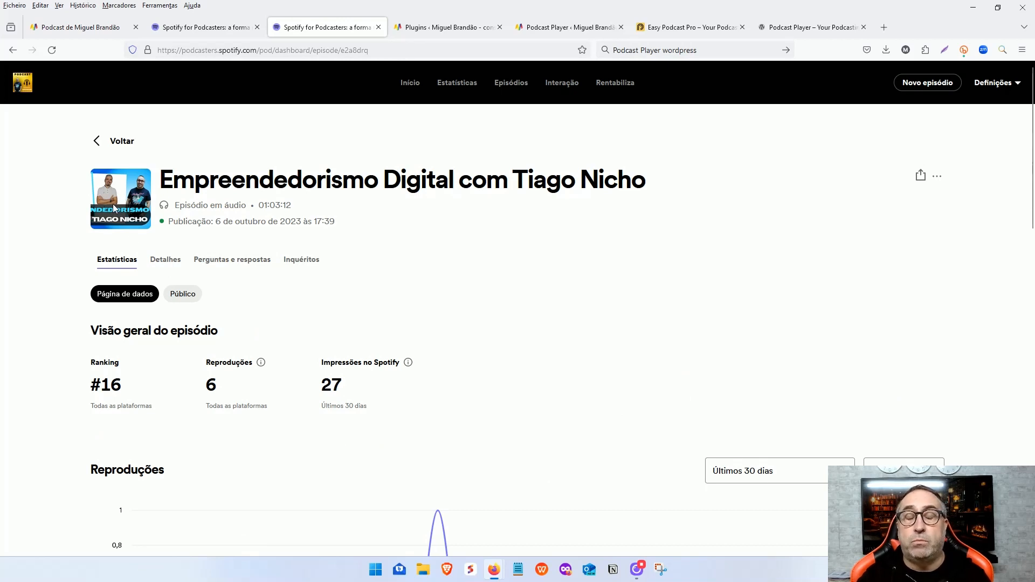
left_click_drag(217, 181, 472, 181)
left_click(691, 212)
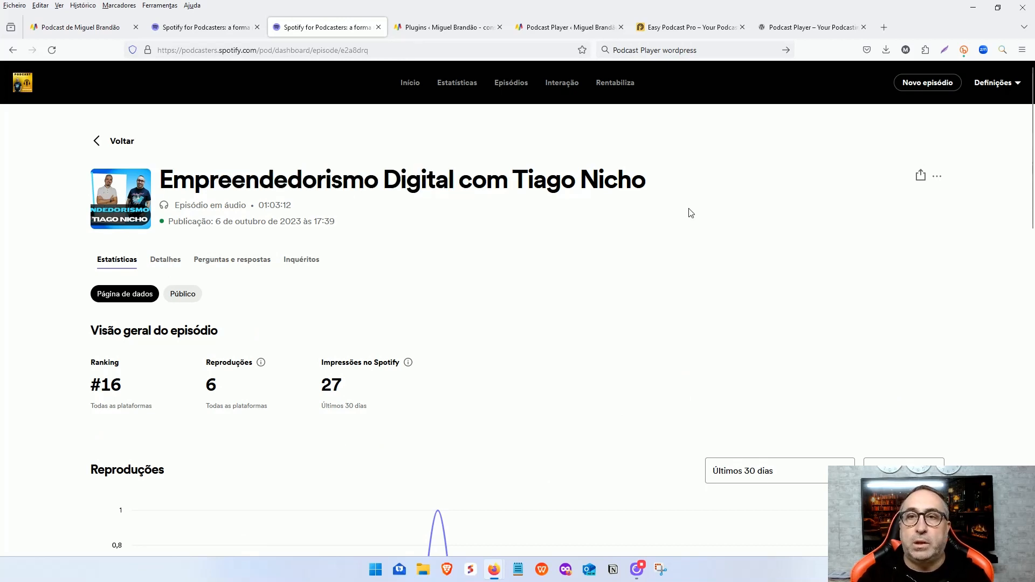
Review the episode's Detalhes, including its description, publication date, explicit content and promotional content settings
left_click(166, 260)
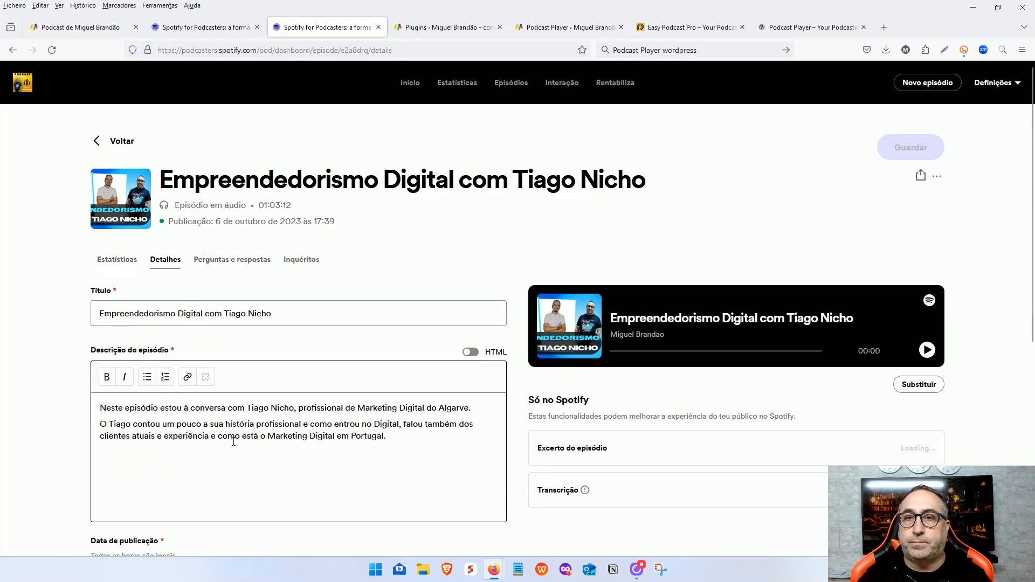
scroll(249, 324, "down", 2)
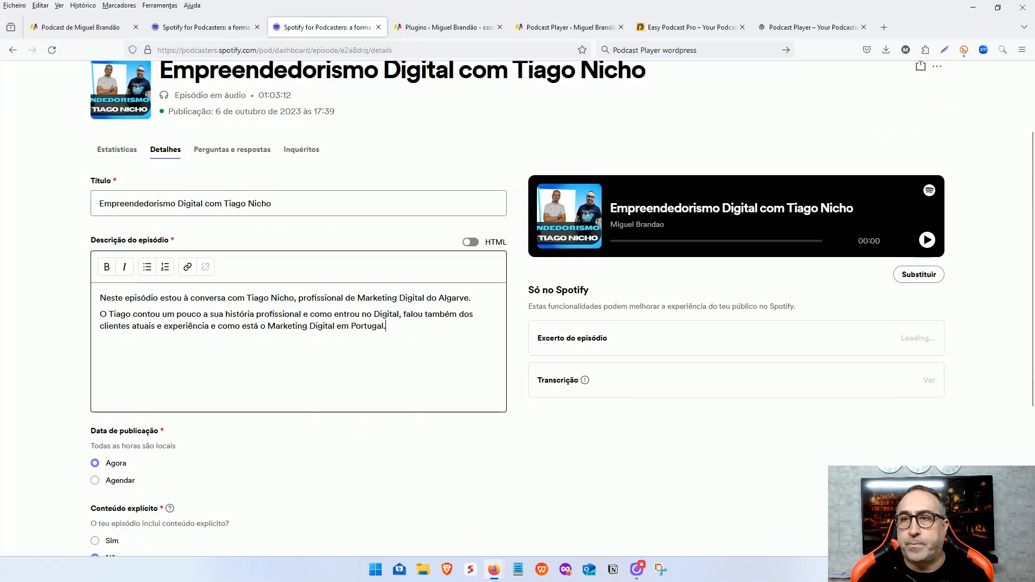
left_click_drag(386, 326, 144, 298)
left_click(43, 337)
scroll(134, 361, "down", 4)
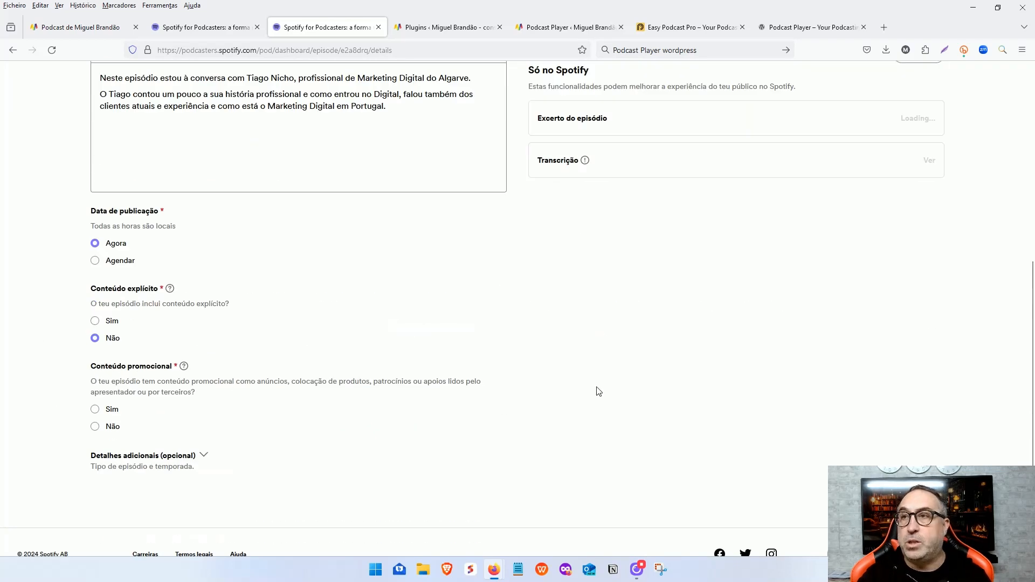
scroll(599, 391, "up", 6)
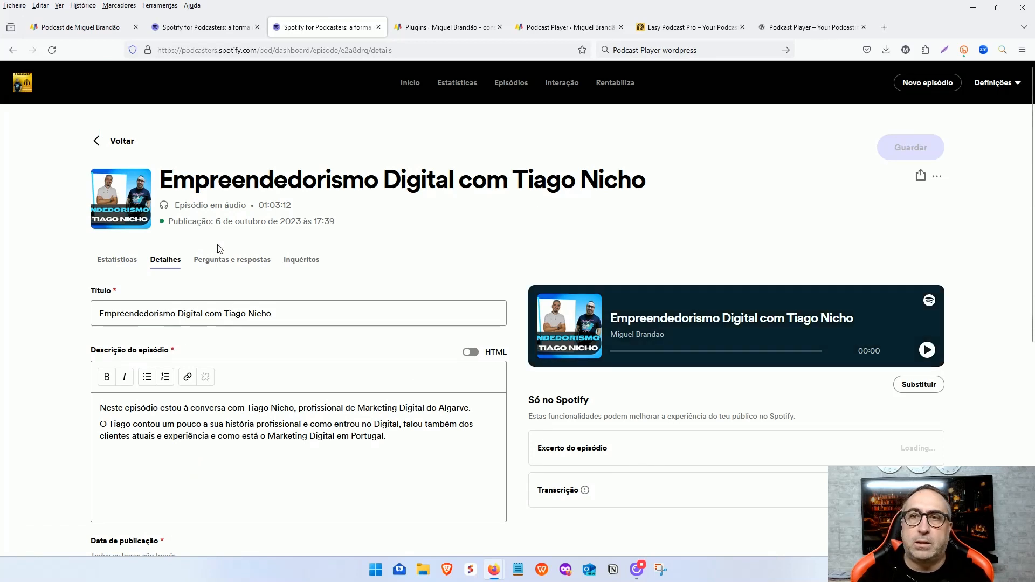
View the episode's Perguntas e respostas, Inquéritos and Estatísticas sections, and return to the episode list
left_click(232, 260)
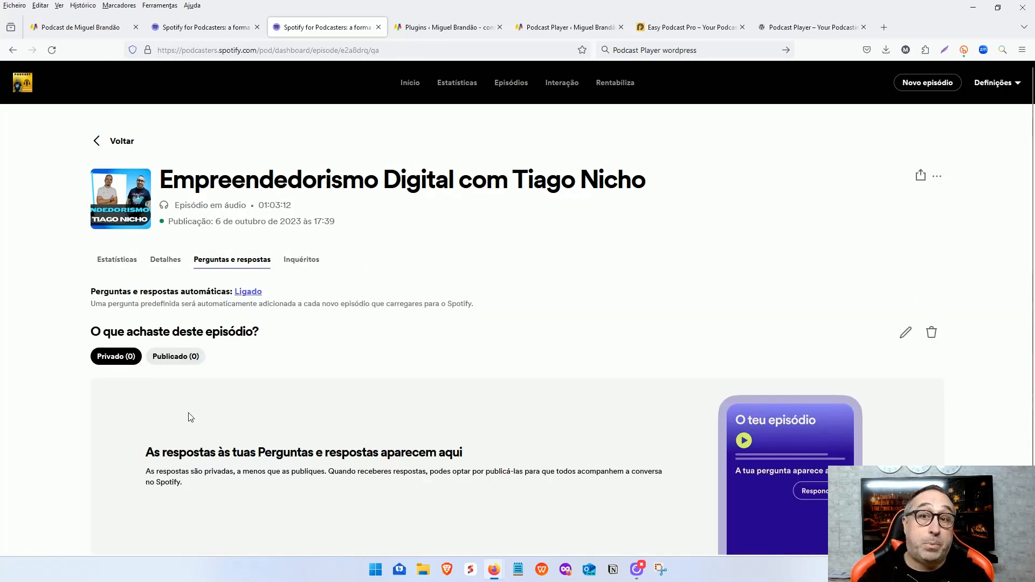
left_click(298, 261)
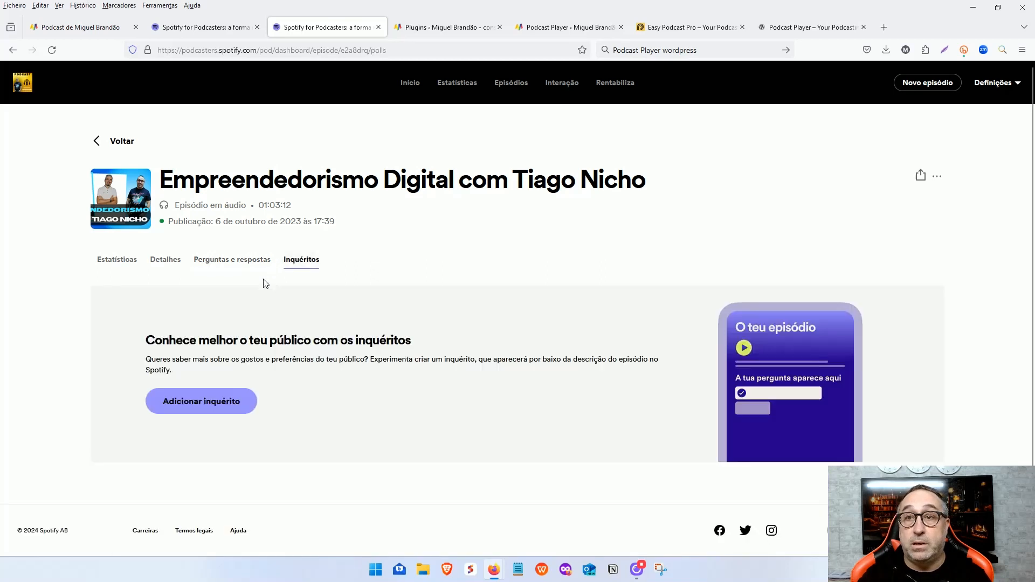
left_click(103, 261)
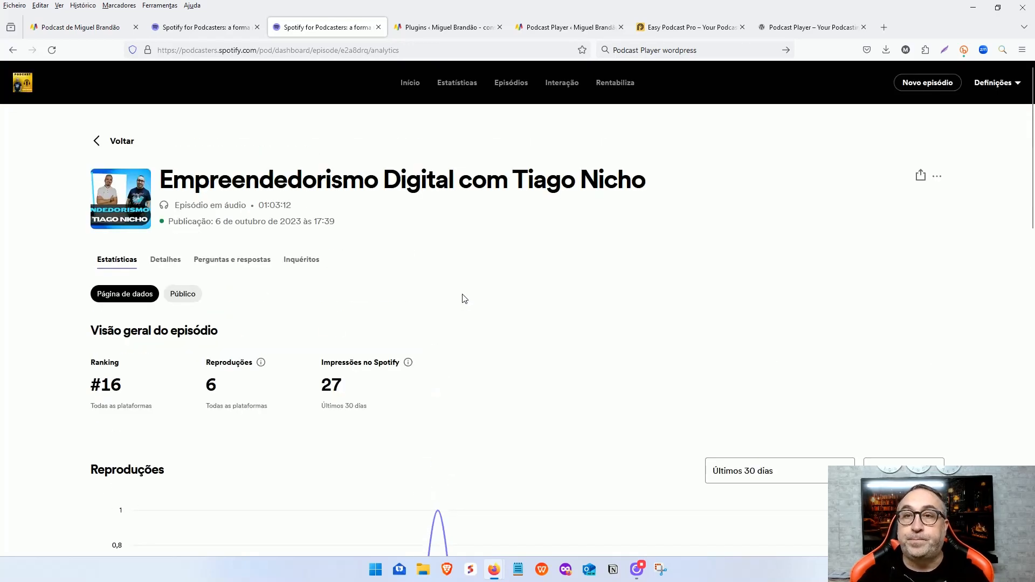
left_click(114, 141)
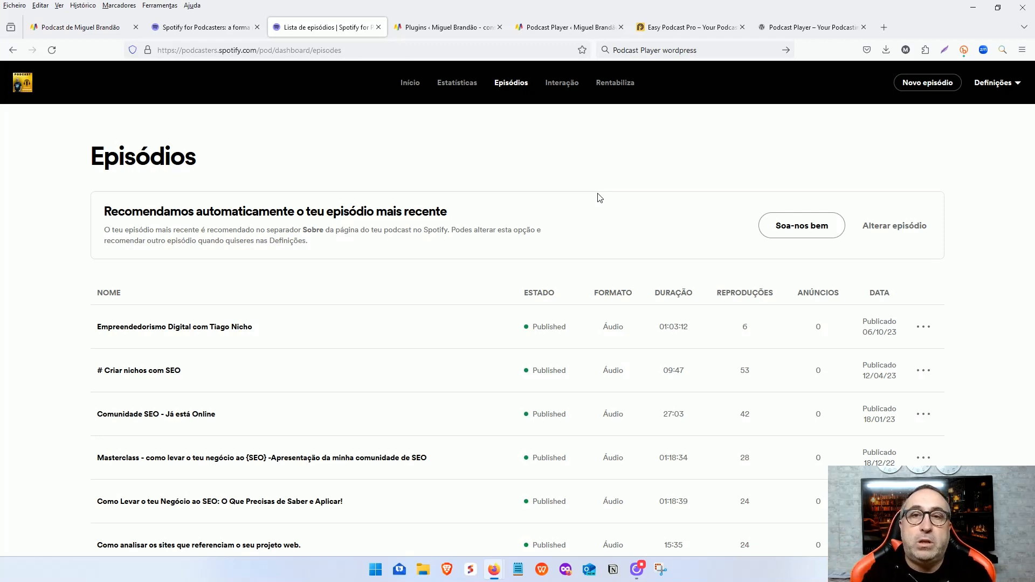
Go back to the podcast dashboard and open its Disponibilidade do podcast page
left_click(207, 24)
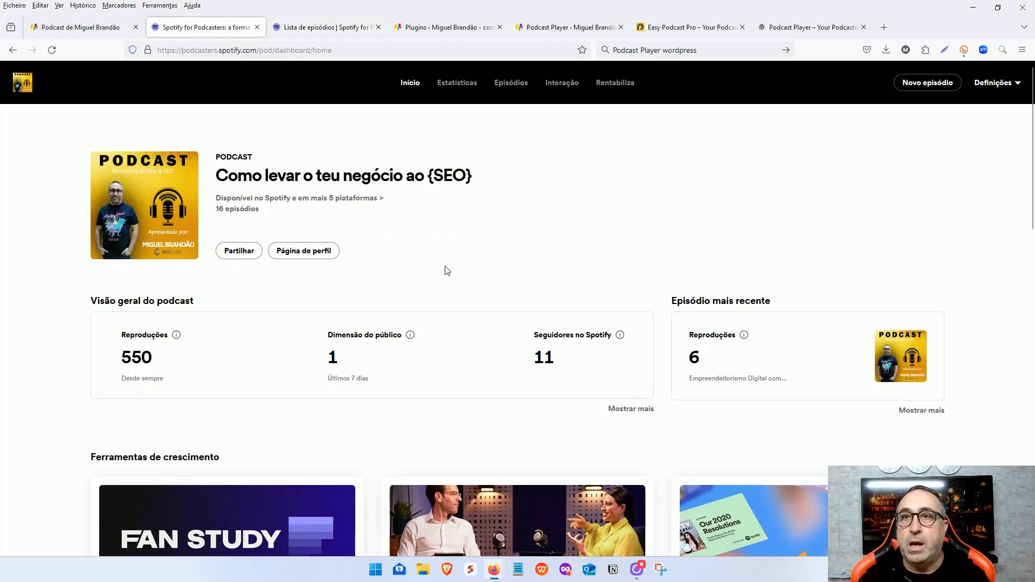
left_click(559, 87)
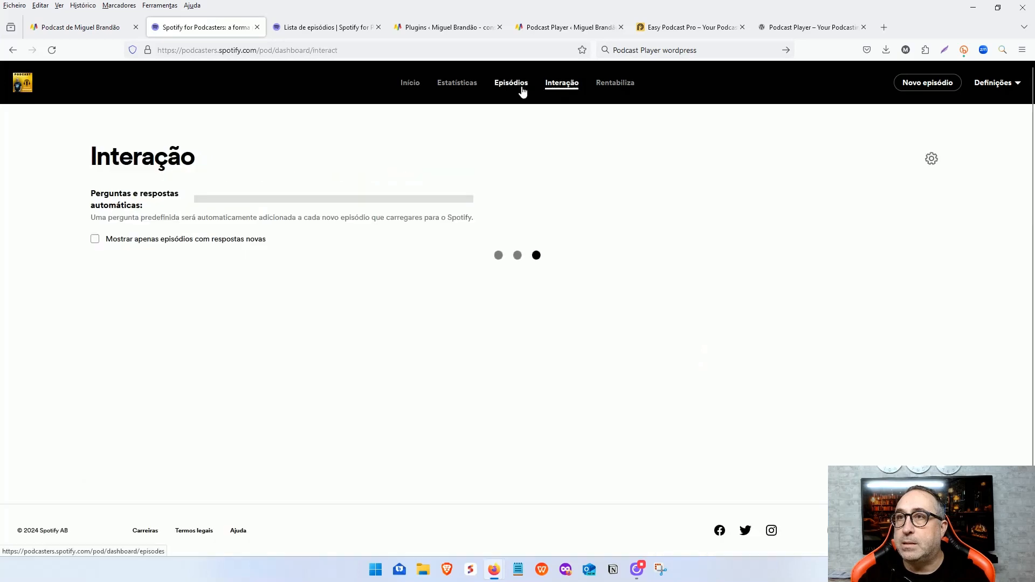
left_click(521, 89)
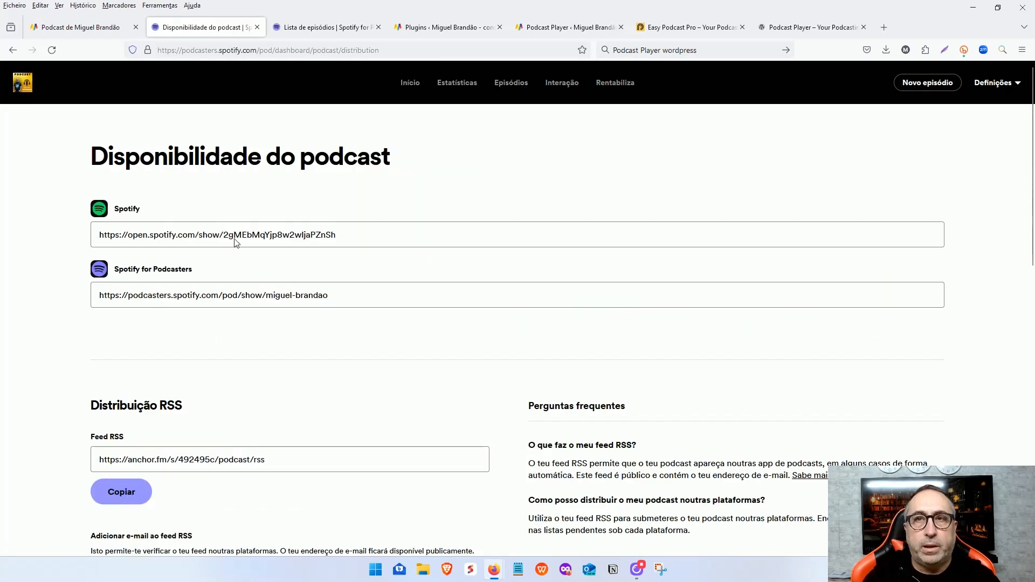
left_click_drag(91, 157, 389, 158)
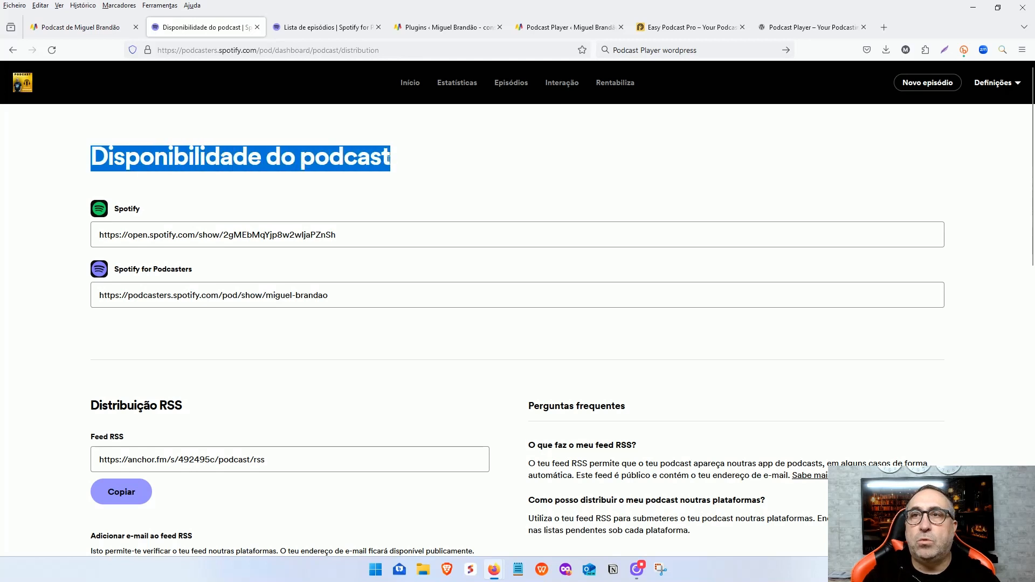
left_click(435, 161)
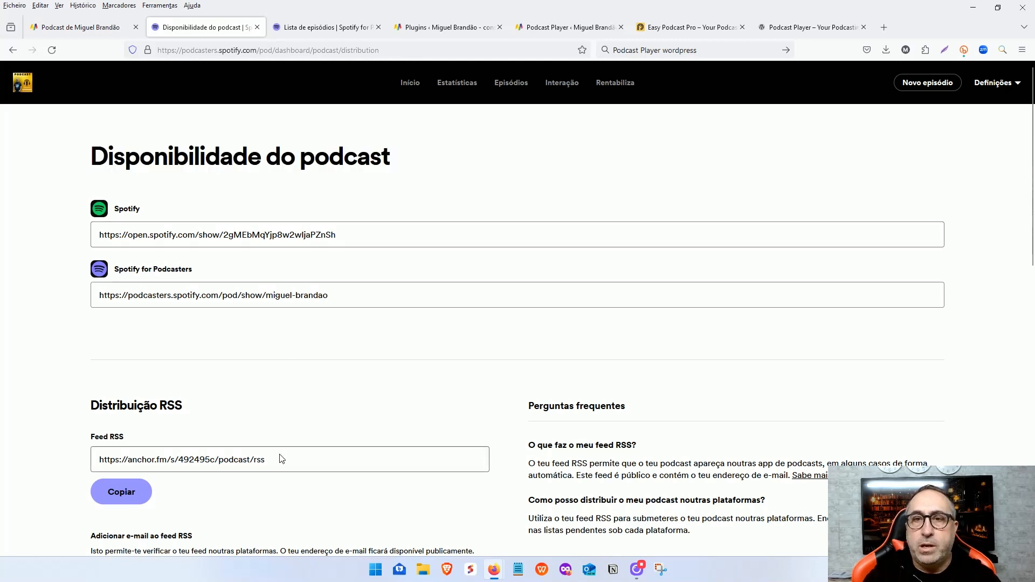
Copy the podcast's RSS feed address from the Distribuição RSS section
left_click_drag(279, 458, 205, 445)
left_click(249, 462)
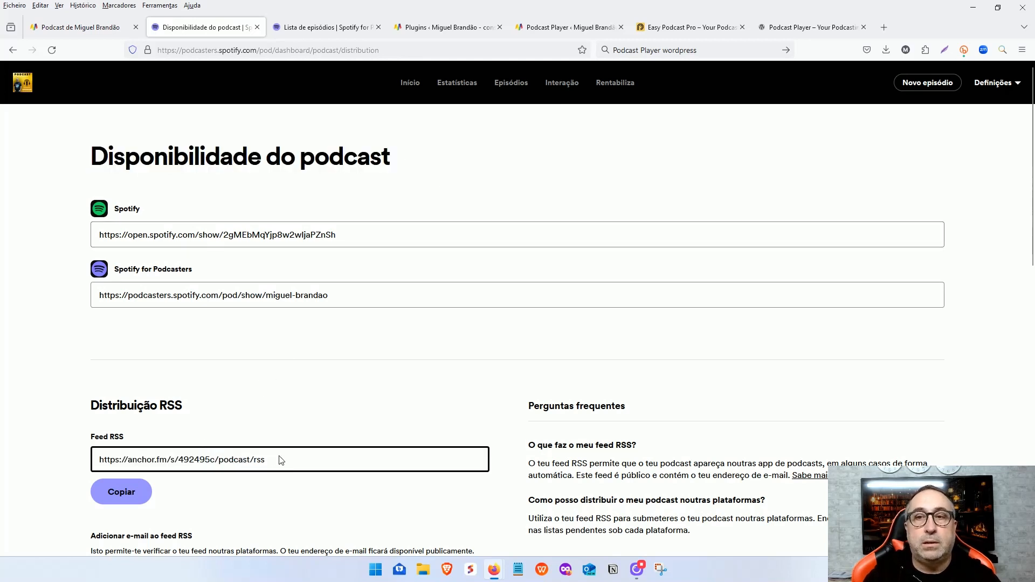
left_click_drag(264, 464, 74, 462)
key("ctrl+c")
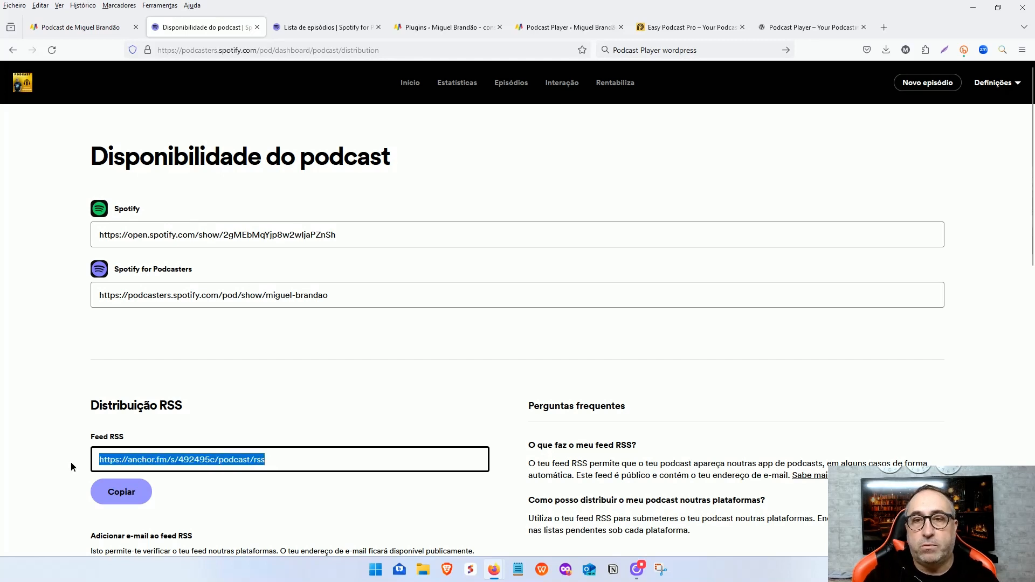
left_click(121, 491)
Load the copied RSS feed address in a new browser tab
key("ctrl+t")
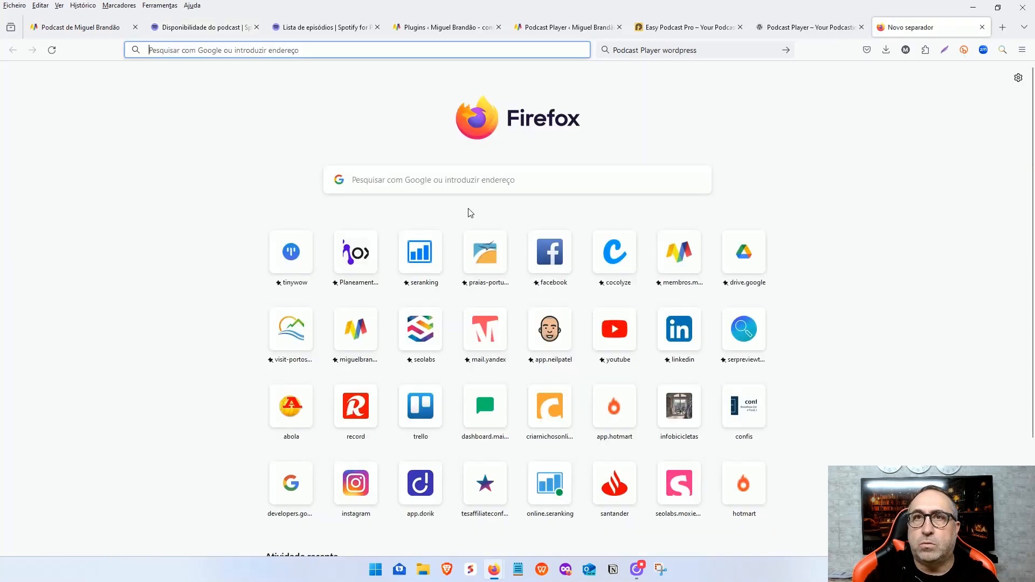
key("ctrl+v")
key("Return")
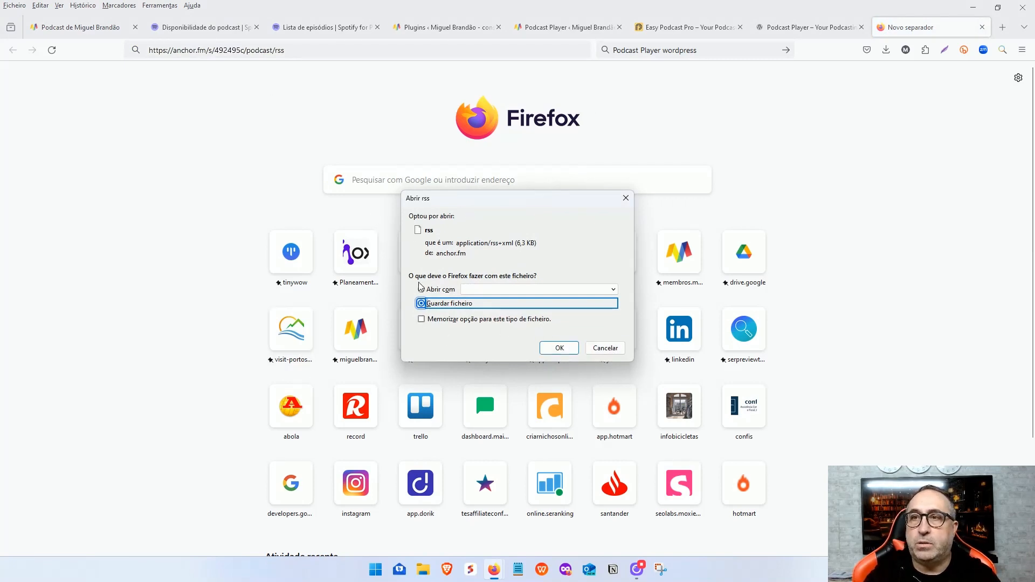
Cancel the dialog for opening or saving the rss file
left_click(489, 290)
left_click(540, 227)
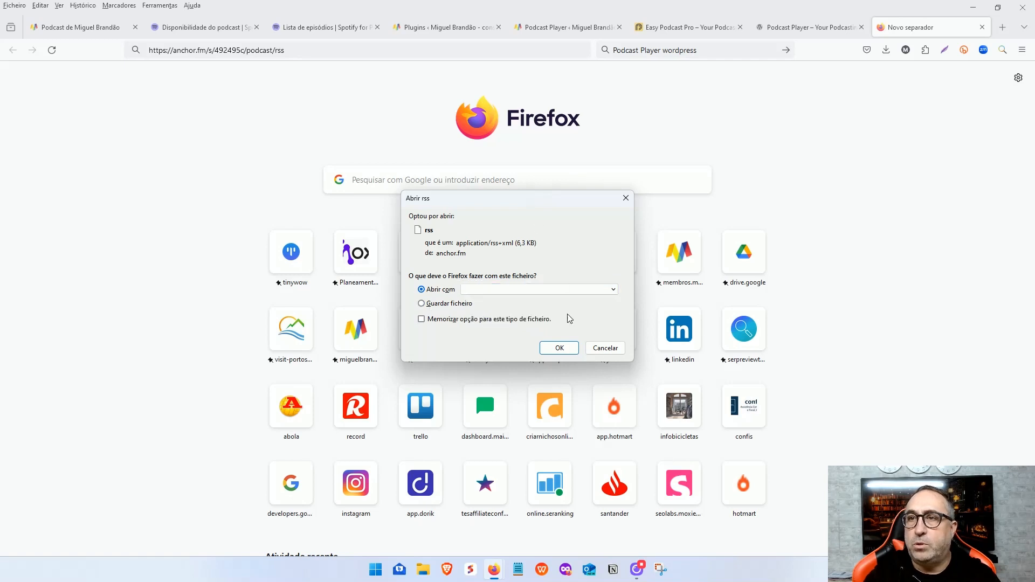
left_click(605, 347)
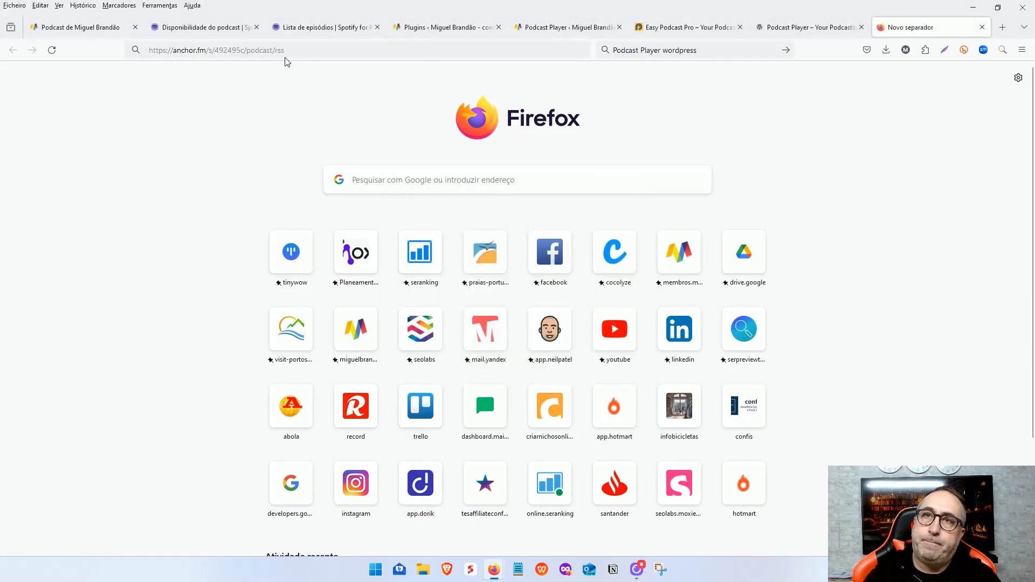
Examine the RSS feed address in the address bar, highlighting its anchor part and the whole address
left_click(305, 50)
left_click(188, 50)
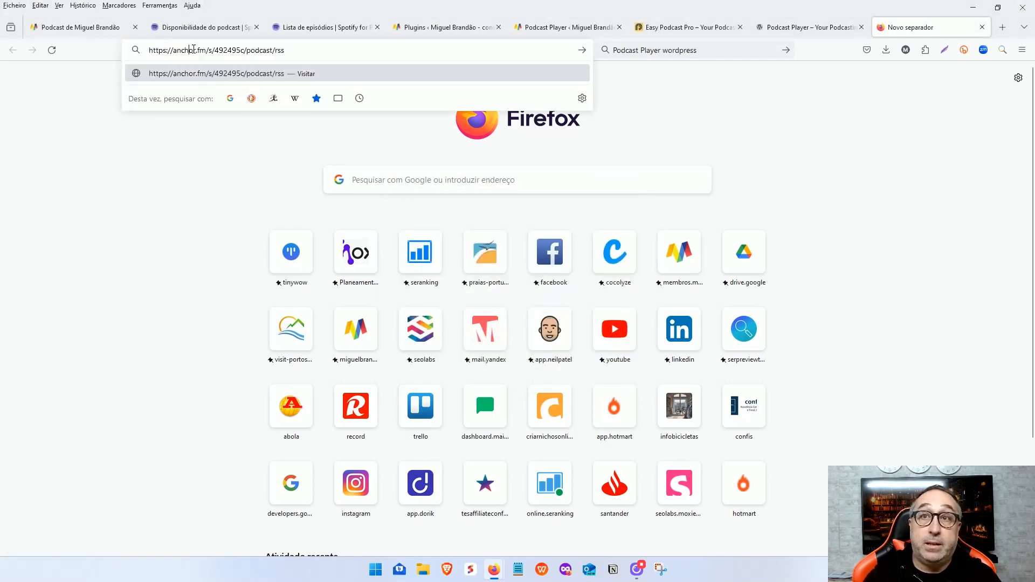
left_click_drag(197, 50, 177, 49)
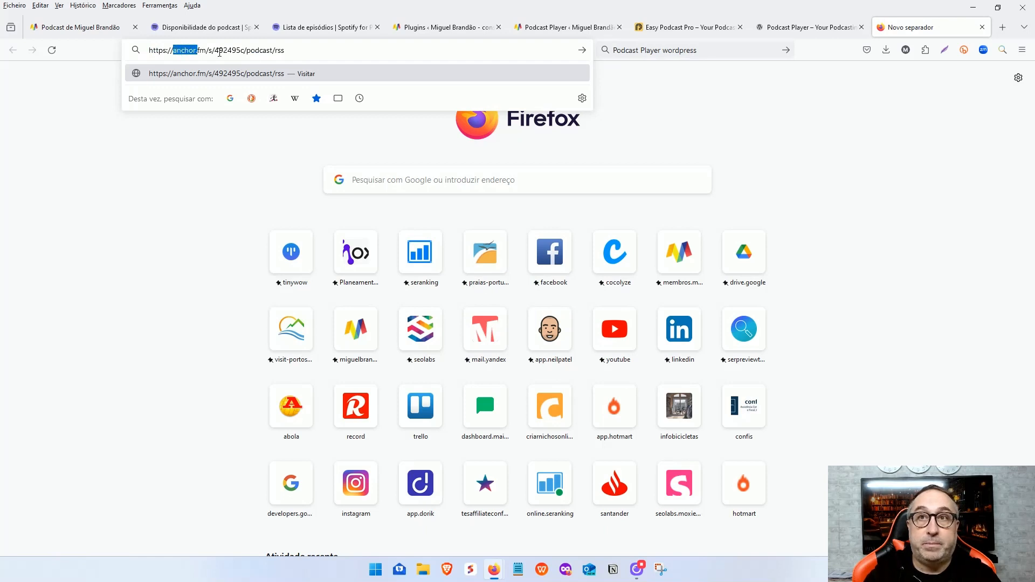
left_click(220, 50)
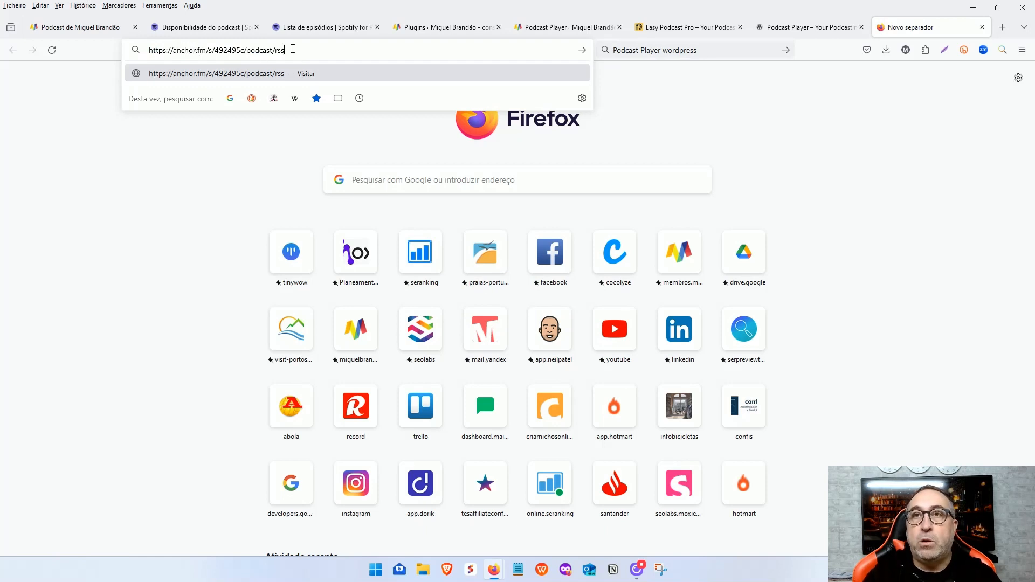
left_click_drag(293, 50, 149, 49)
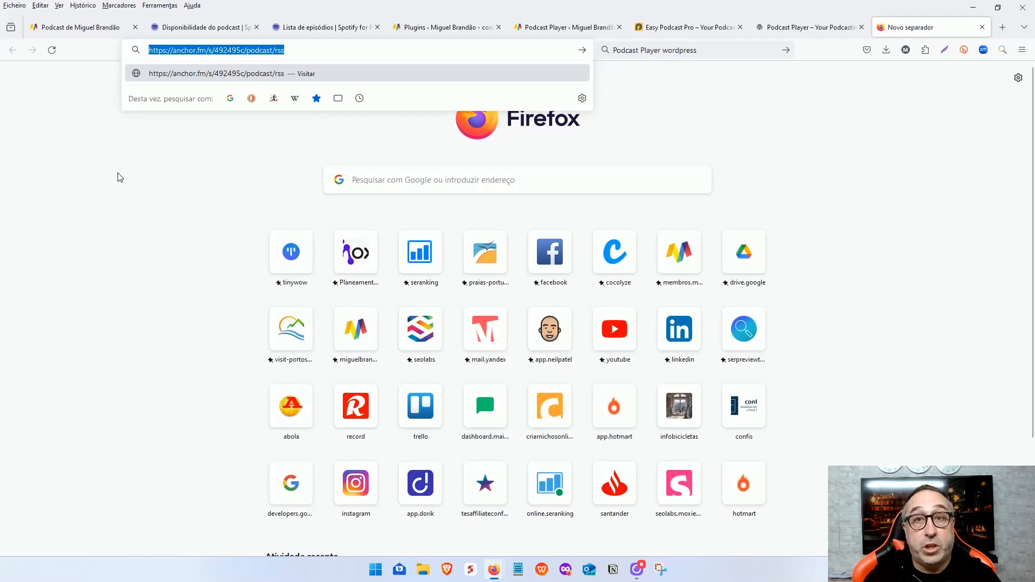
left_click(125, 202)
Switch to the podcast's episode list in Spotify for Podcasters and look through the published episodes
left_click(809, 22)
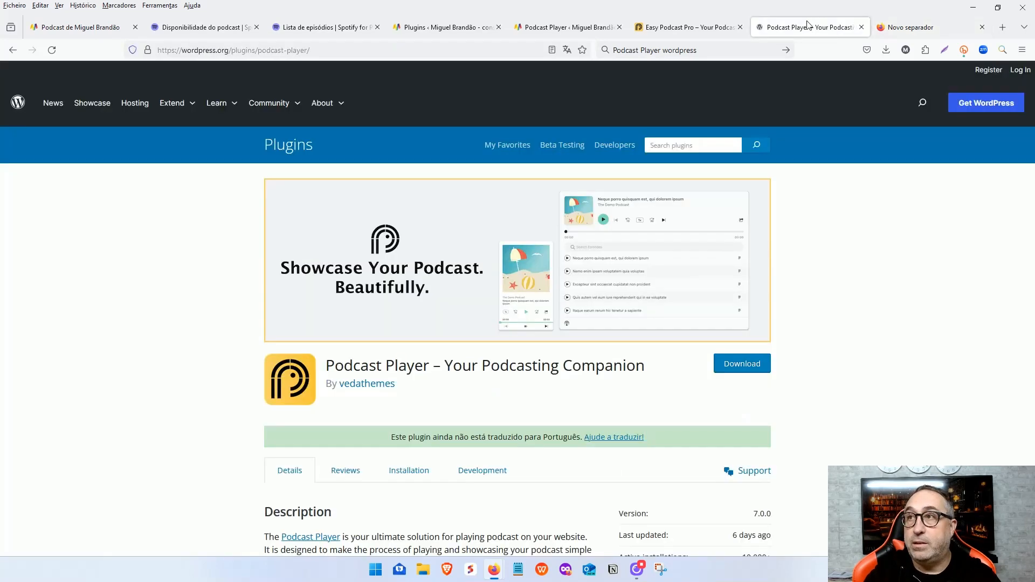
left_click(237, 27)
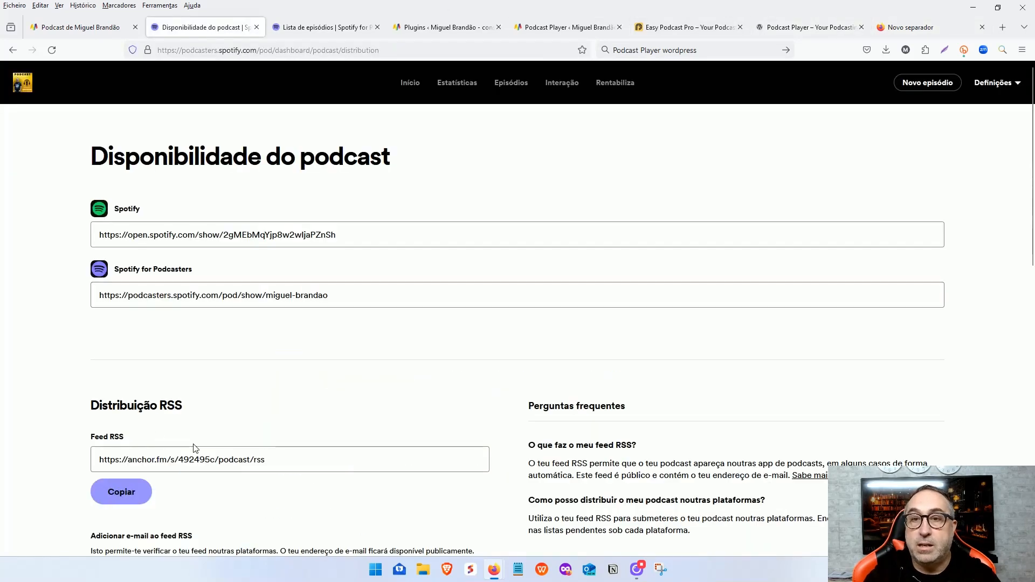
left_click(513, 85)
scroll(325, 329, "down", 10)
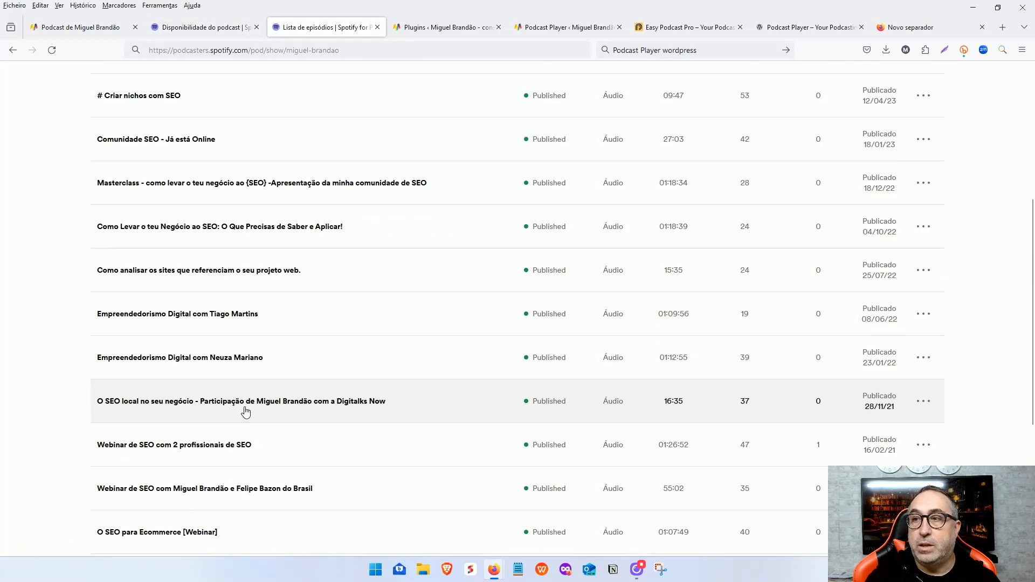
scroll(399, 190, "up", 10)
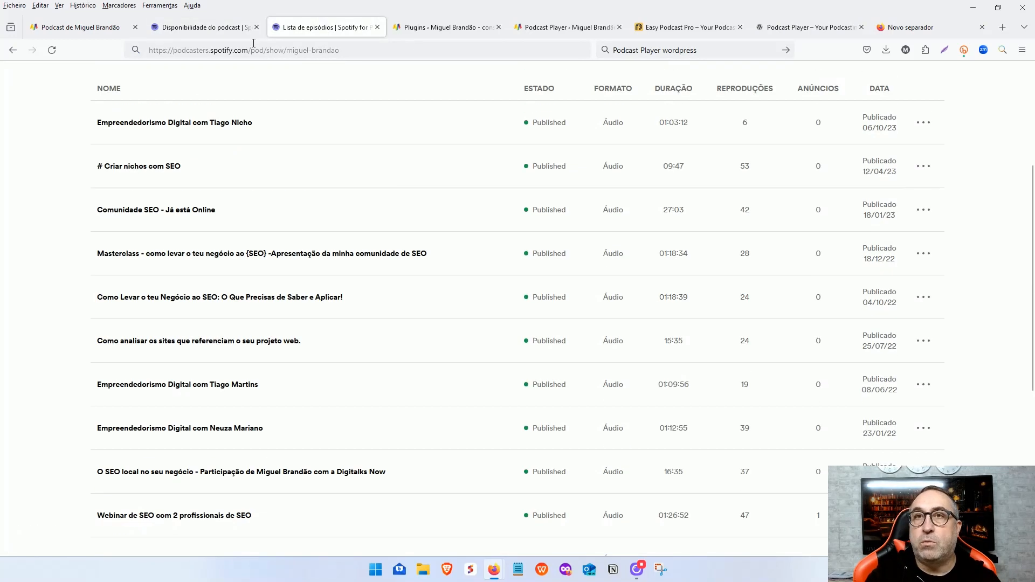
On the Disponibilidade do podcast page, highlight the RSS feed address and review the distribution platforms, expanding Amazon Music
left_click(205, 27)
left_click_drag(100, 459, 286, 456)
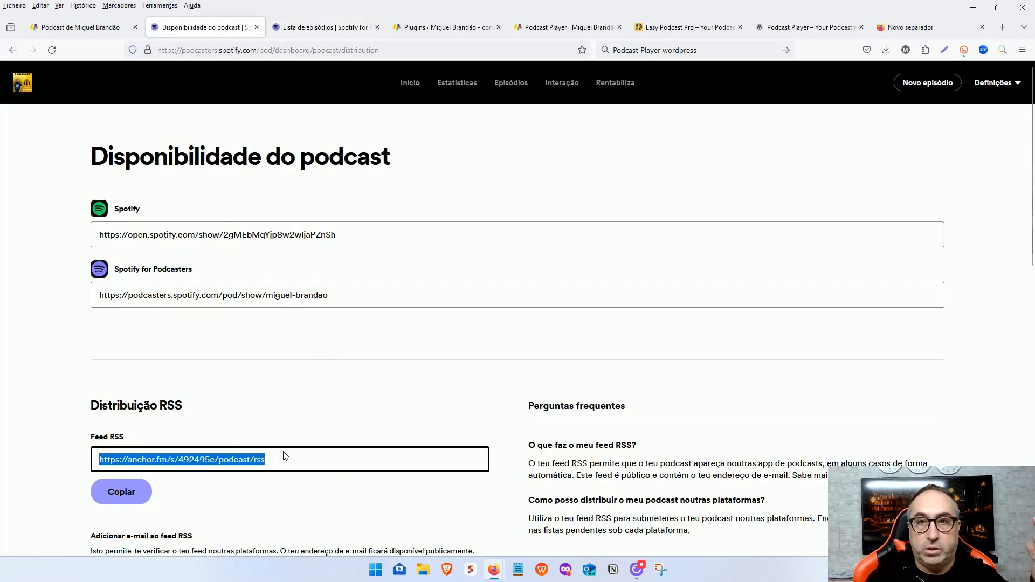
scroll(84, 410, "down", 4)
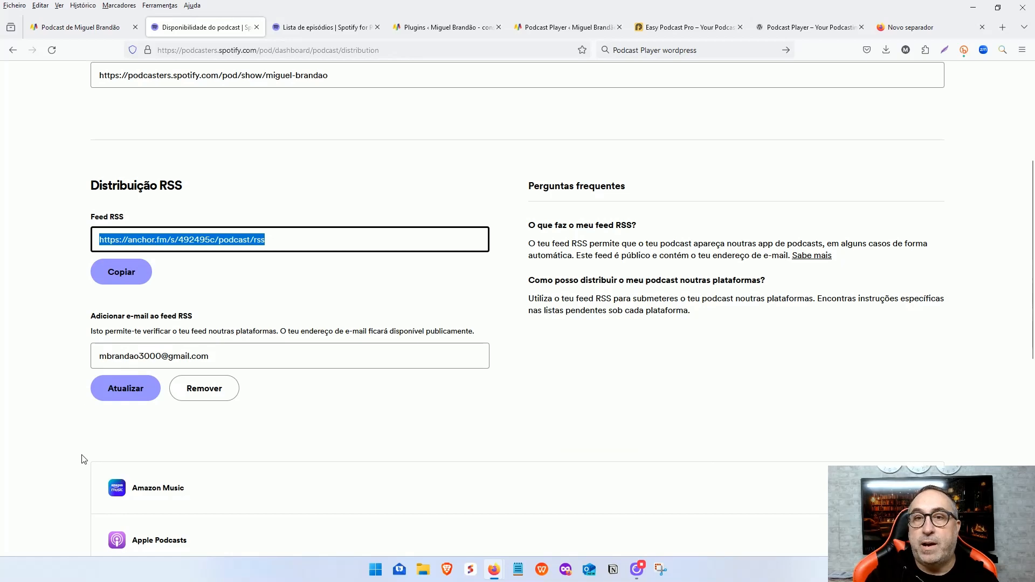
scroll(83, 458, "down", 6)
scroll(83, 459, "up", 2)
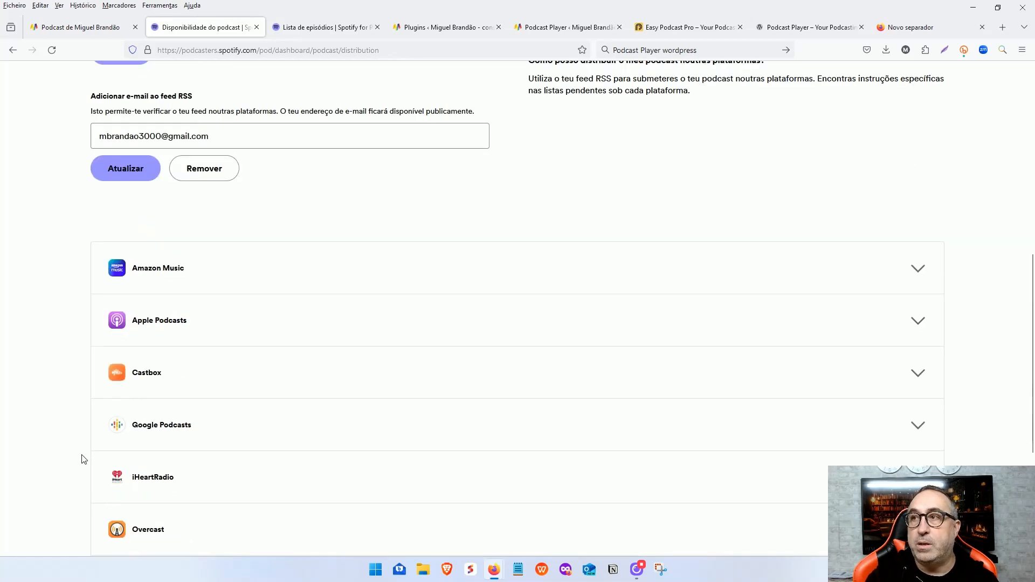
left_click(918, 272)
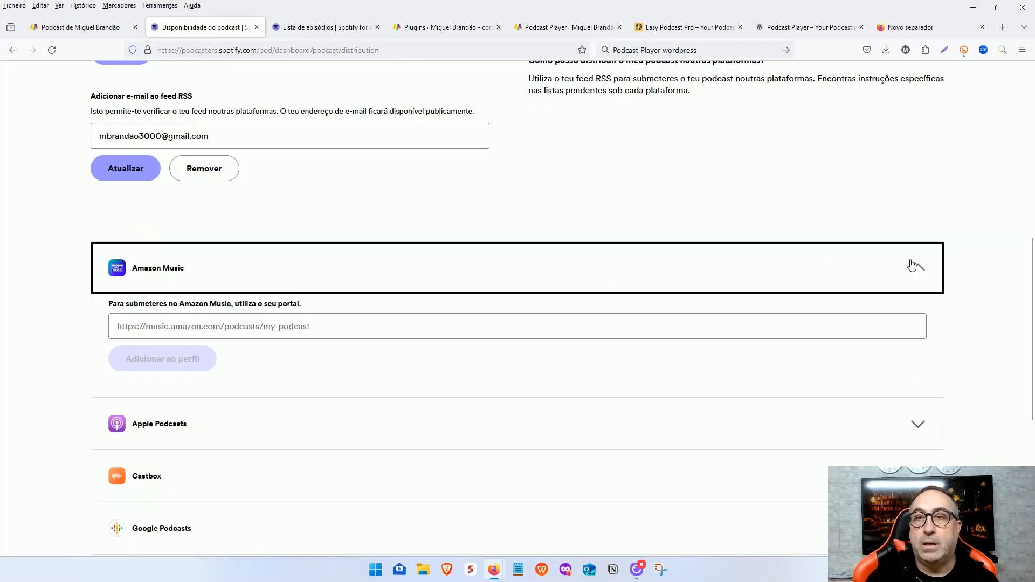
scroll(302, 416, "down", 3)
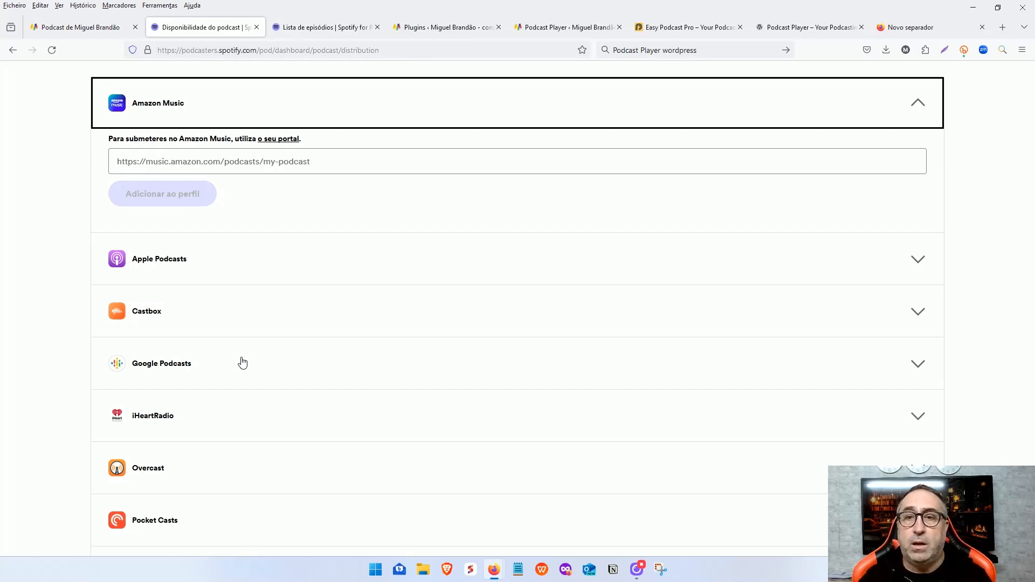
scroll(243, 363, "up", 10)
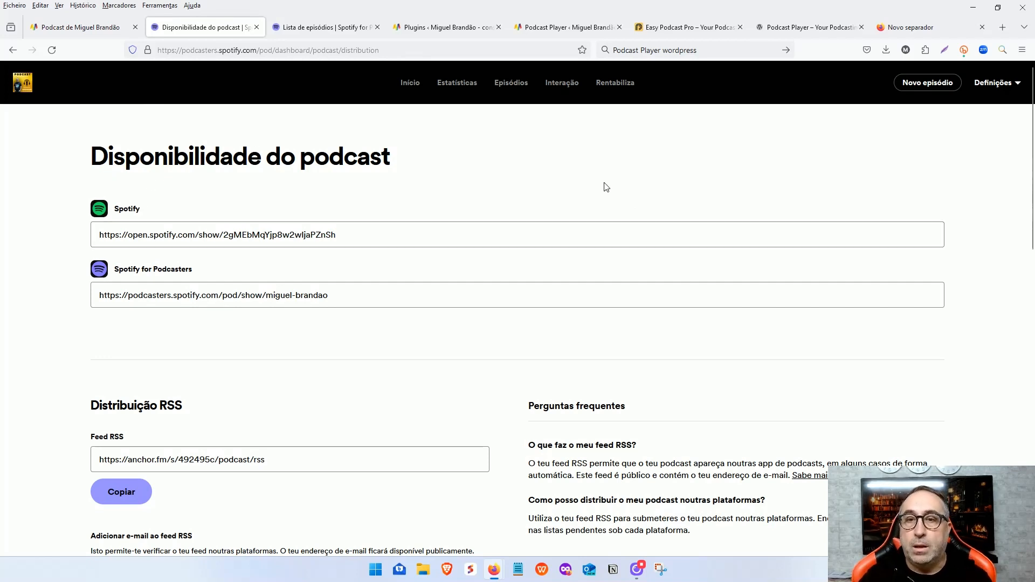
Return to the podcast's Início dashboard and open its Página de perfil in a new tab
left_click(409, 83)
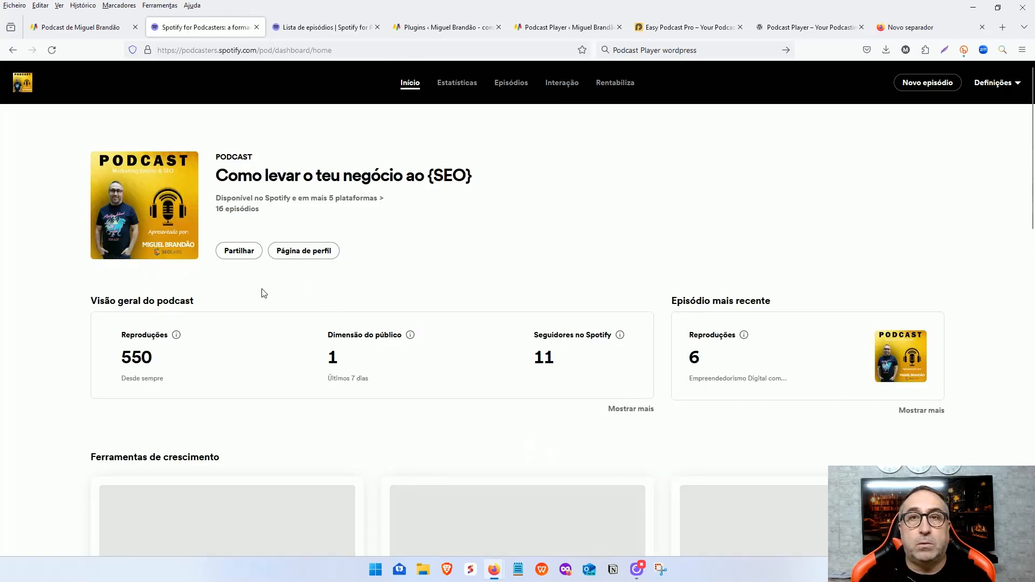
left_click(313, 26)
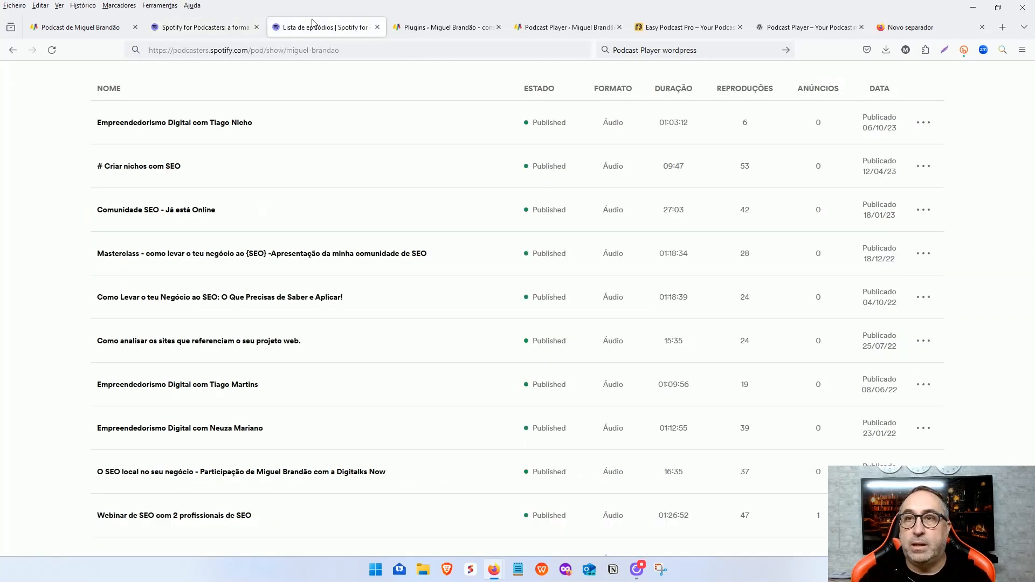
left_click(212, 36)
middle_click(311, 252)
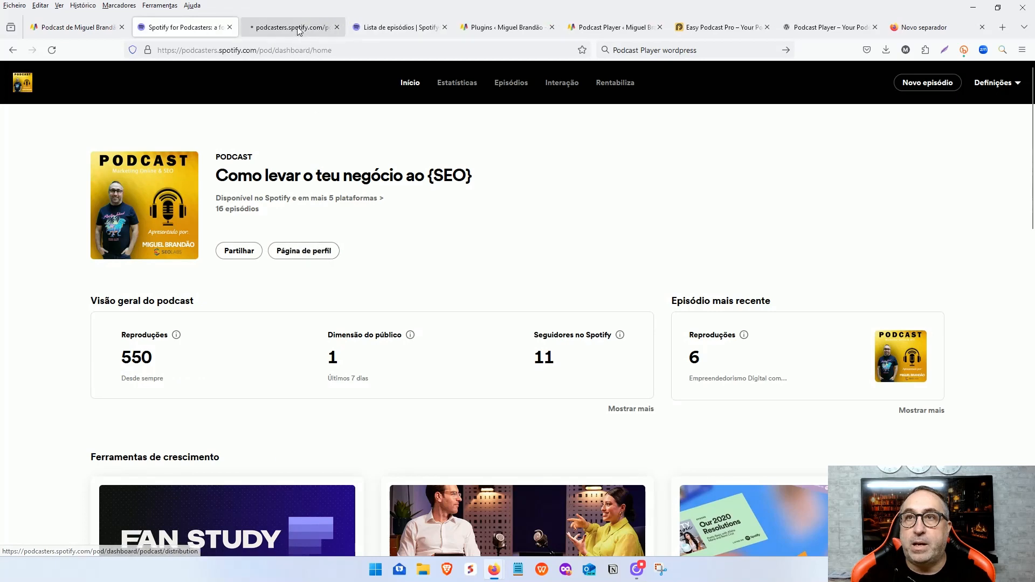
left_click(298, 31)
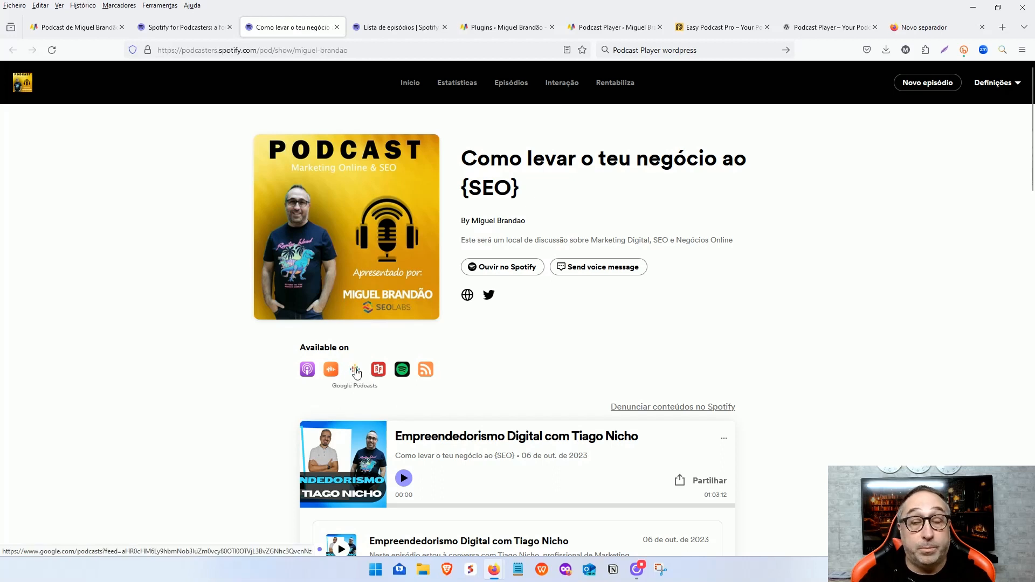
View the podcast's Spotify page through its Available on link, browse the episodes, and close that page
left_click(402, 372)
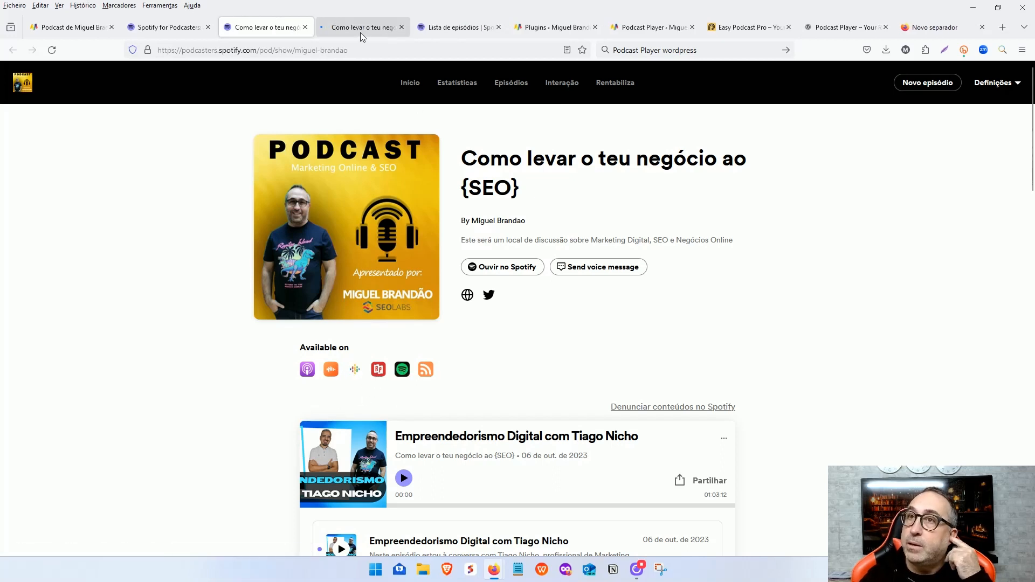
left_click(359, 29)
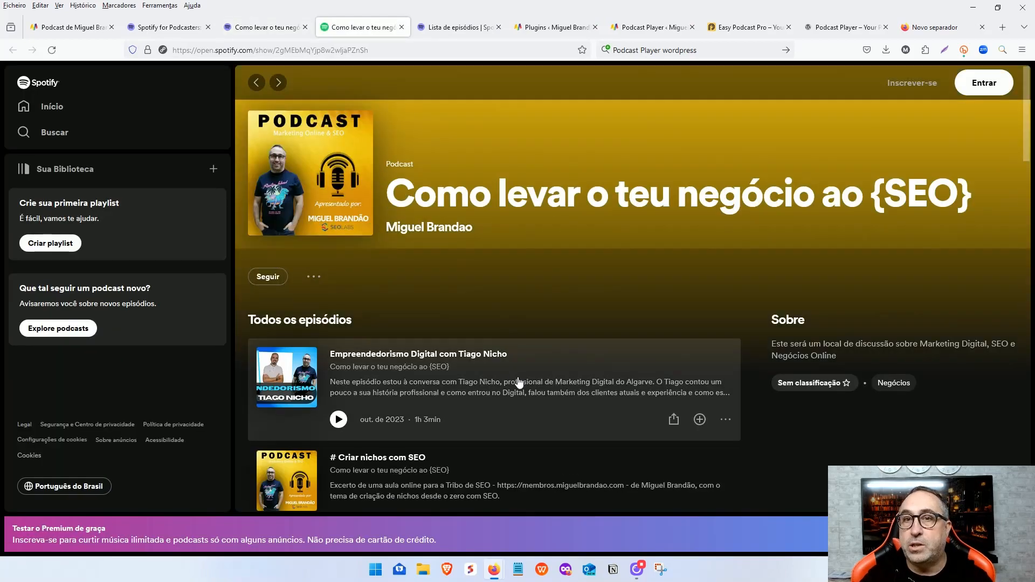
scroll(546, 415, "down", 5)
scroll(545, 414, "up", 5)
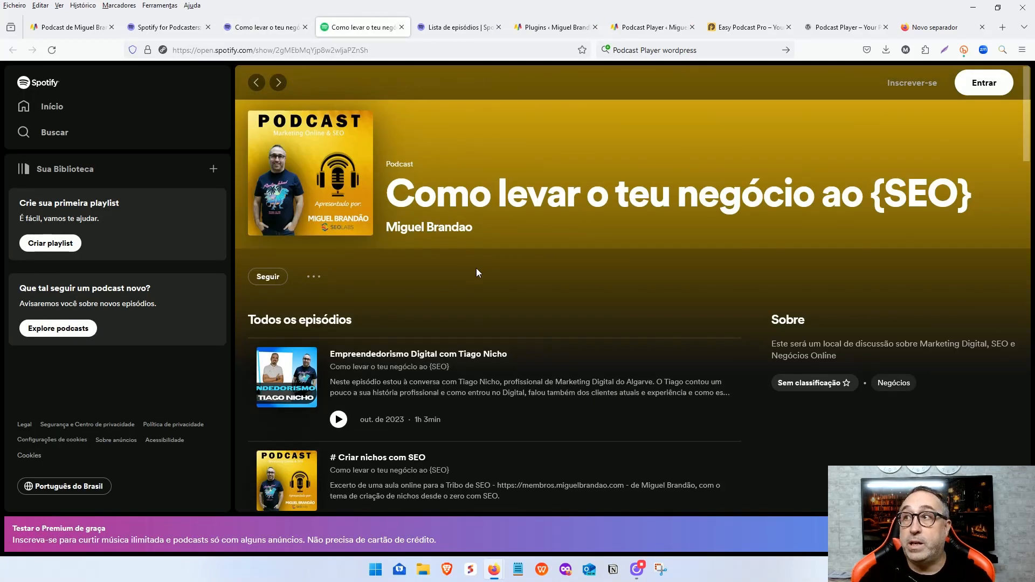
left_click(402, 27)
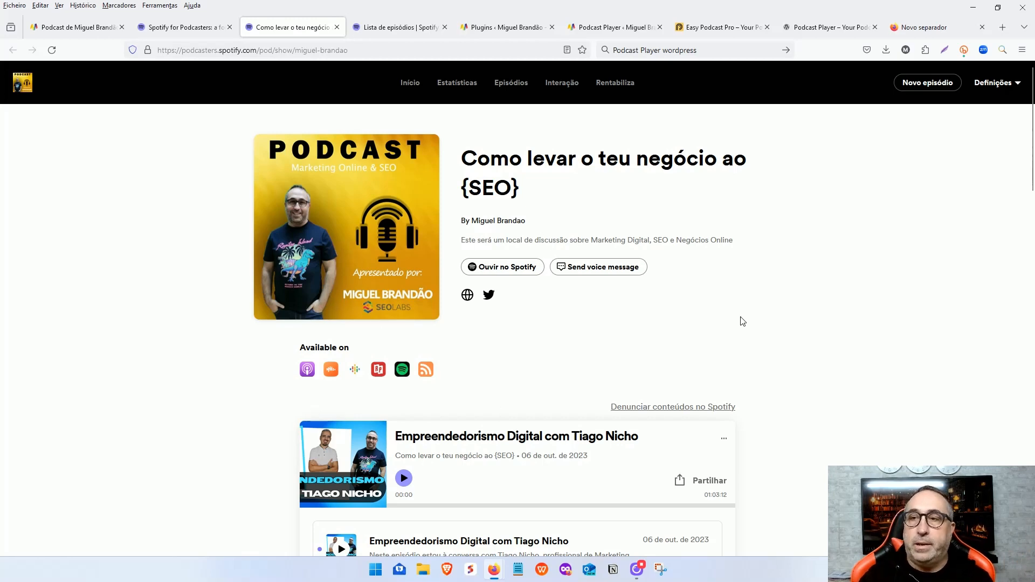
Look over the profile page and view the Criar episódio upload stage, then exit without creating an episode
scroll(739, 322, "down", 6)
scroll(793, 377, "up", 4)
scroll(811, 391, "up", 2)
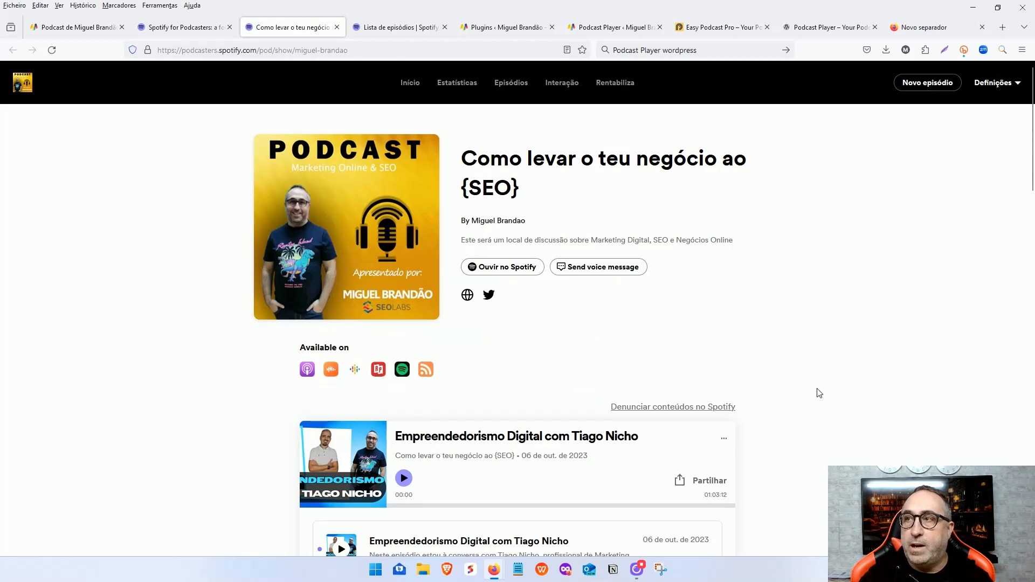
left_click(927, 82)
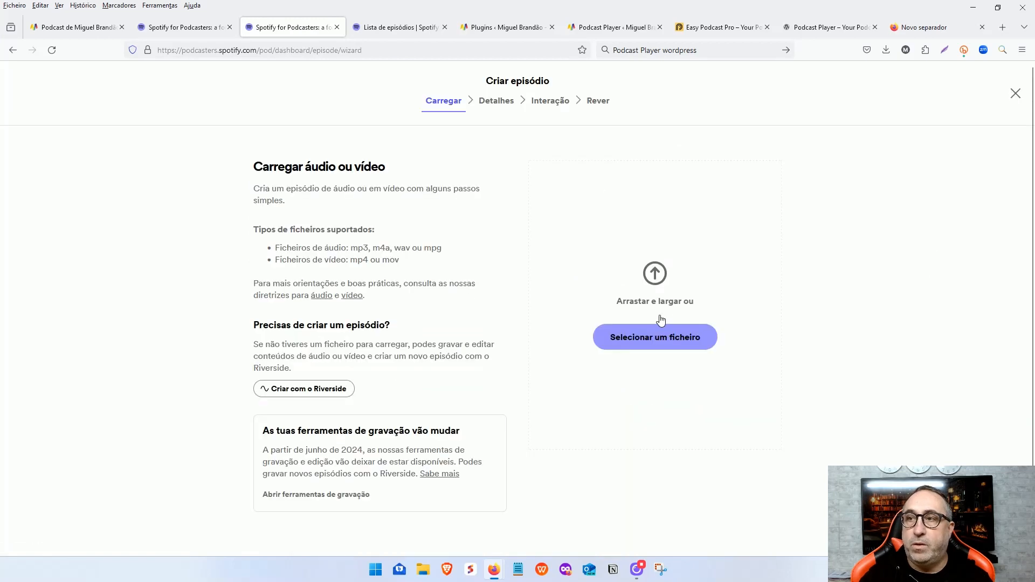
left_click(1014, 94)
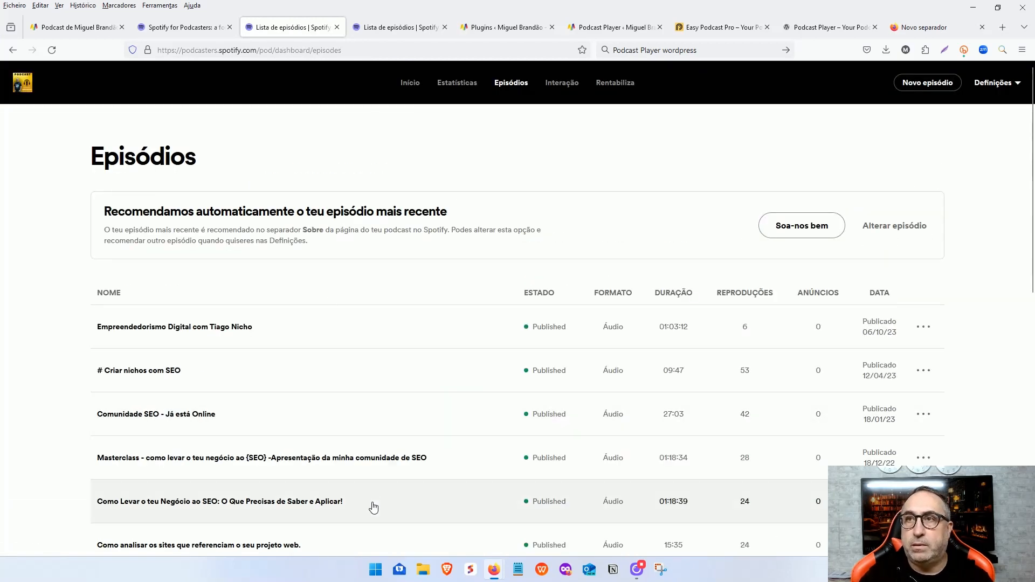
On the podcast dashboard, highlight the Reproduções, Dimensão do público and Seguidores no Spotify figures in Visão geral do podcast
left_click(189, 27)
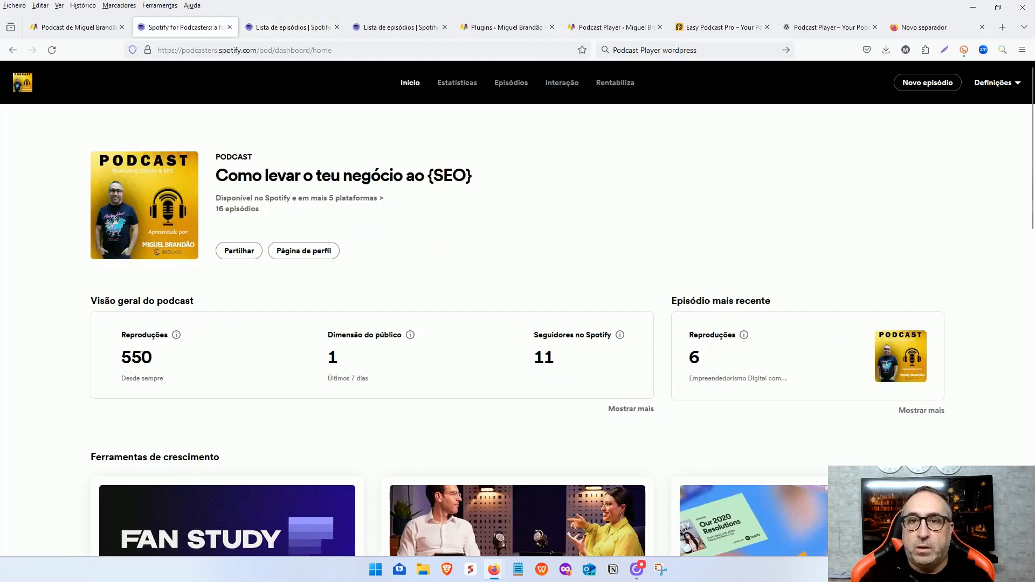
left_click_drag(151, 362, 115, 364)
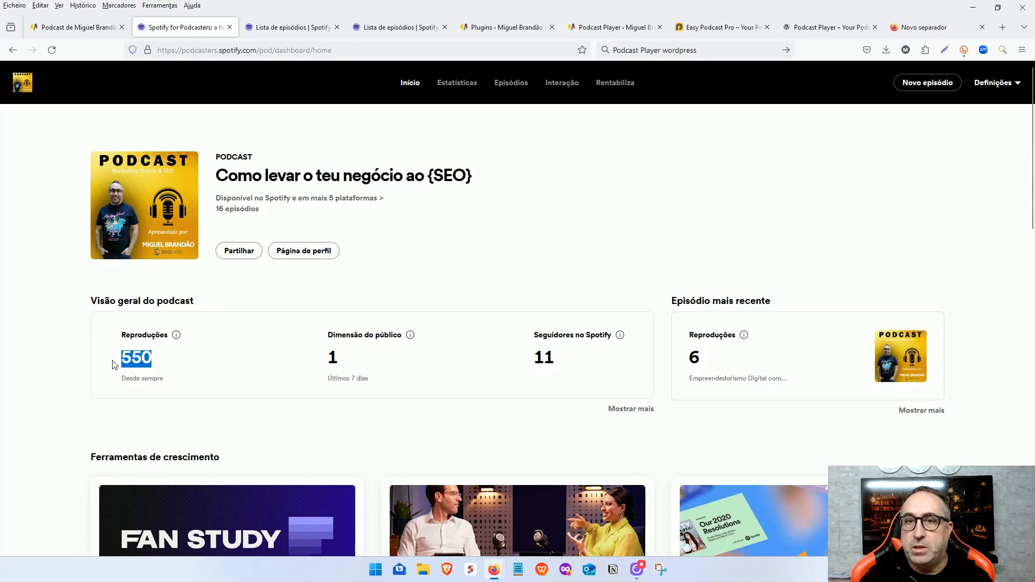
left_click(131, 358)
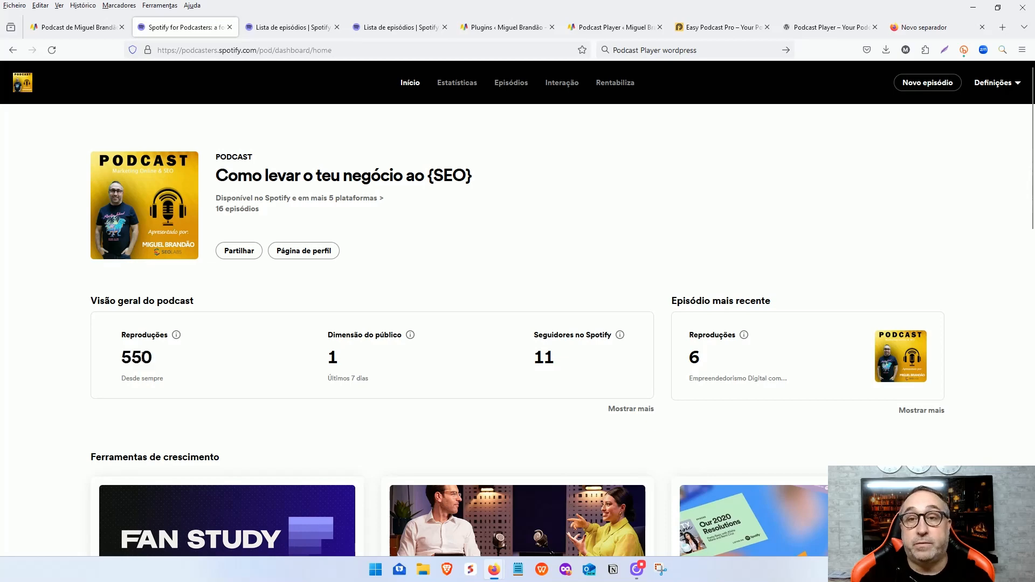
left_click_drag(151, 358, 109, 361)
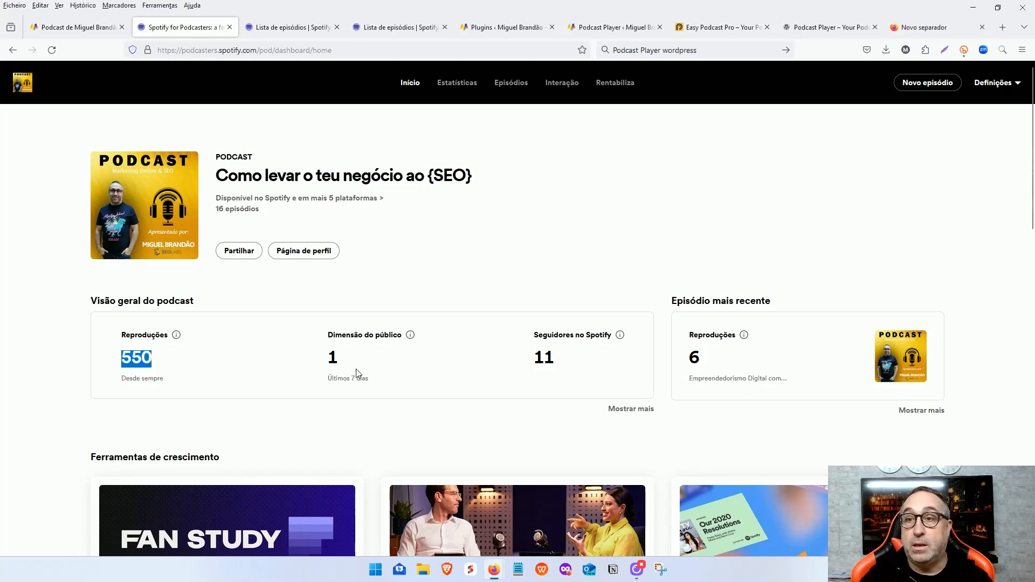
left_click(335, 360)
double_click(335, 360)
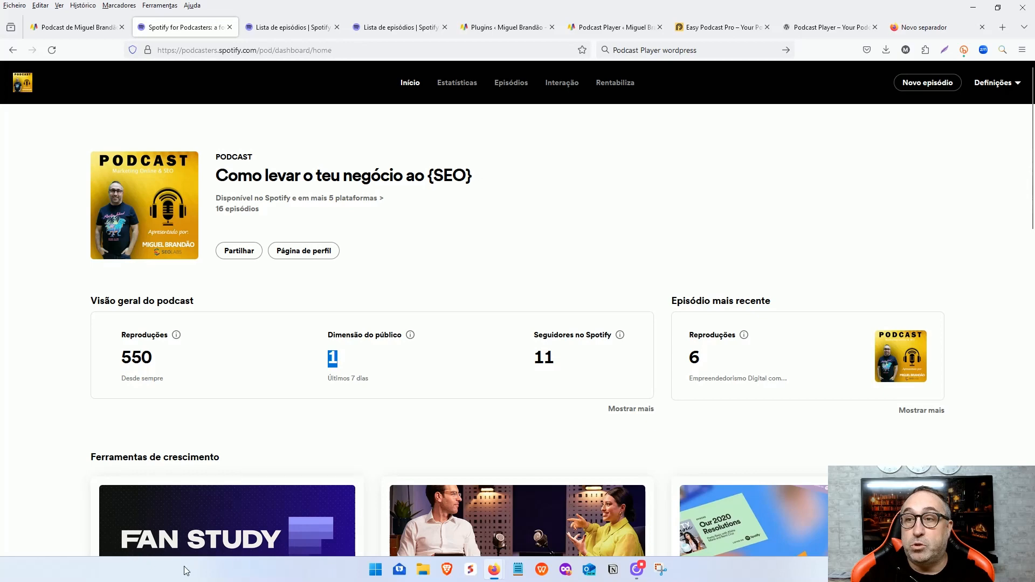
double_click(547, 359)
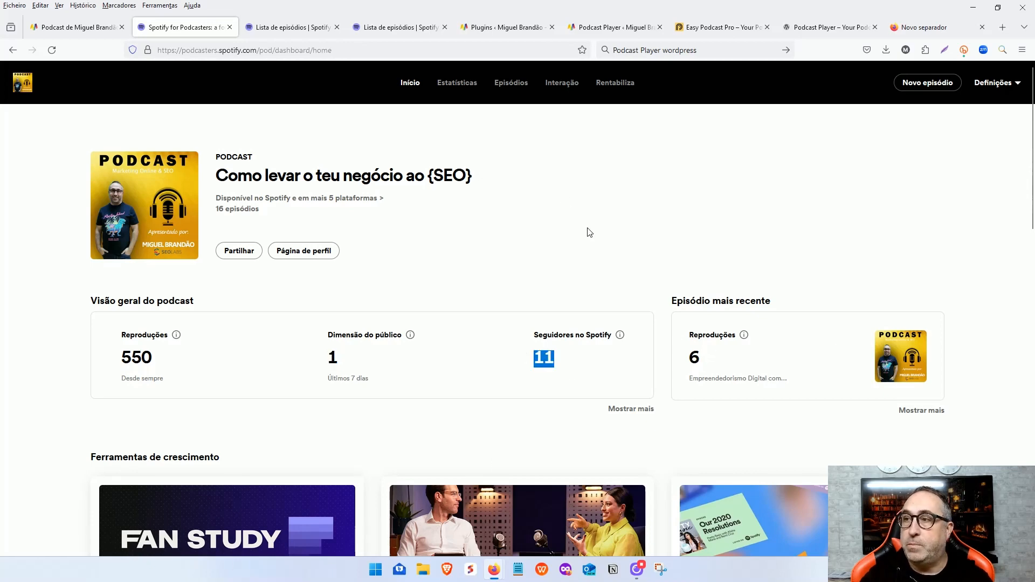
Browse the dashboard's promotional and Mais artigos para ti sections, and return to the podcast overview
scroll(69, 342, "down", 10)
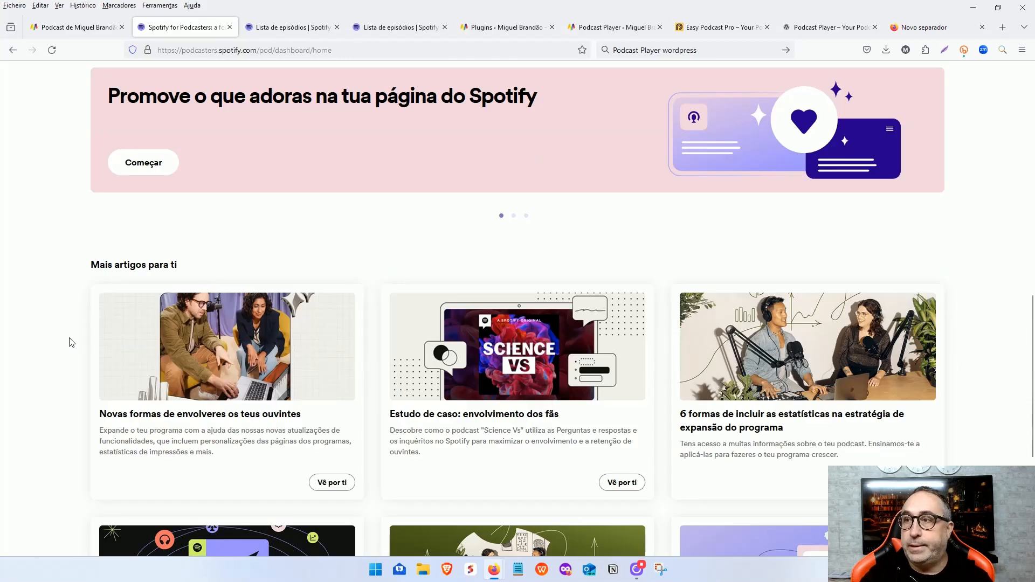
scroll(72, 342, "up", 1)
scroll(72, 342, "down", 6)
scroll(72, 343, "up", 16)
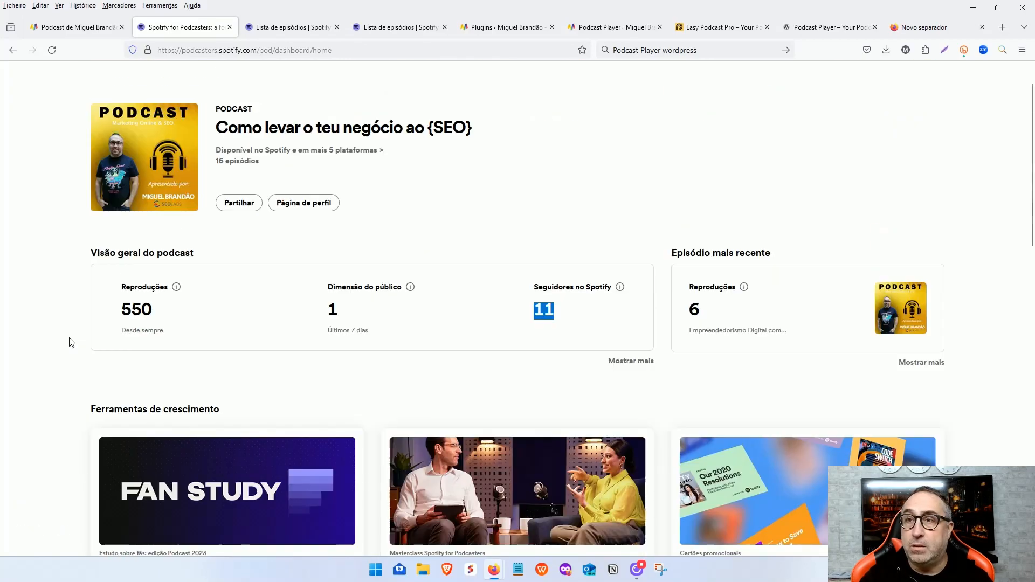
Open the podcast's Estatísticas page and highlight the Impressões no Spotify and Seguidores no Spotify figures
scroll(69, 342, "up", 1)
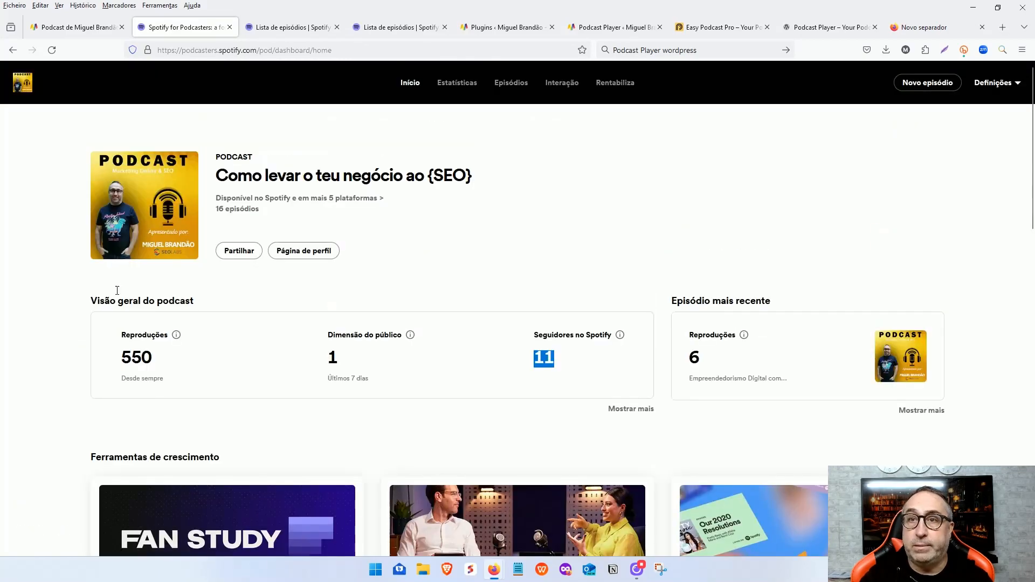
left_click(461, 85)
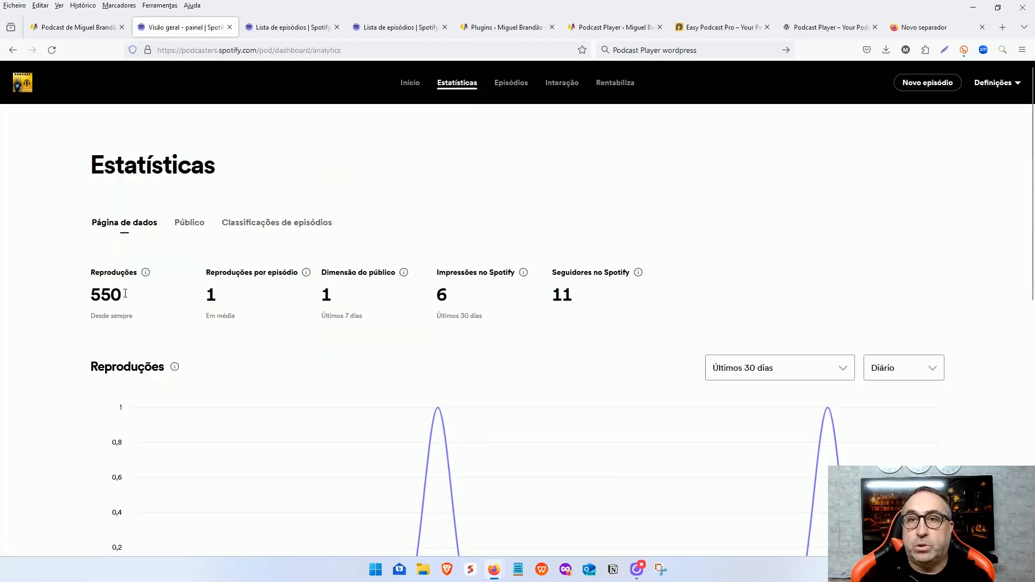
left_click_drag(441, 298, 481, 295)
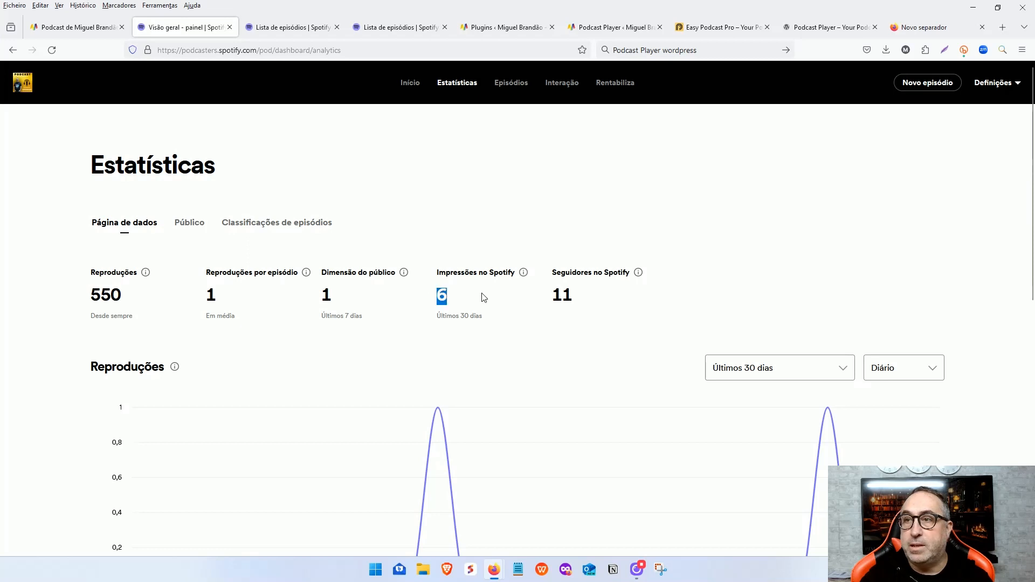
left_click_drag(573, 295, 562, 299)
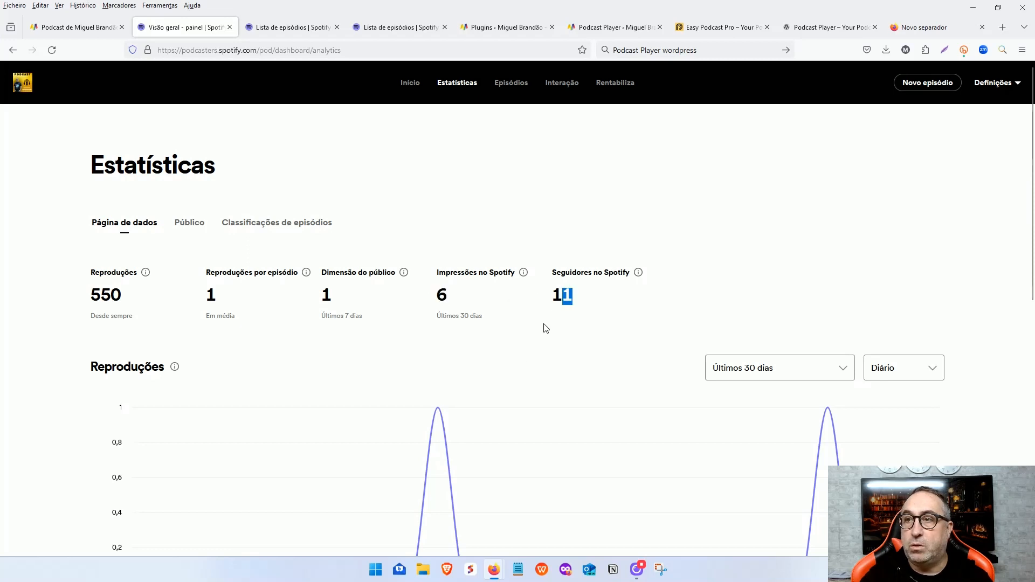
left_click(69, 334)
Set the Reproduções chart's period to Desde sempre and look over the chart and the Impressões sections below it
scroll(70, 337, "down", 3)
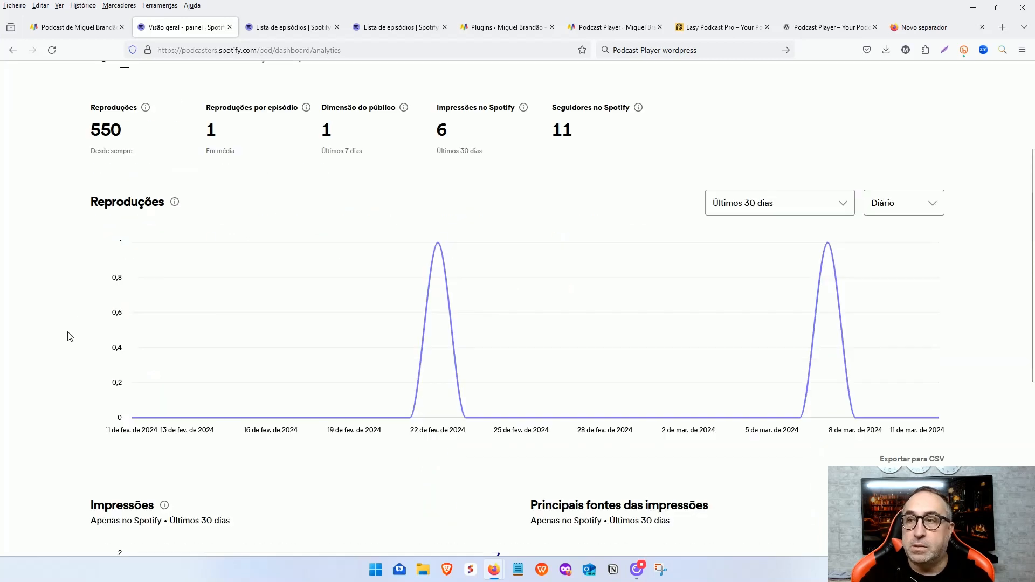
left_click(844, 204)
left_click(738, 316)
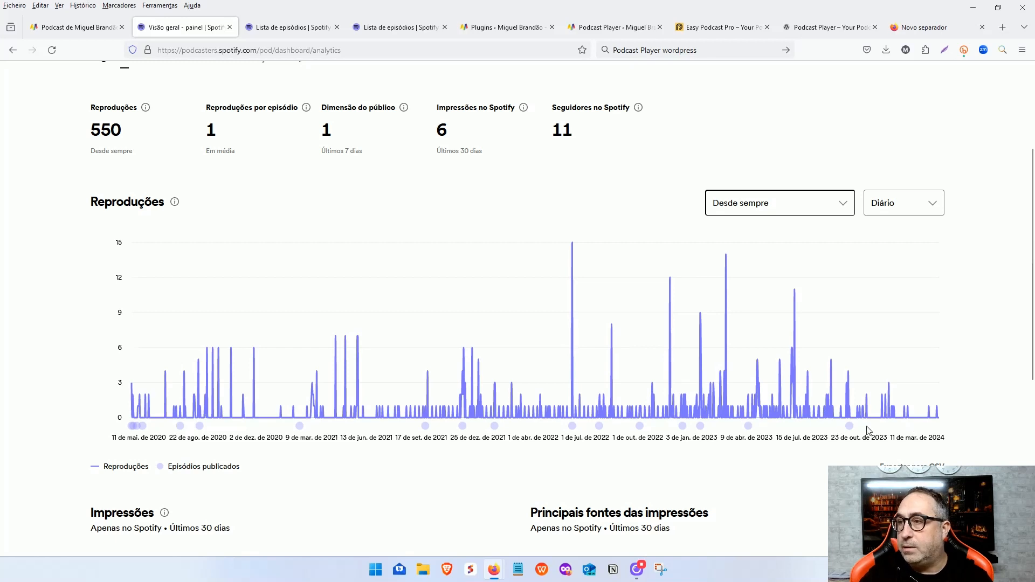
mouse_move(762, 416)
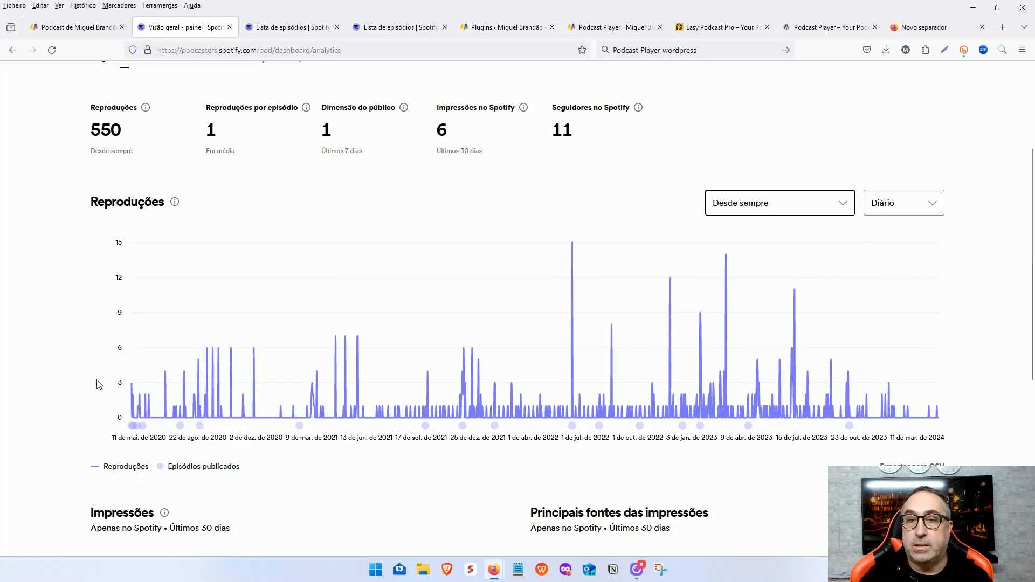
scroll(145, 389, "down", 5)
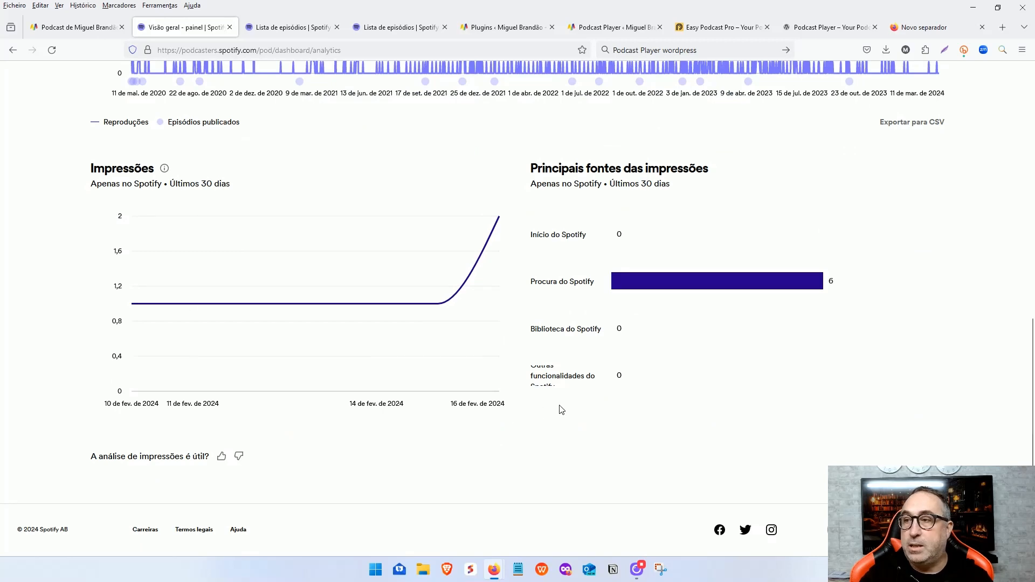
Examine geographic location and platforms in the Público statistics, glancing at the website's podcast page in between
scroll(701, 280, "up", 8)
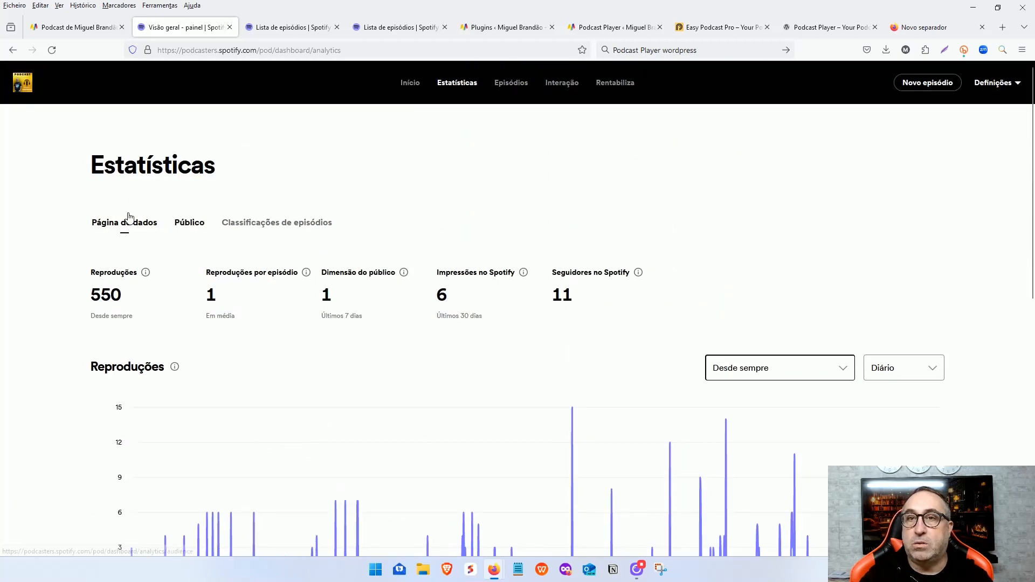
left_click(199, 226)
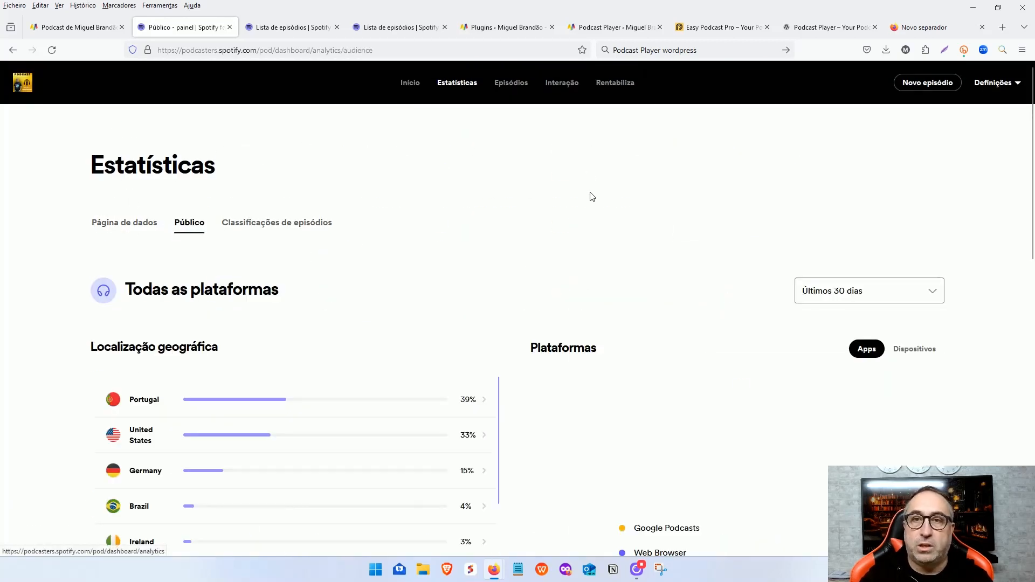
scroll(590, 194, "down", 3)
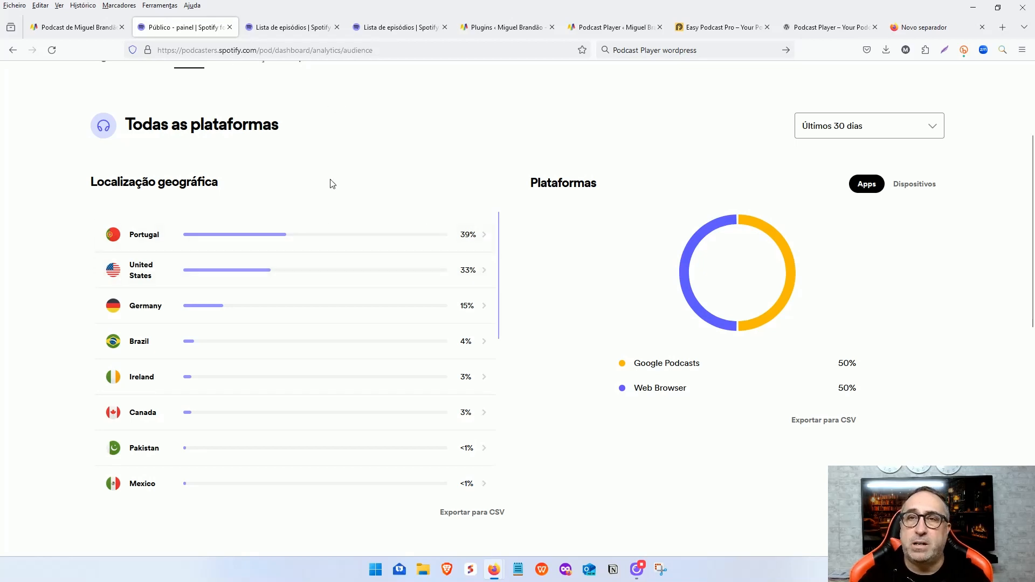
scroll(576, 369, "down", 1)
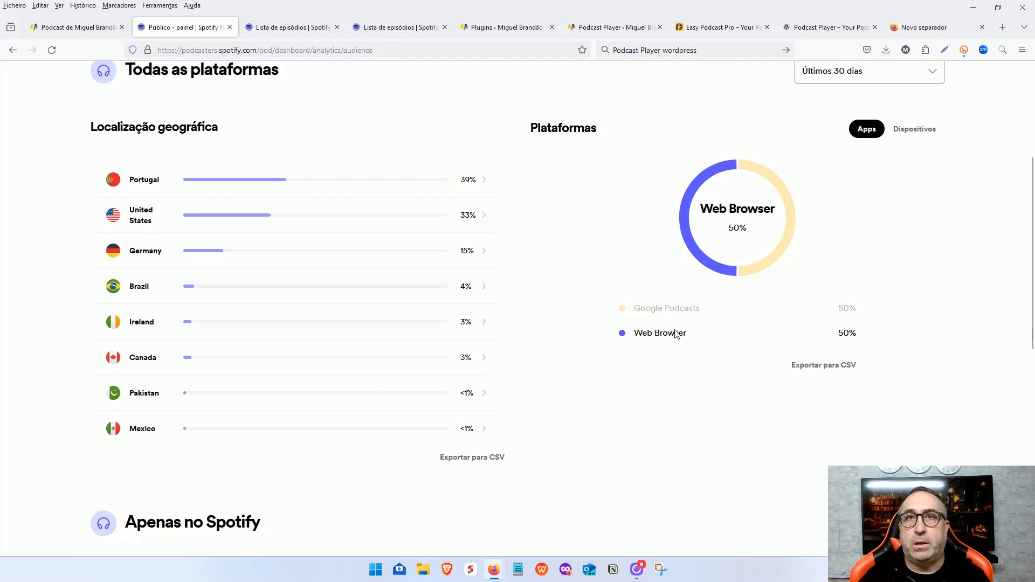
left_click(64, 29)
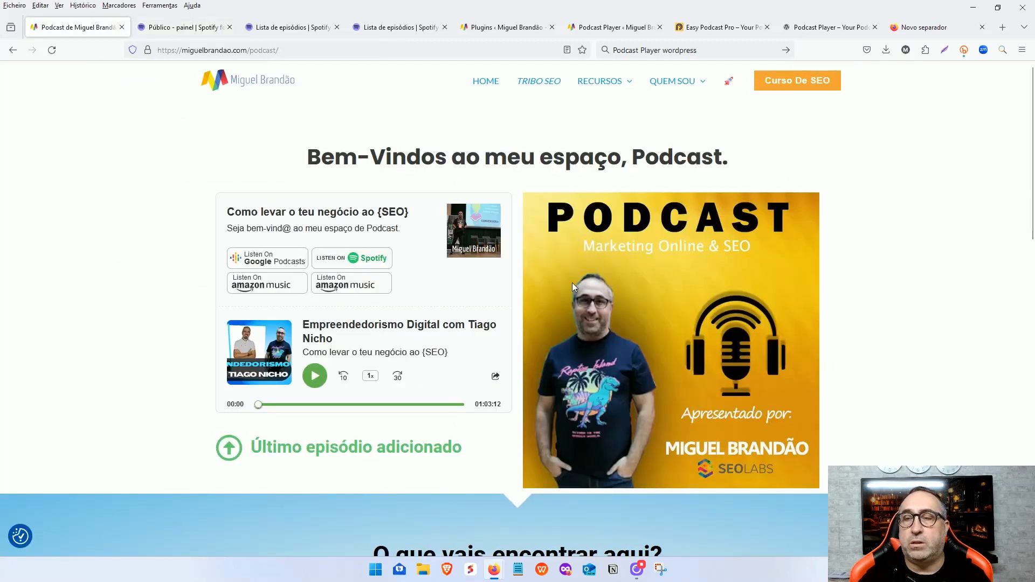
left_click(208, 30)
scroll(475, 296, "down", 5)
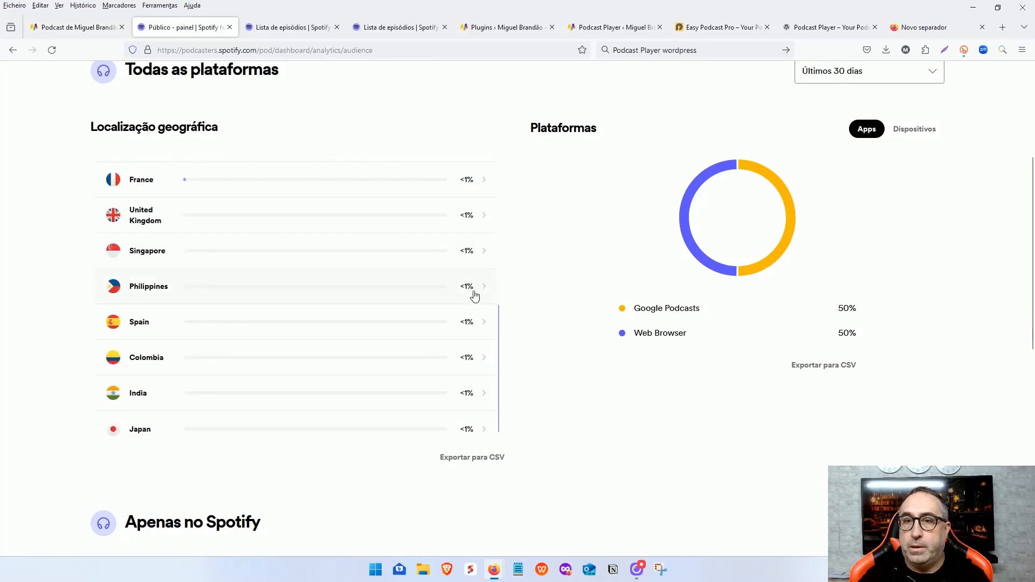
scroll(474, 296, "down", 9)
scroll(587, 325, "up", 13)
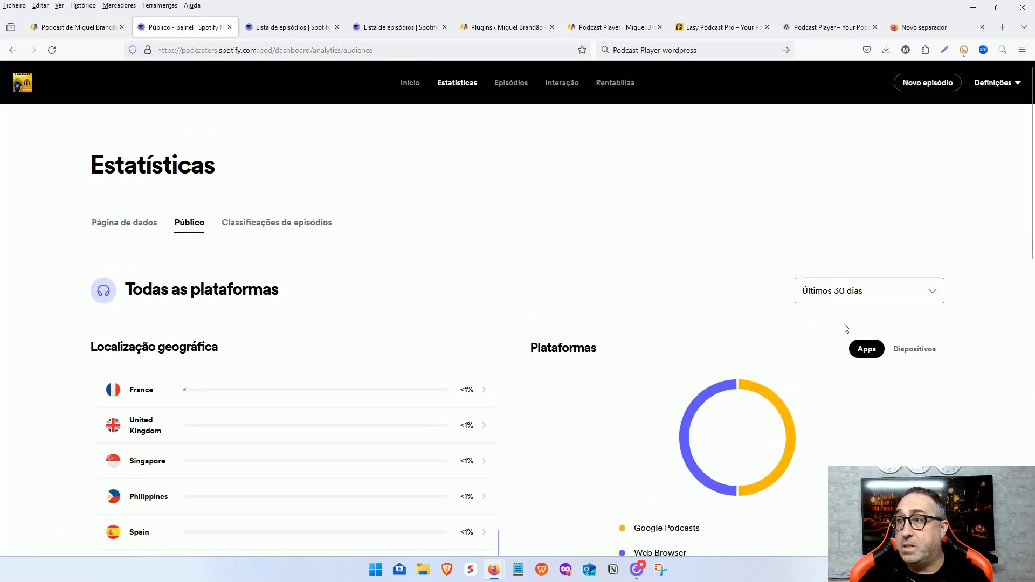
Set the audience period to Desde sempre and review Plataformas by Apps and Dispositivos alongside the website's podcast page
left_click(834, 294)
left_click(842, 404)
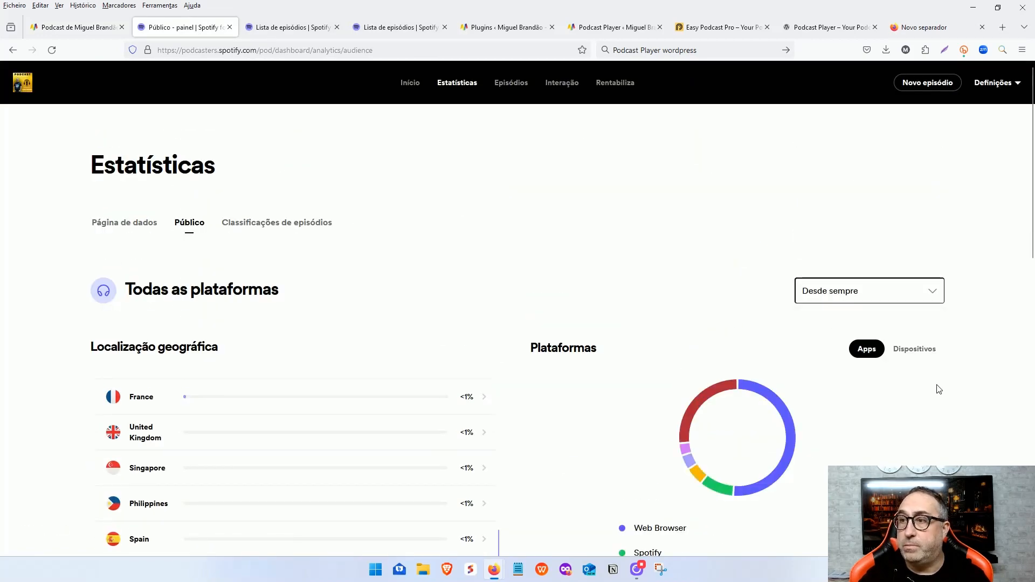
scroll(938, 388, "down", 4)
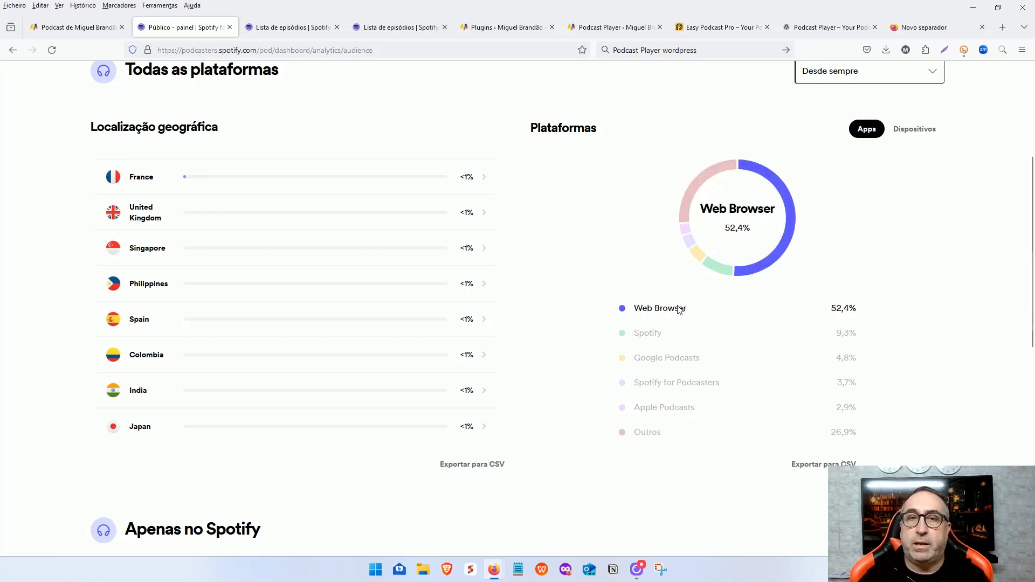
left_click(917, 132)
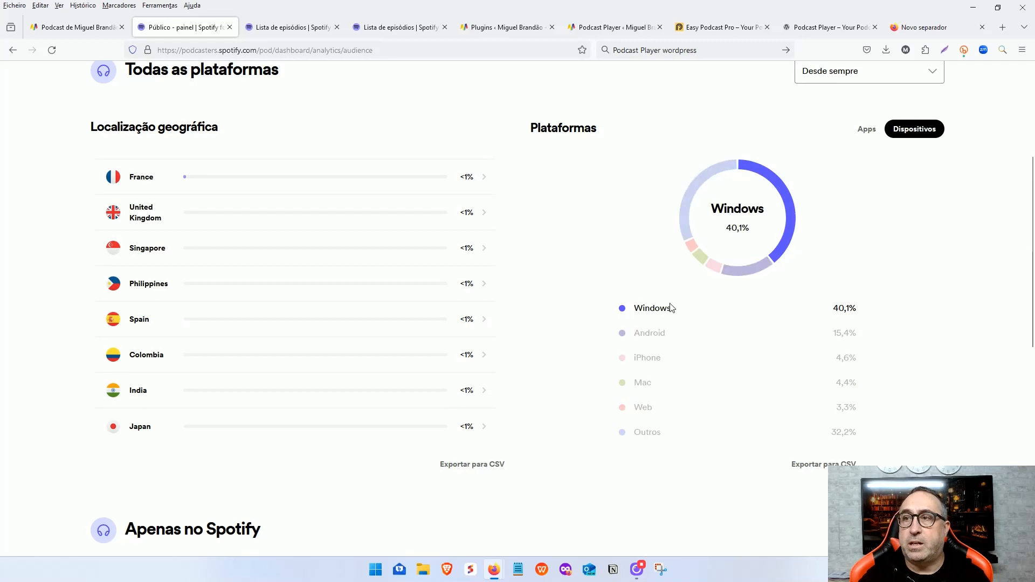
left_click(48, 27)
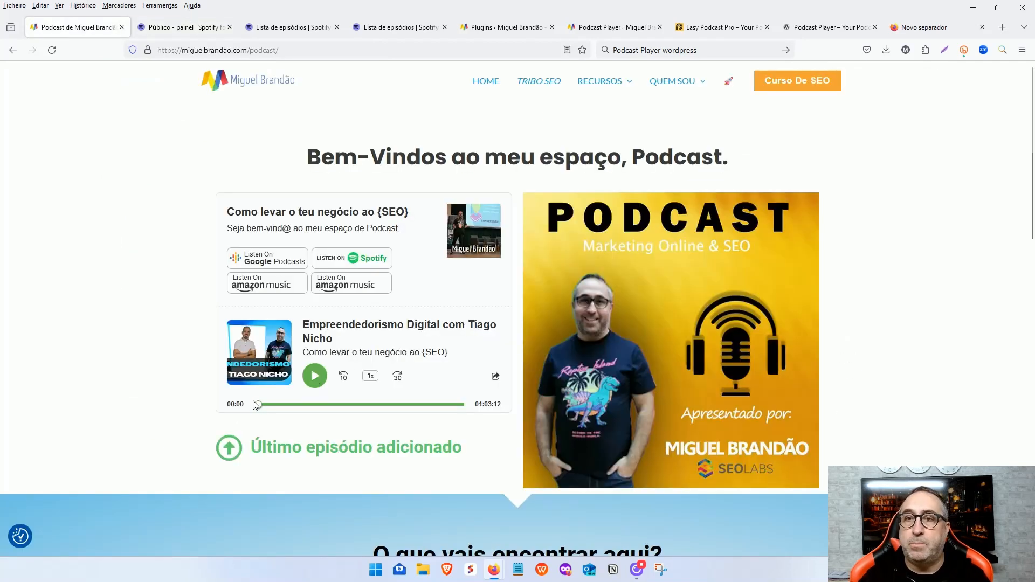
left_click(177, 27)
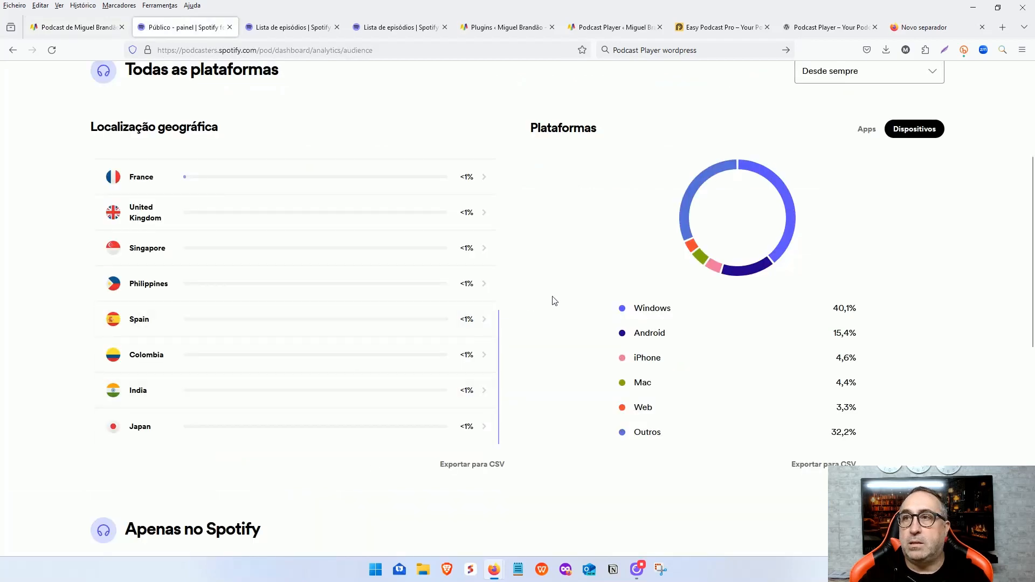
Open Classificações de episódios and look through the episodes ranked by plays
left_click(282, 224)
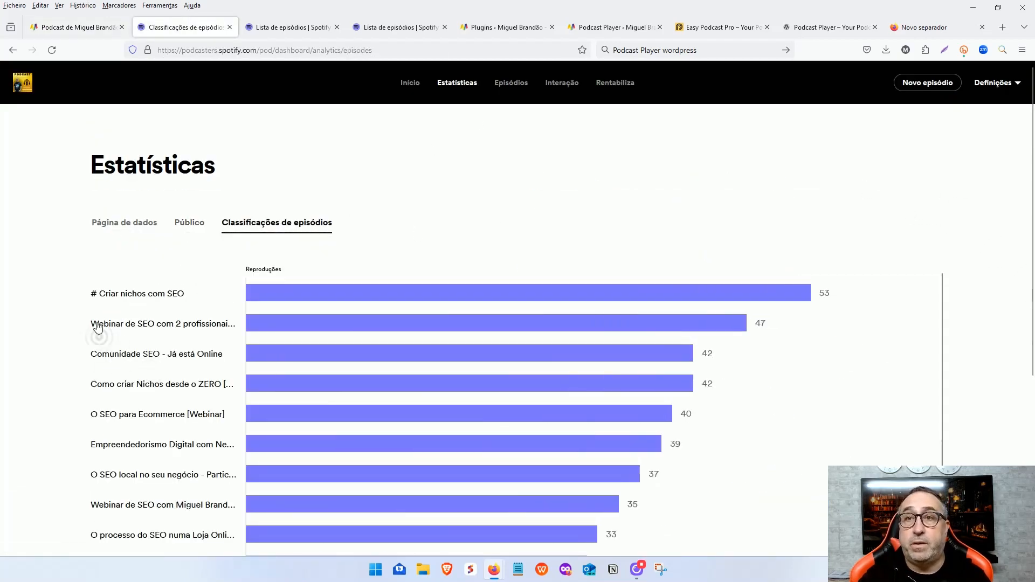
mouse_move(736, 295)
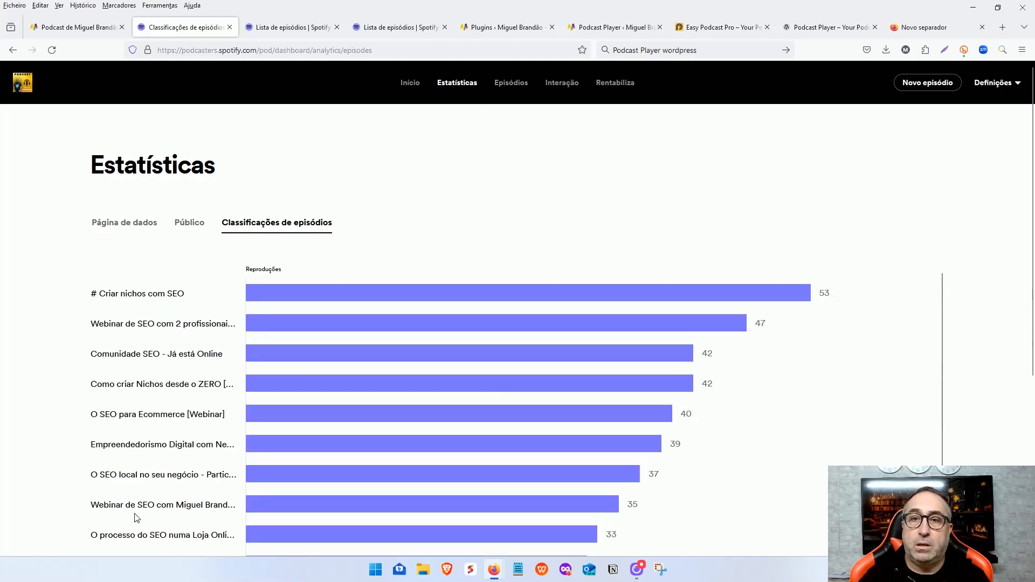
scroll(34, 361, "down", 1)
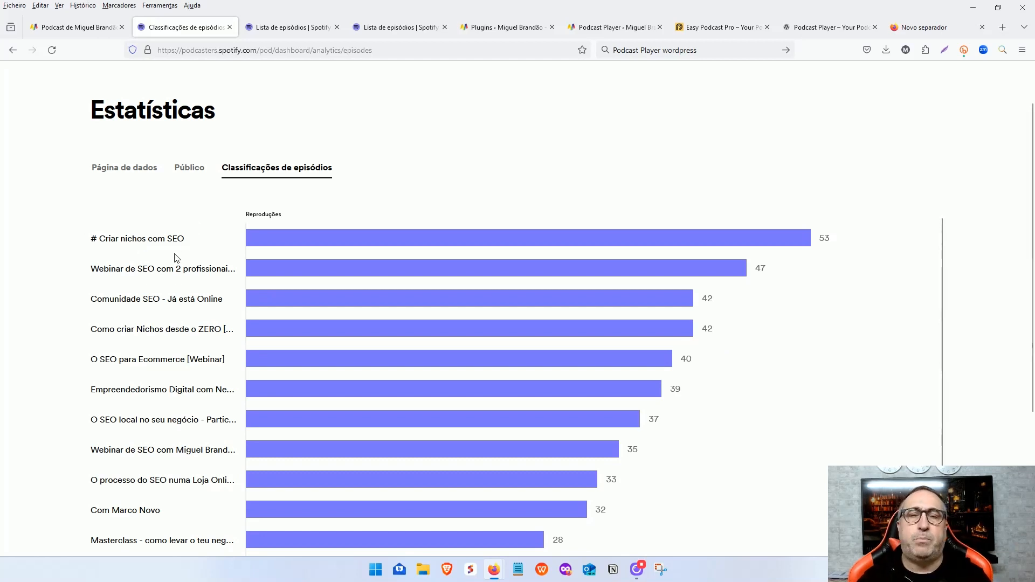
scroll(346, 232, "up", 1)
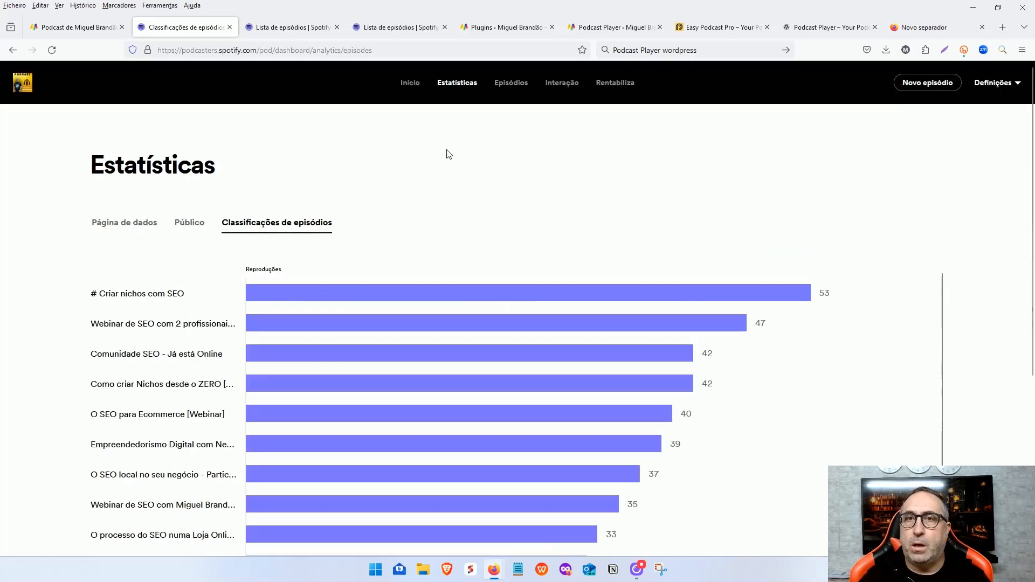
Return to the Início dashboard, look over Ferramentas de crescimento, and open the podcast's profile page
left_click(411, 84)
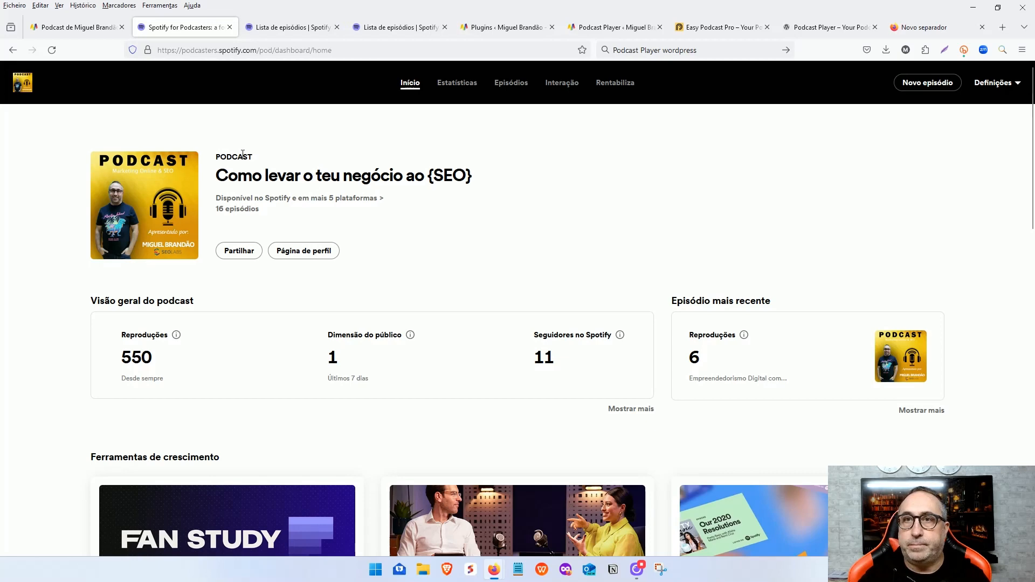
scroll(520, 273, "down", 5)
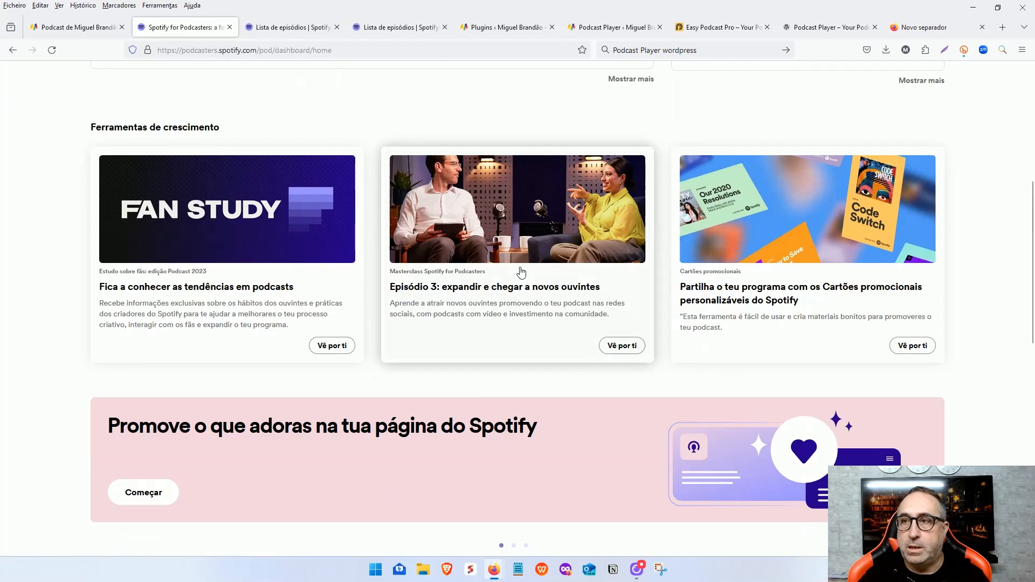
scroll(529, 291, "up", 5)
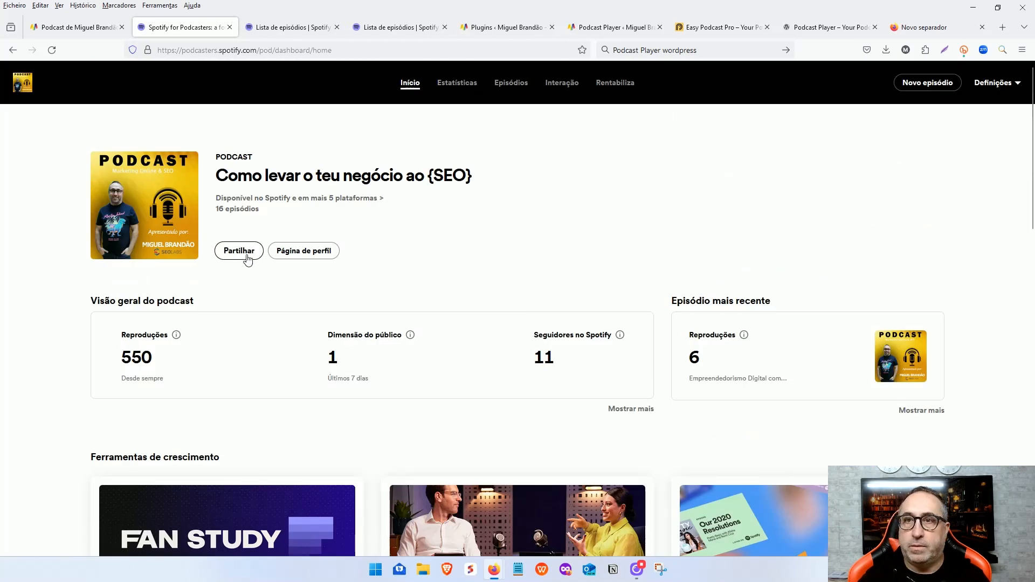
left_click(299, 253)
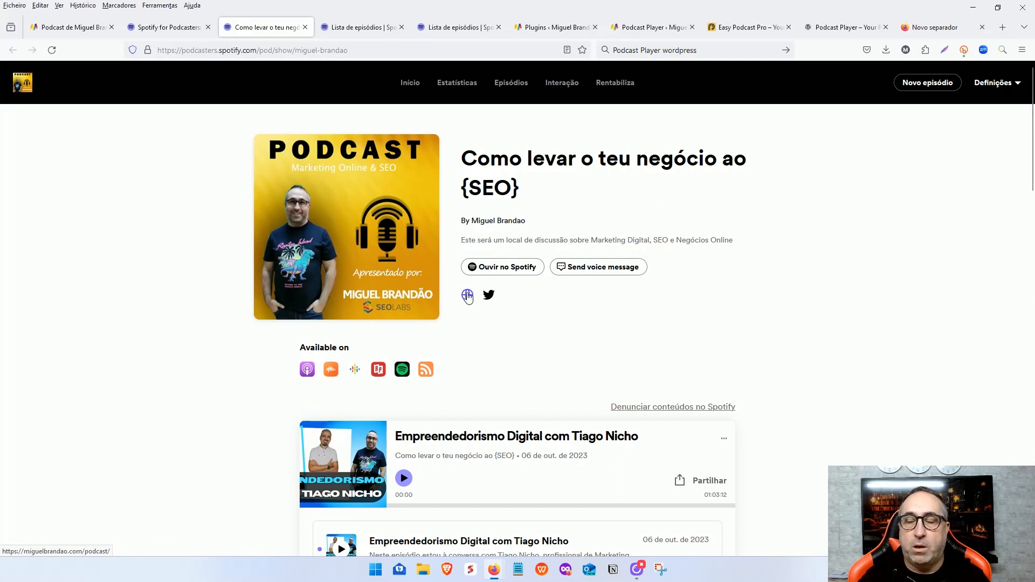
Highlight the Spotify domain in the profile page's address and compare the profile page with the website's podcast page
left_click_drag(208, 50, 254, 48)
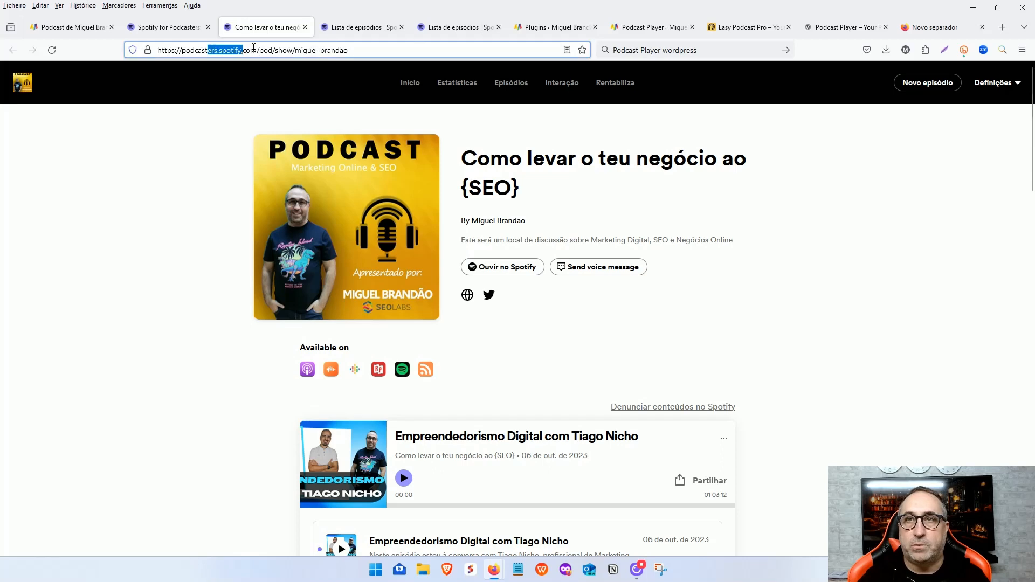
left_click(254, 48)
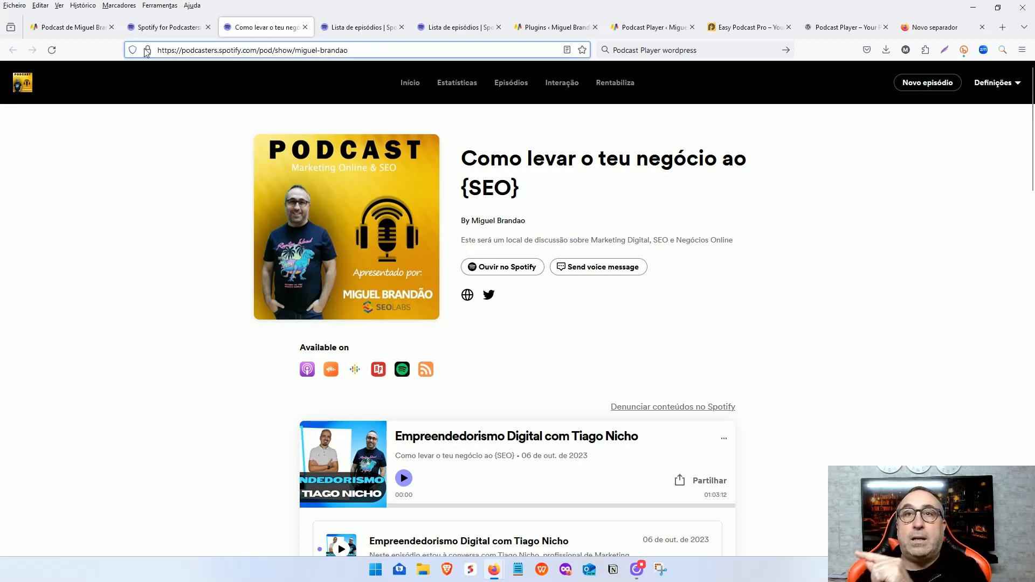
left_click(66, 28)
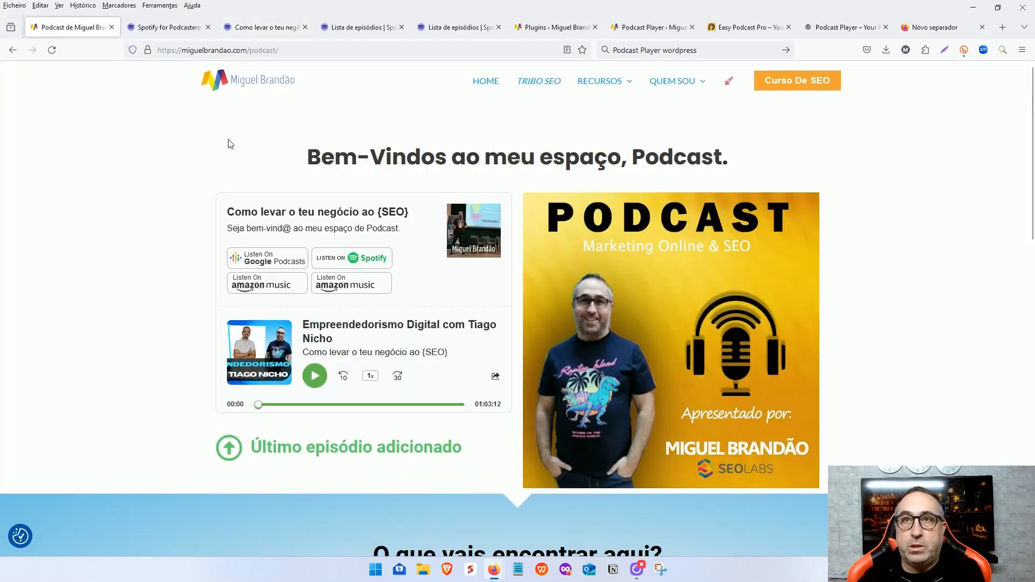
left_click(186, 31)
left_click(203, 32)
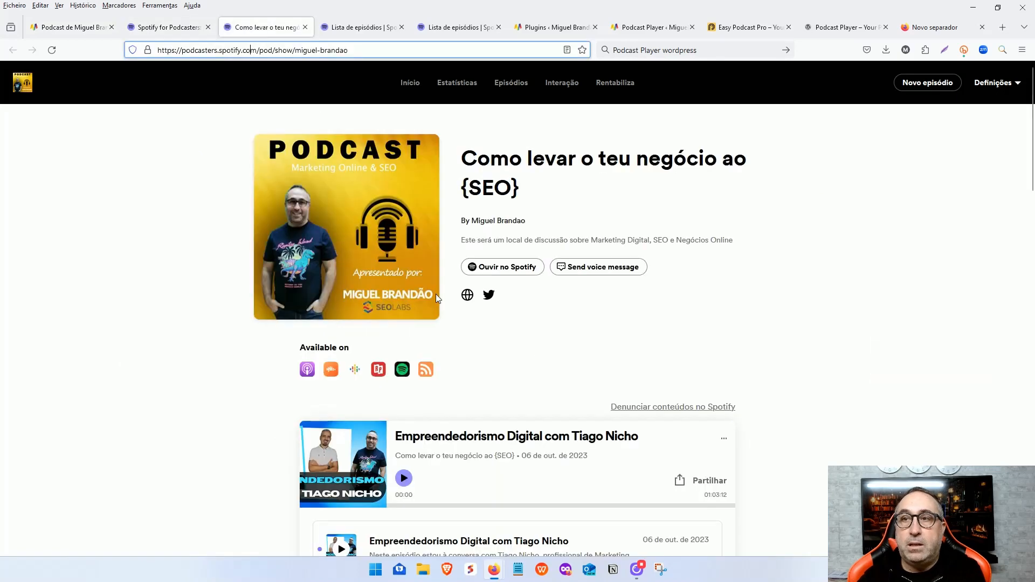
left_click(67, 27)
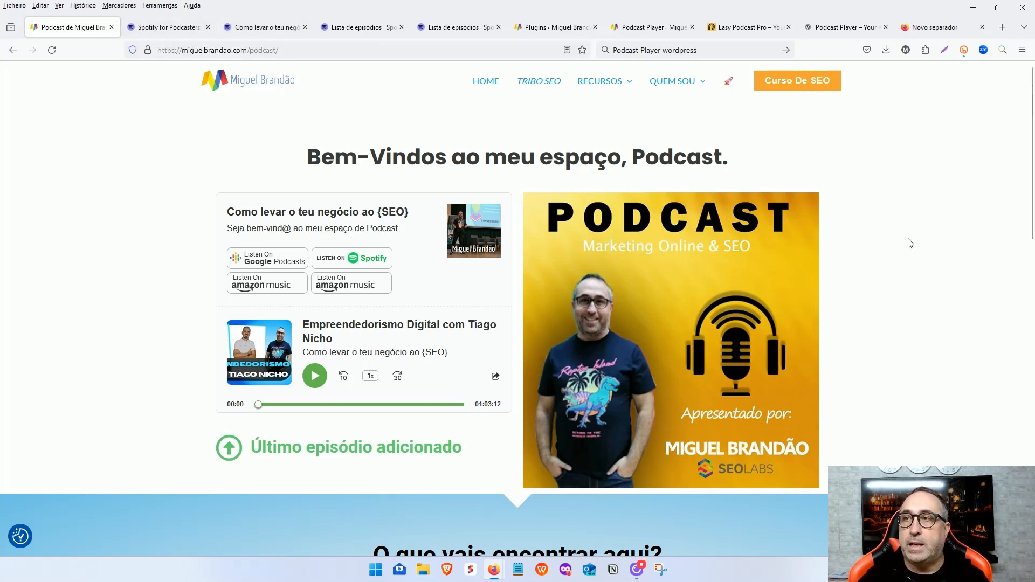
left_click(263, 27)
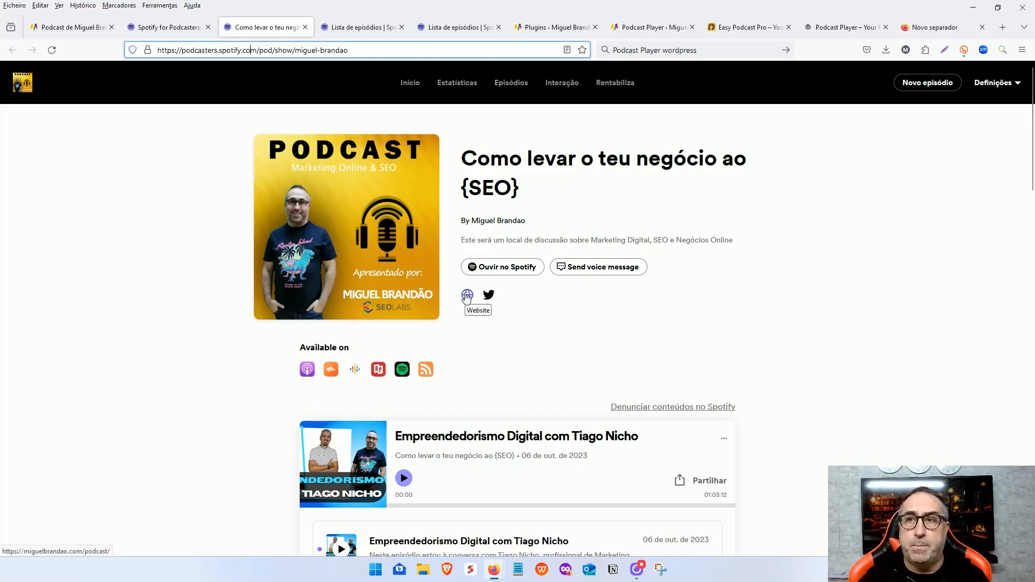
left_click(835, 379)
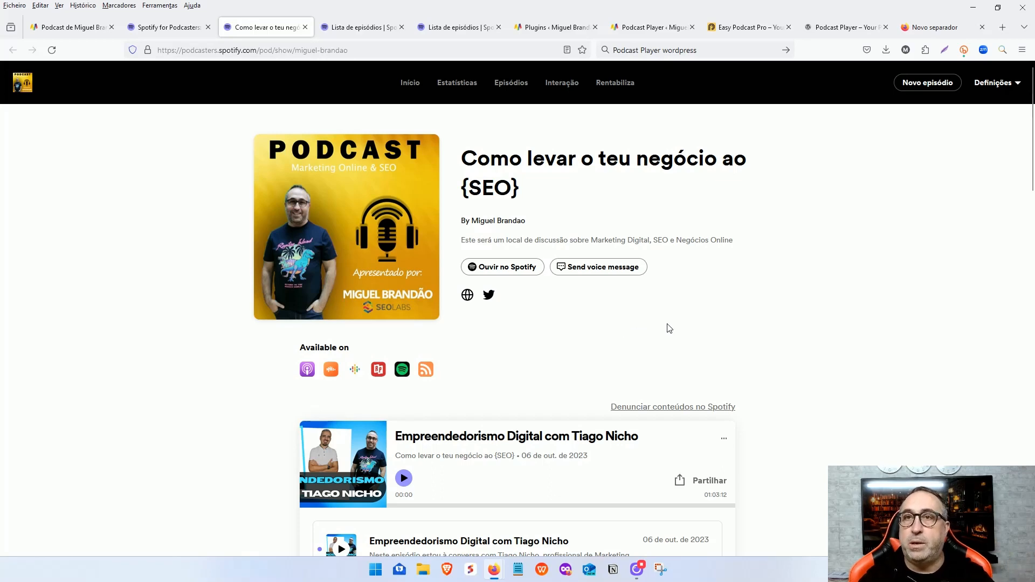
Glance over the profile page and highlight the Os episódios mais recentes do Podcast section on the website's podcast page
scroll(723, 319, "down", 3)
scroll(832, 374, "up", 3)
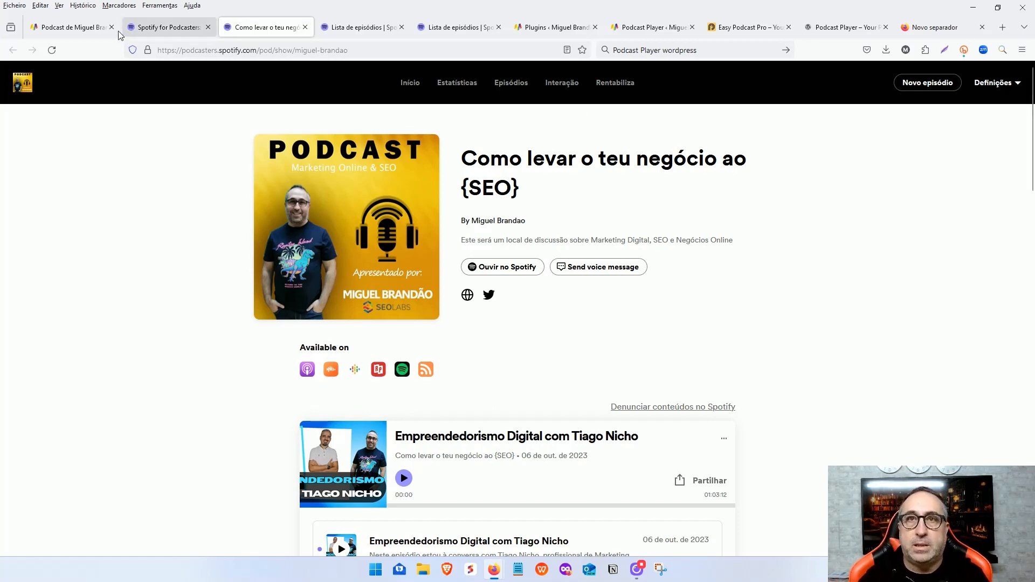
left_click(70, 27)
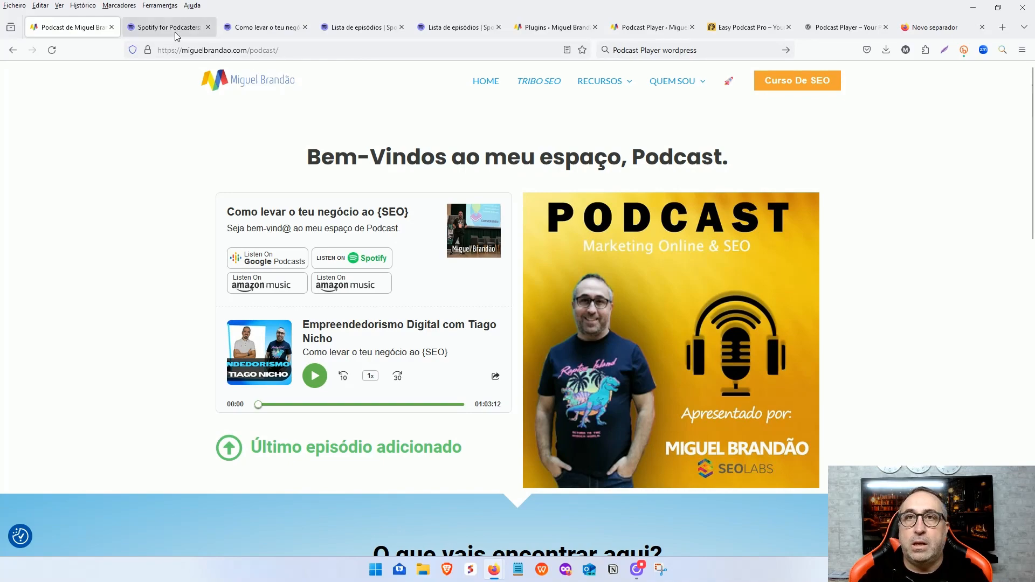
scroll(882, 403, "down", 15)
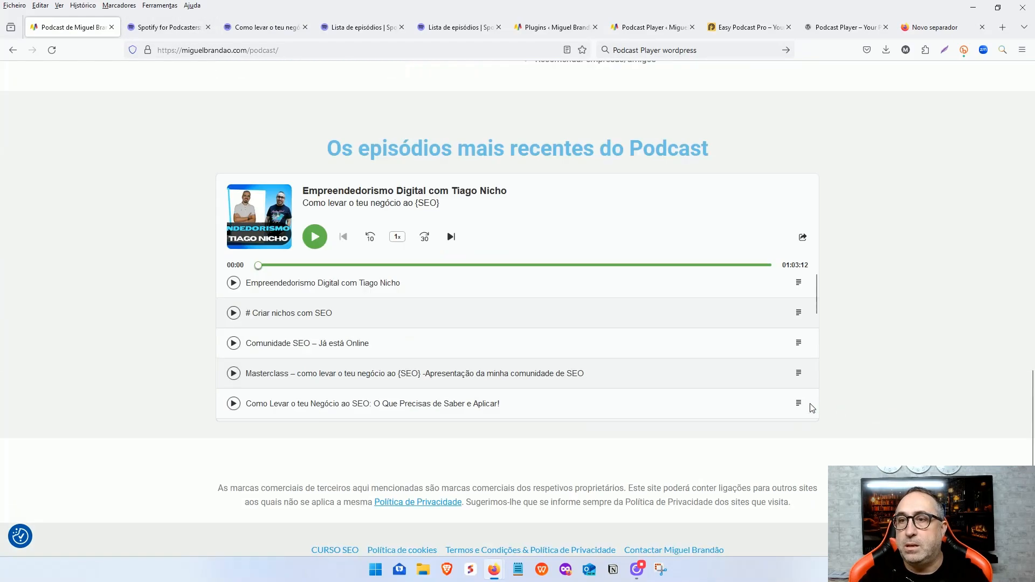
left_click_drag(343, 140, 908, 265)
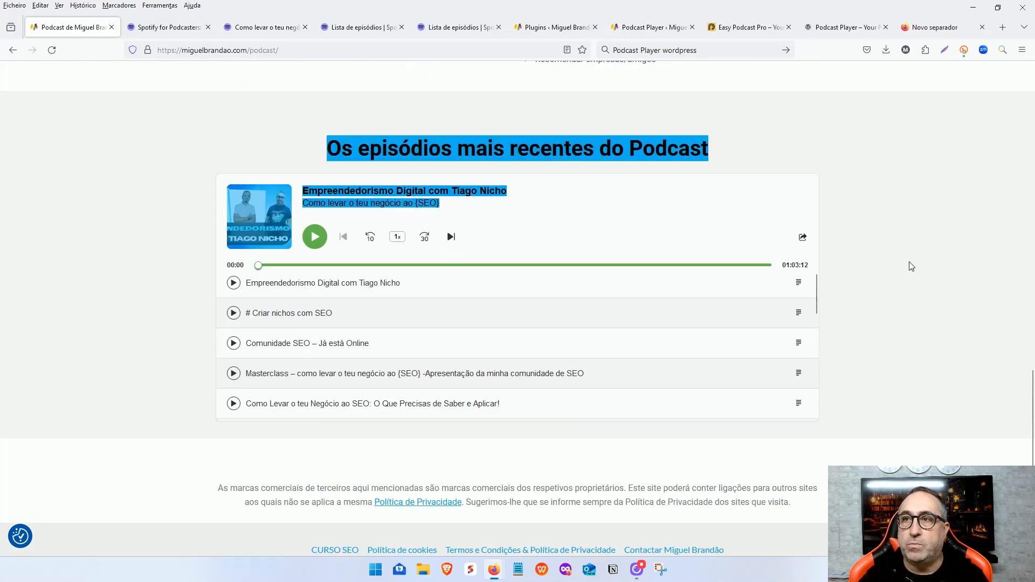
left_click(710, 427)
Load more episodes in the website's recent episodes player and look through the extended list
scroll(518, 364, "down", 5)
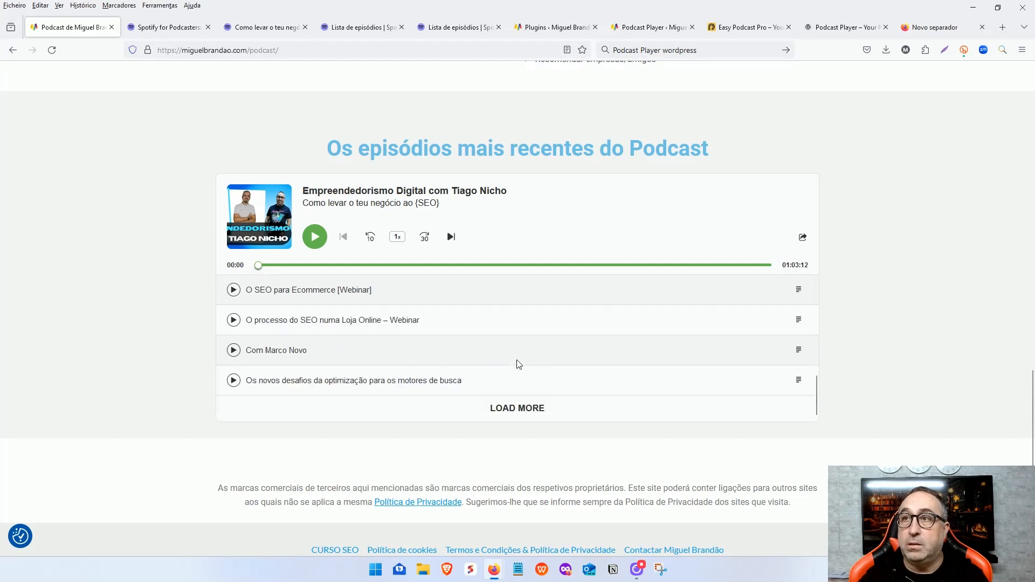
left_click(503, 408)
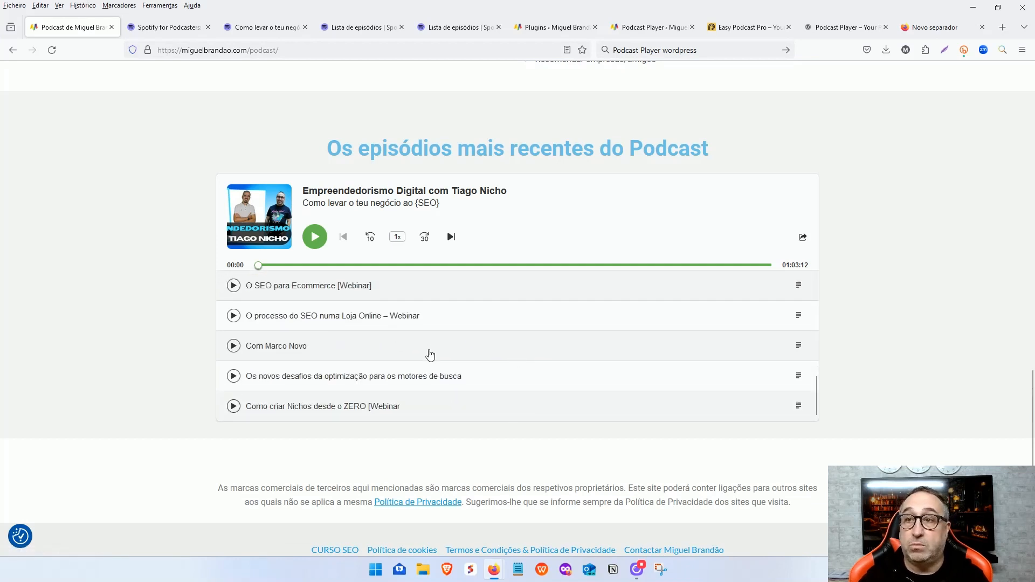
scroll(519, 406, "up", 10)
scroll(463, 339, "down", 10)
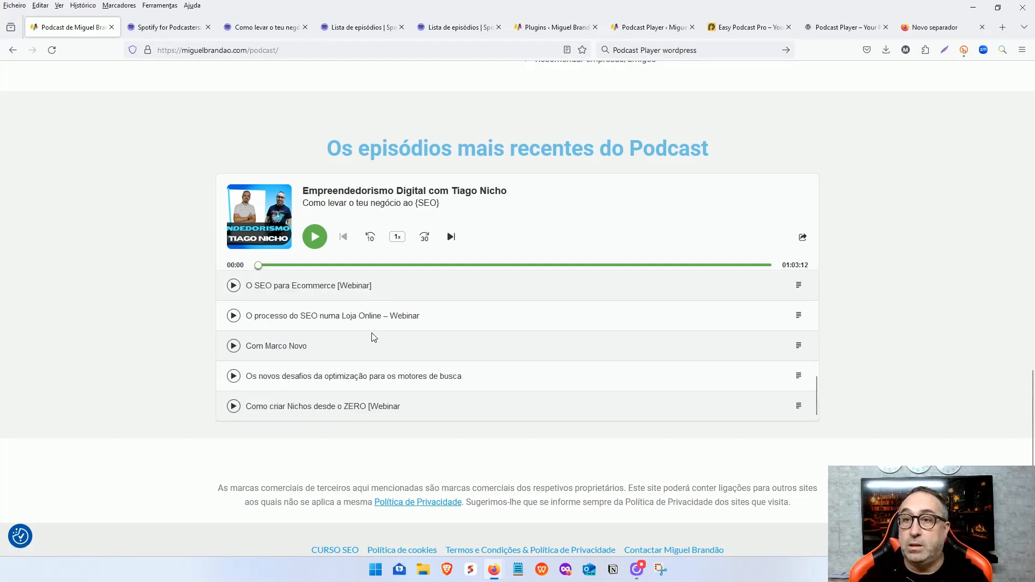
scroll(371, 351, "up", 10)
scroll(370, 351, "up", 15)
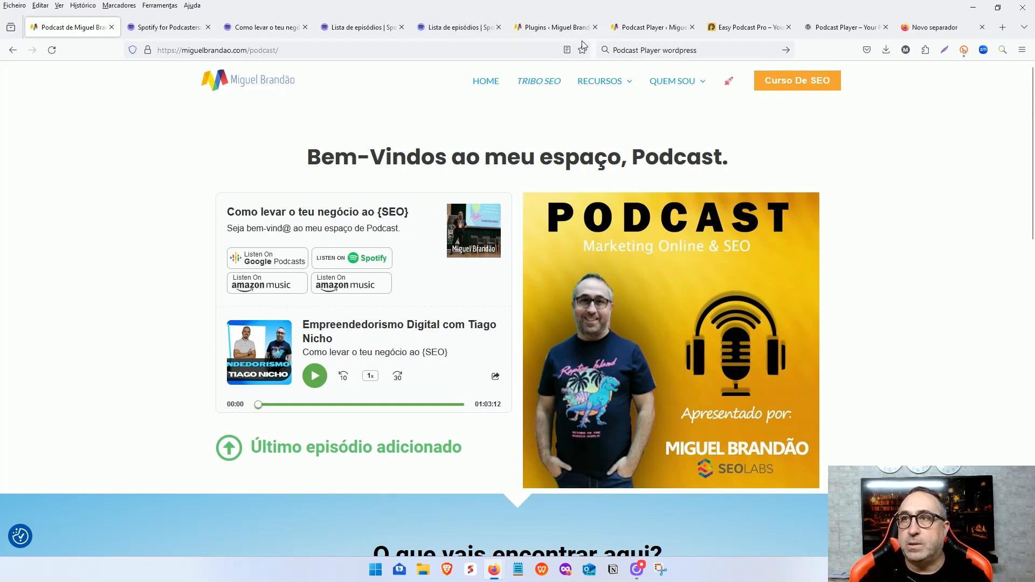
Check the Spotify for Podcasters dashboard, look through the installed WordPress plugins, and open the Podcast Player plugin's admin page
left_click(167, 26)
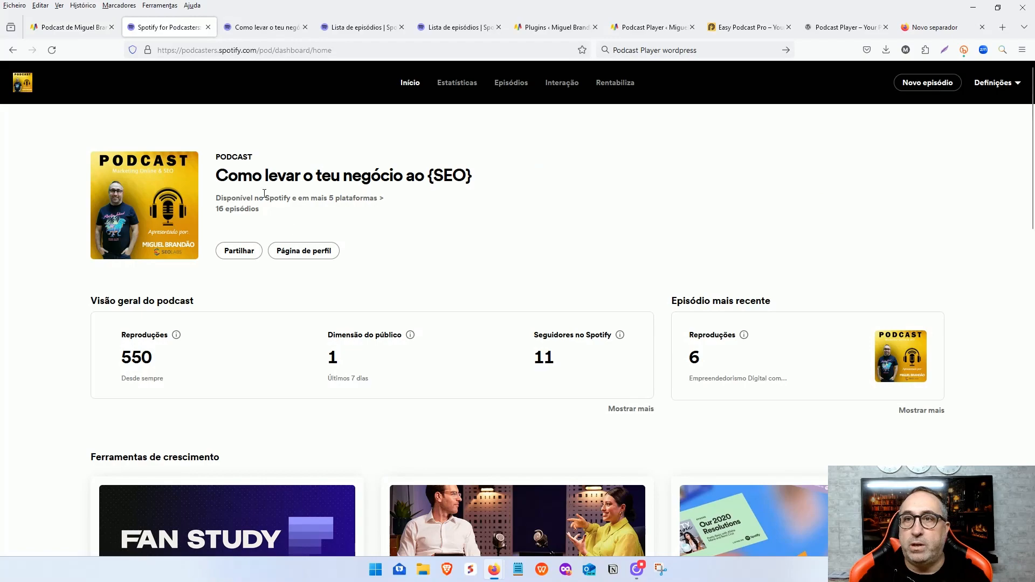
left_click(551, 27)
scroll(453, 330, "down", 5)
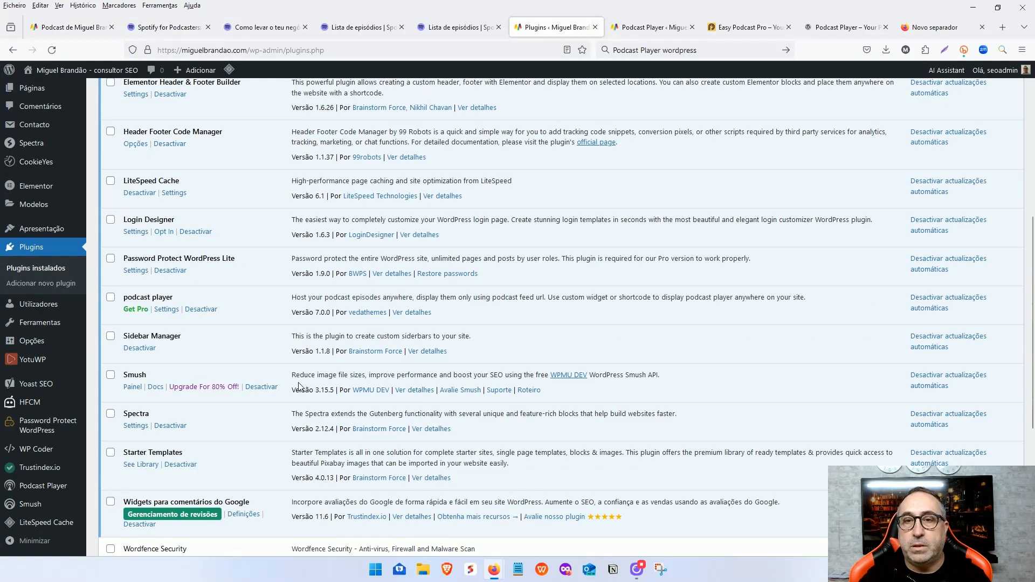
scroll(300, 386, "down", 5)
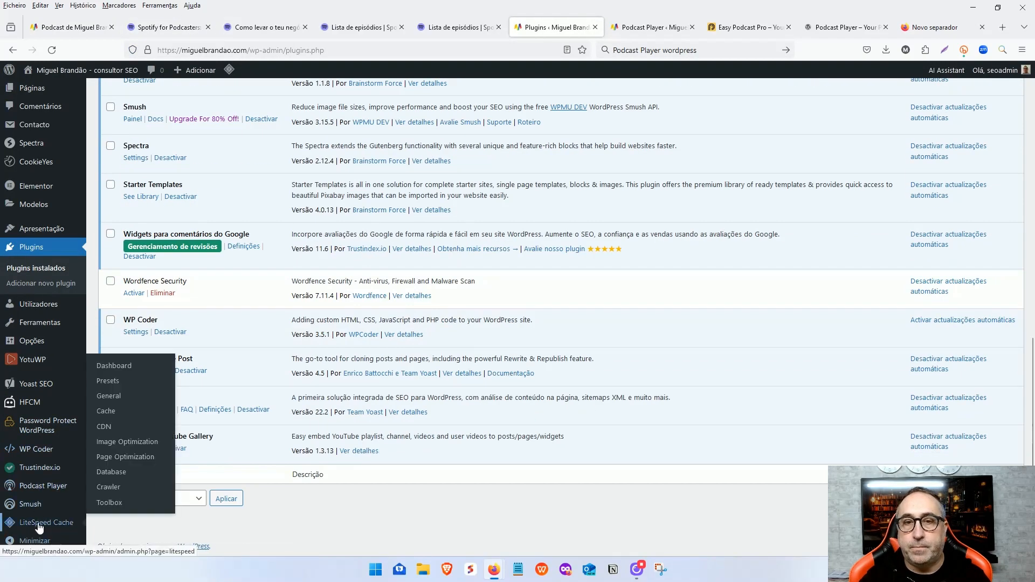
left_click(48, 490)
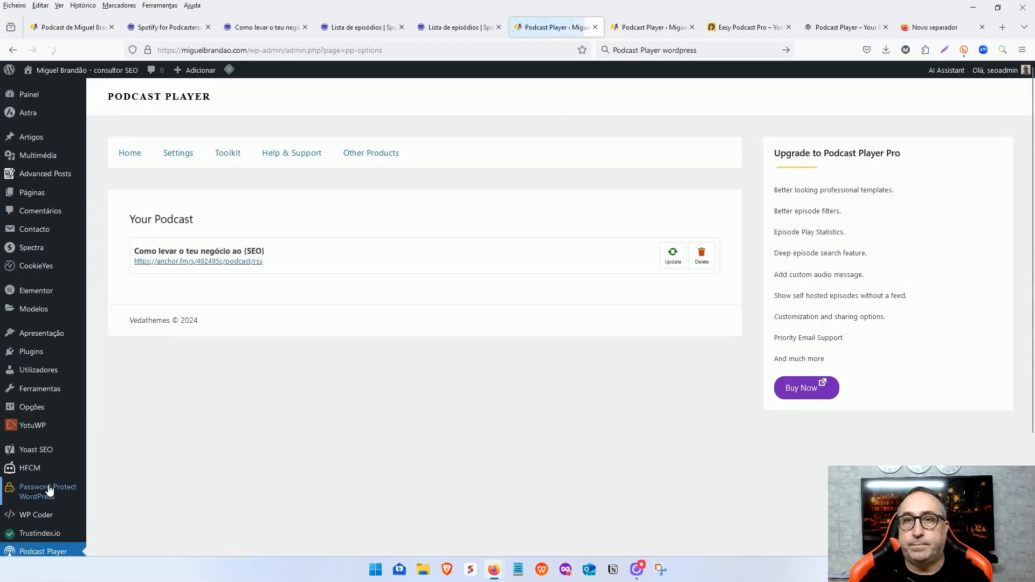
Highlight the Easy Podcast Pro website's address and show the Podcast Player plugin page on WordPress.org
left_click(741, 27)
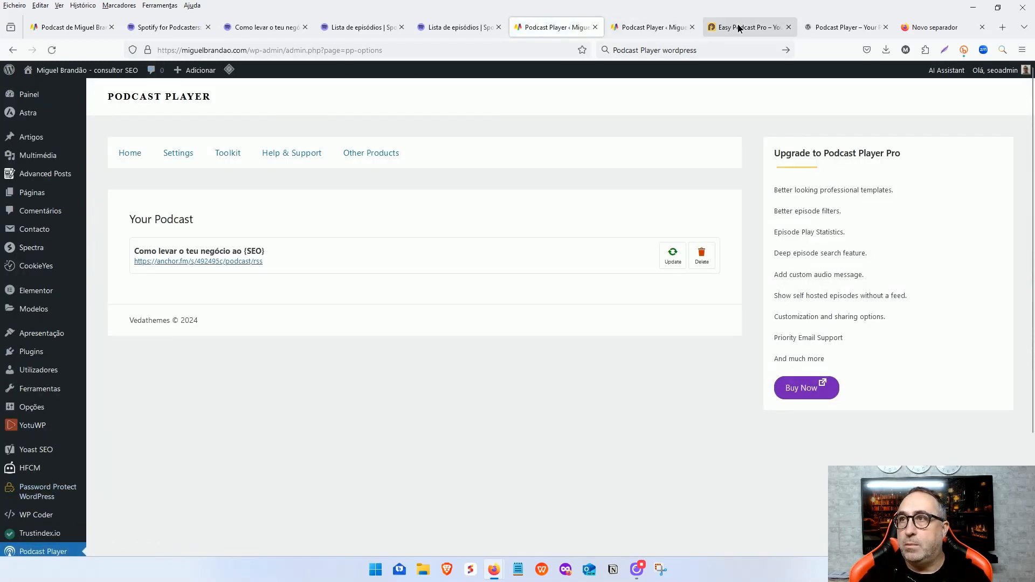
left_click_drag(251, 50, 156, 50)
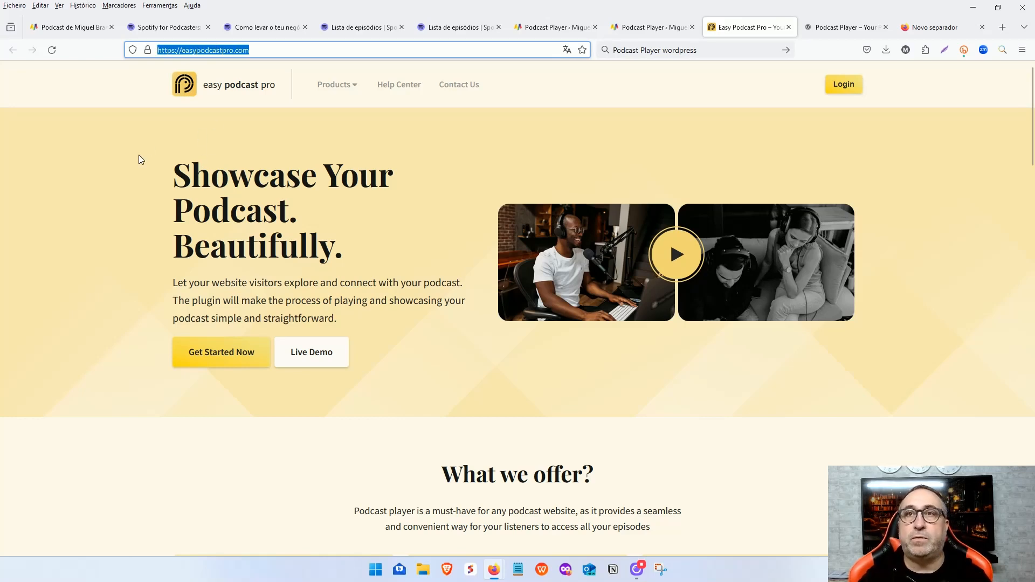
left_click_drag(260, 48, 159, 50)
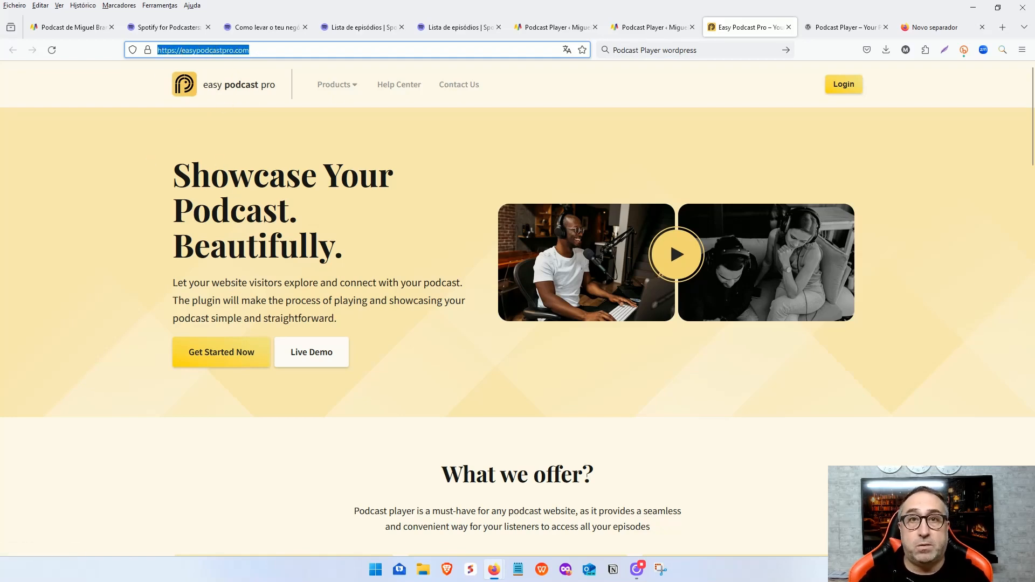
left_click(839, 28)
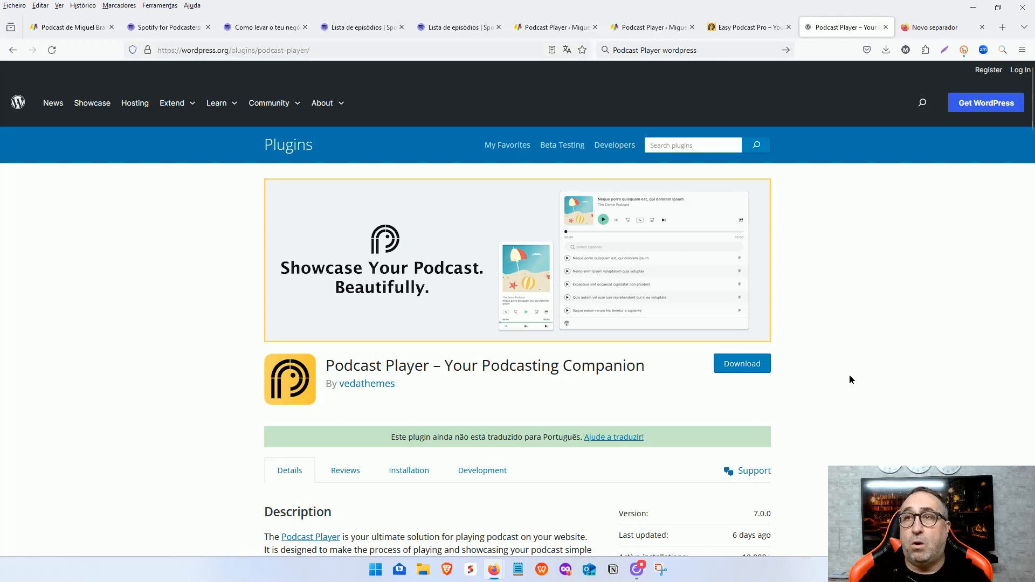
Revisit the website's podcast page and return to the Podcast Player admin page showing the linked RSS feed
left_click(70, 24)
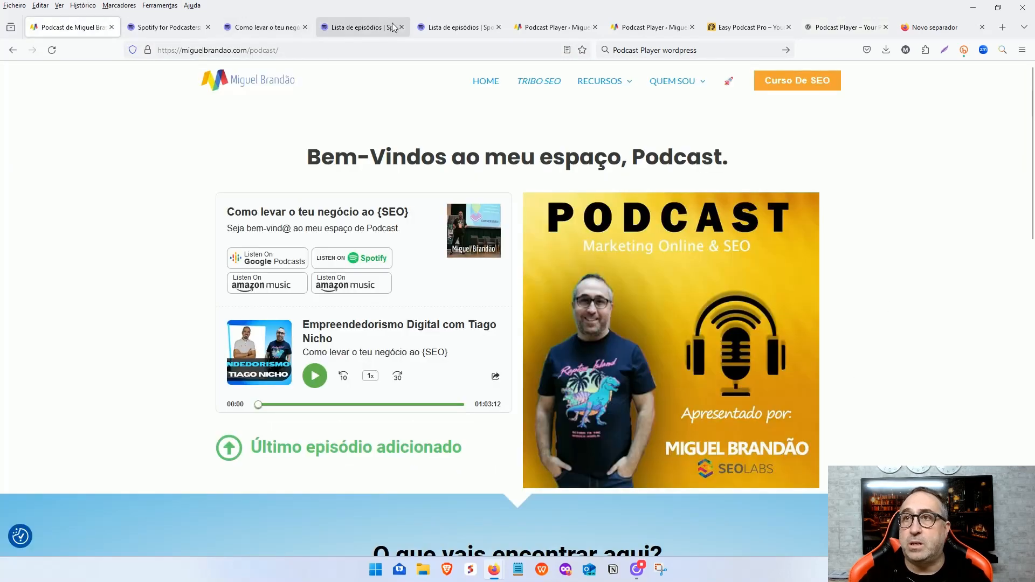
left_click(554, 24)
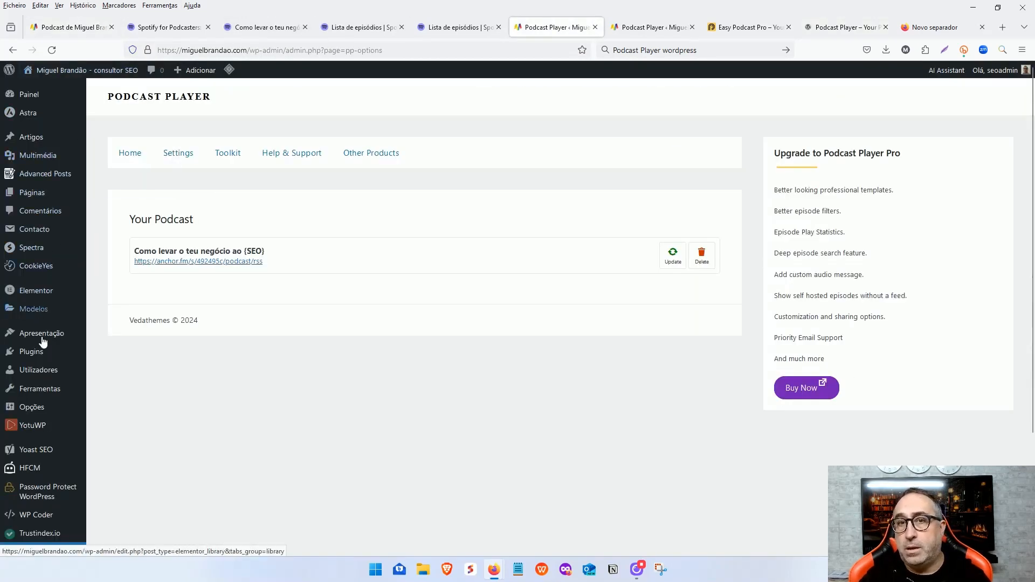
mouse_move(35, 357)
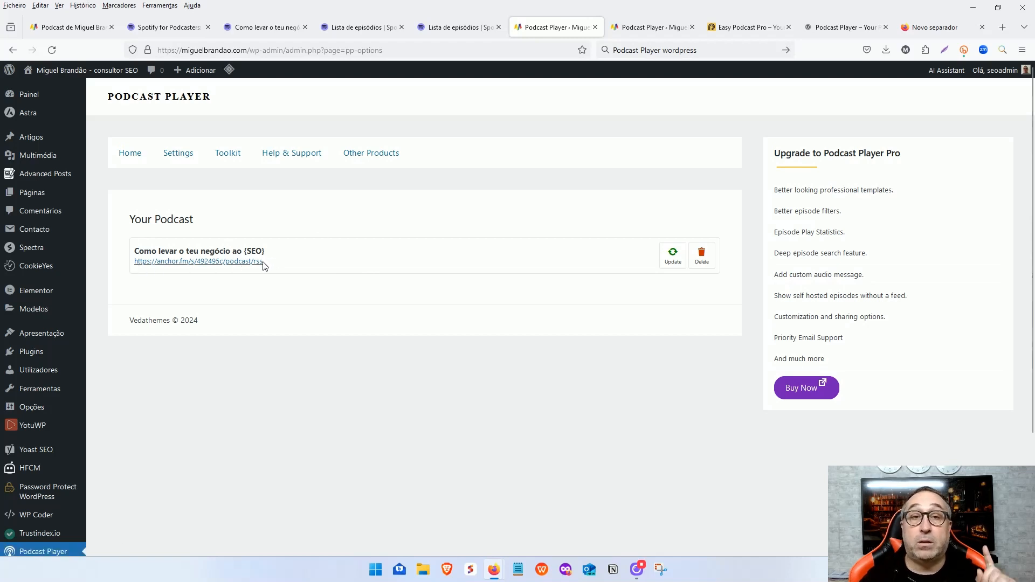
Open Disponibilidade do podcast in Spotify for Podcasters and point out the Feed RSS address under Distribuição RSS
left_click(461, 26)
scroll(341, 239, "up", 4)
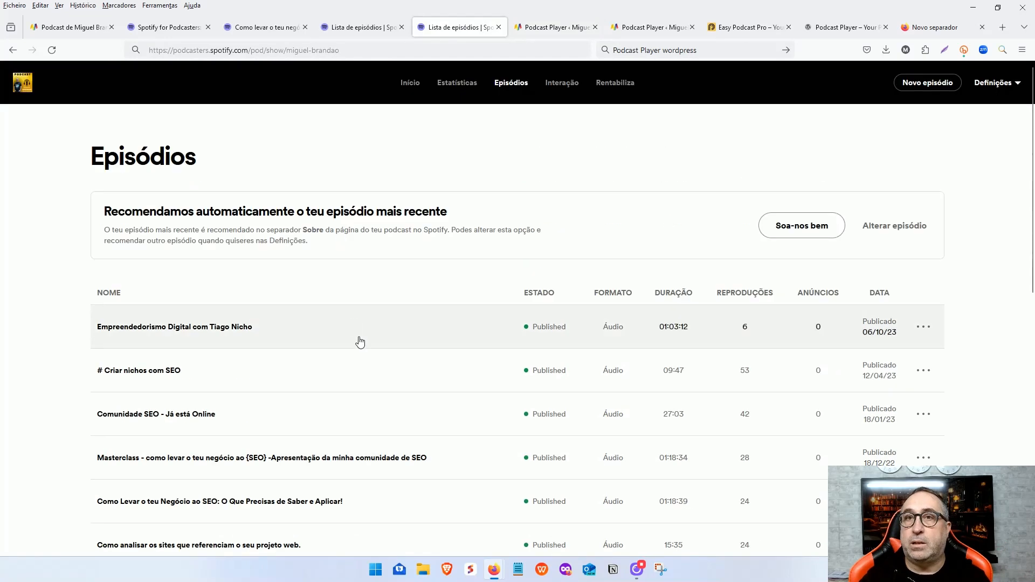
left_click(1018, 84)
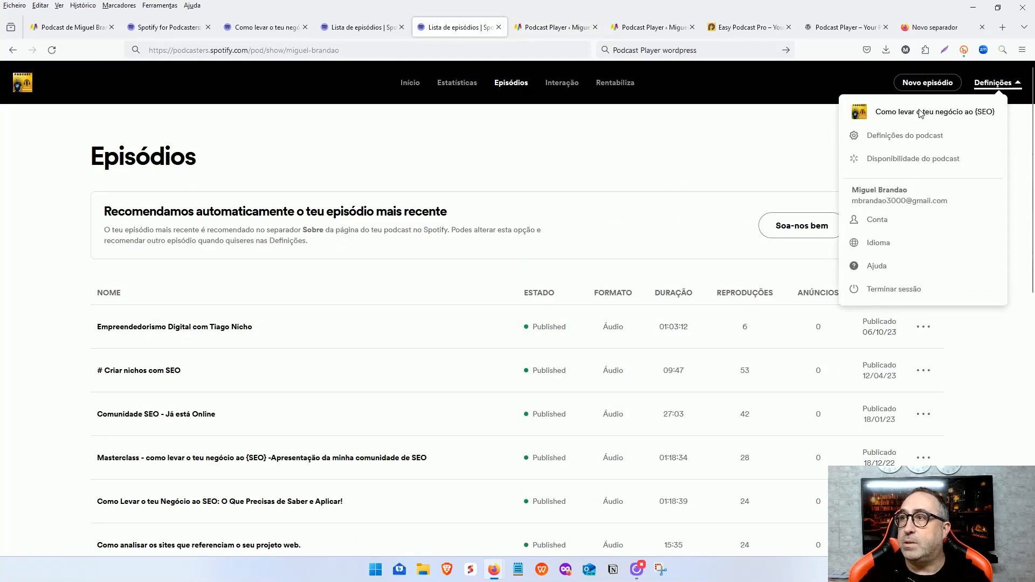
left_click(889, 160)
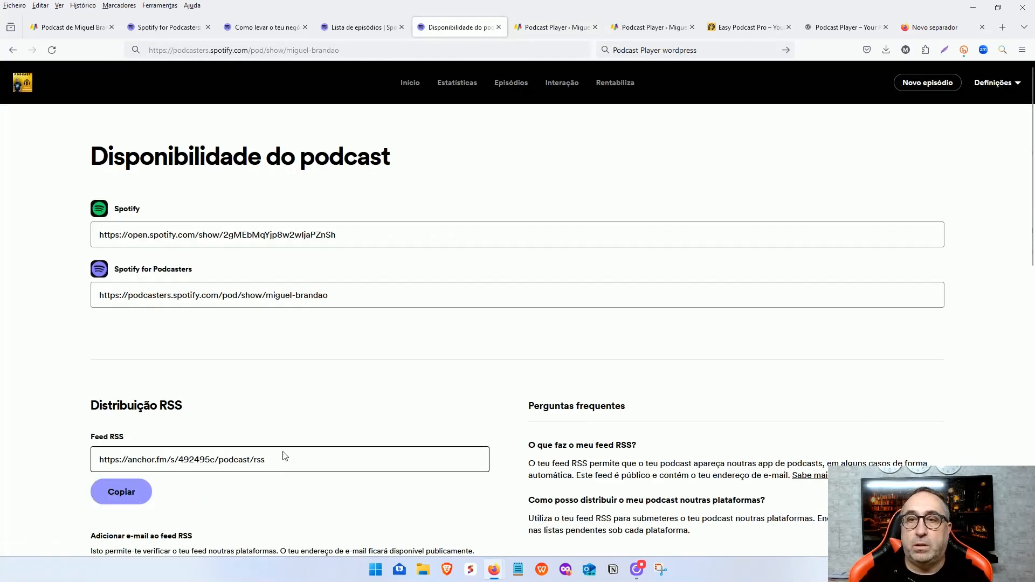
left_click_drag(272, 458, 189, 459)
left_click(291, 452)
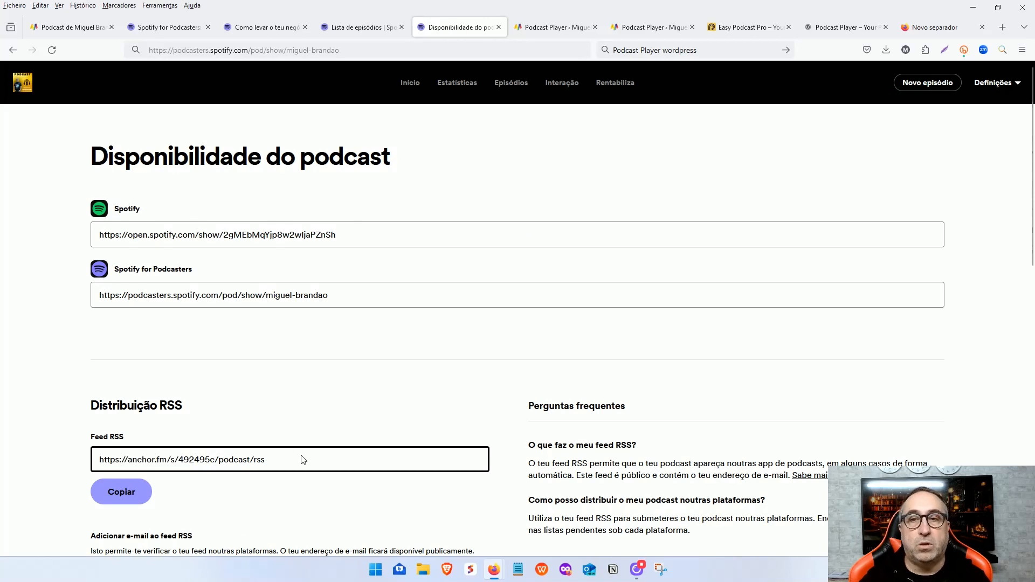
double_click(302, 456)
left_click(287, 462)
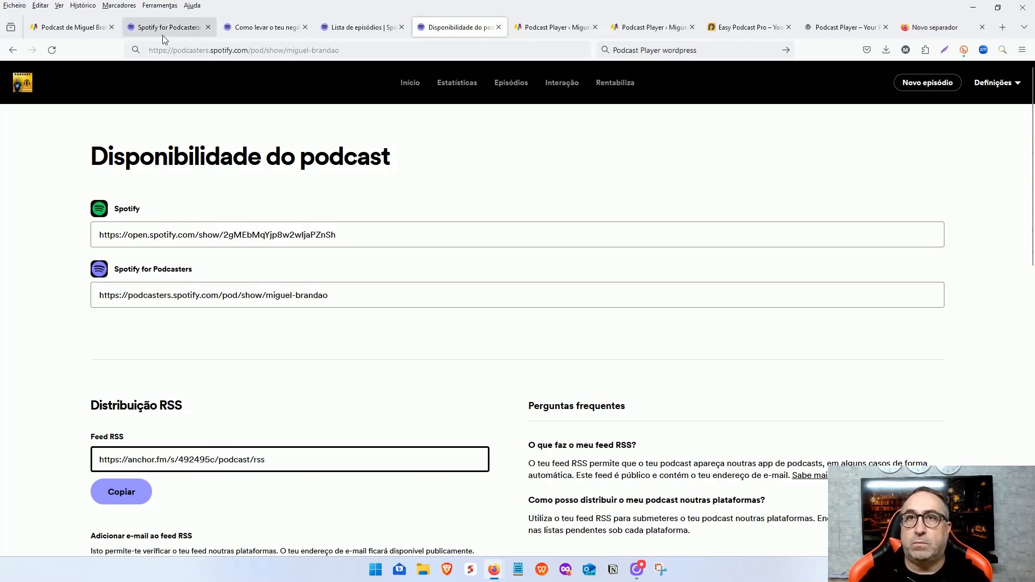
Check the feed listed in Podcast Player, and review the latest-episode player on the website's podcast page
left_click(539, 31)
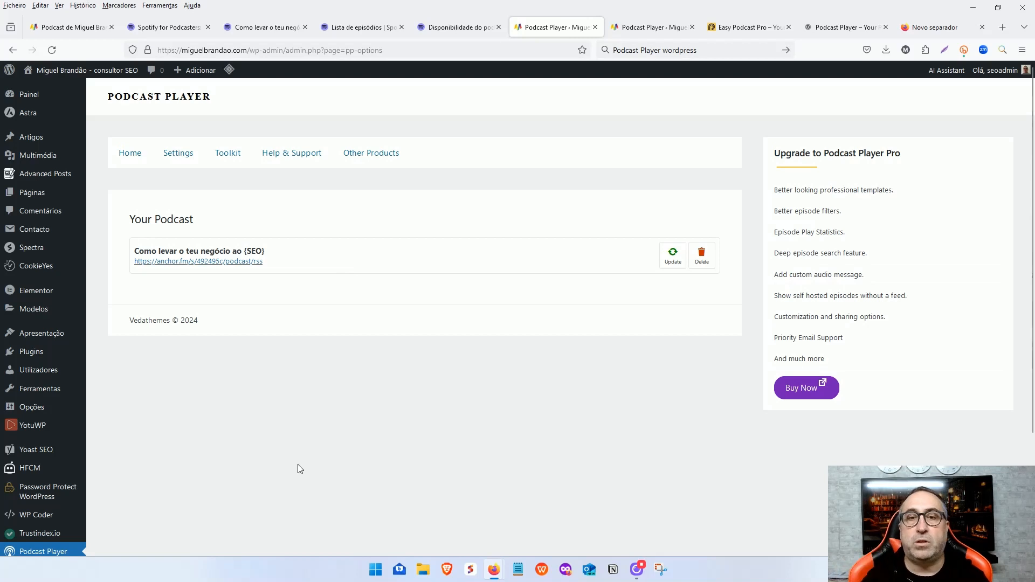
left_click(649, 26)
left_click(70, 27)
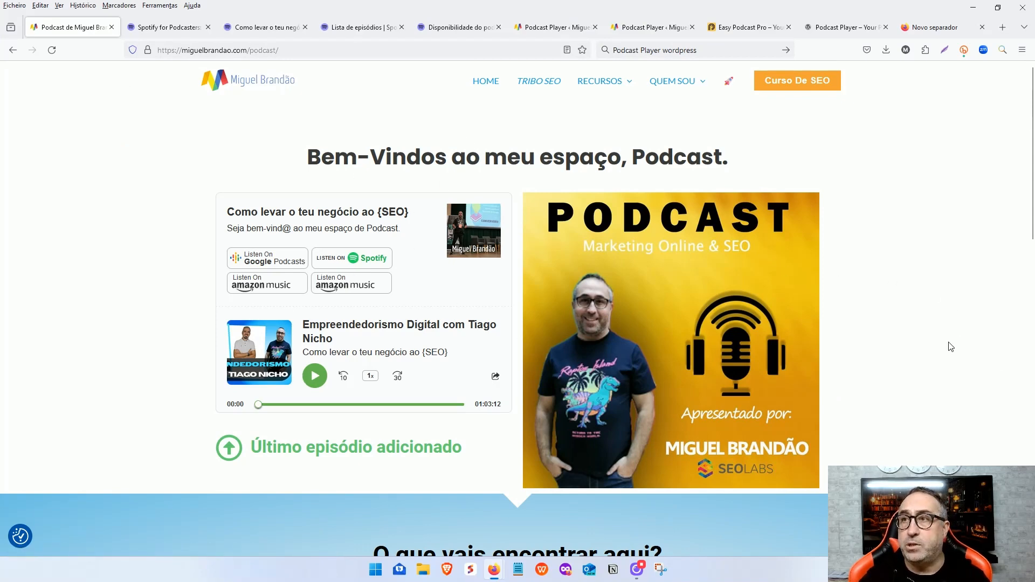
scroll(637, 200, "down", 2)
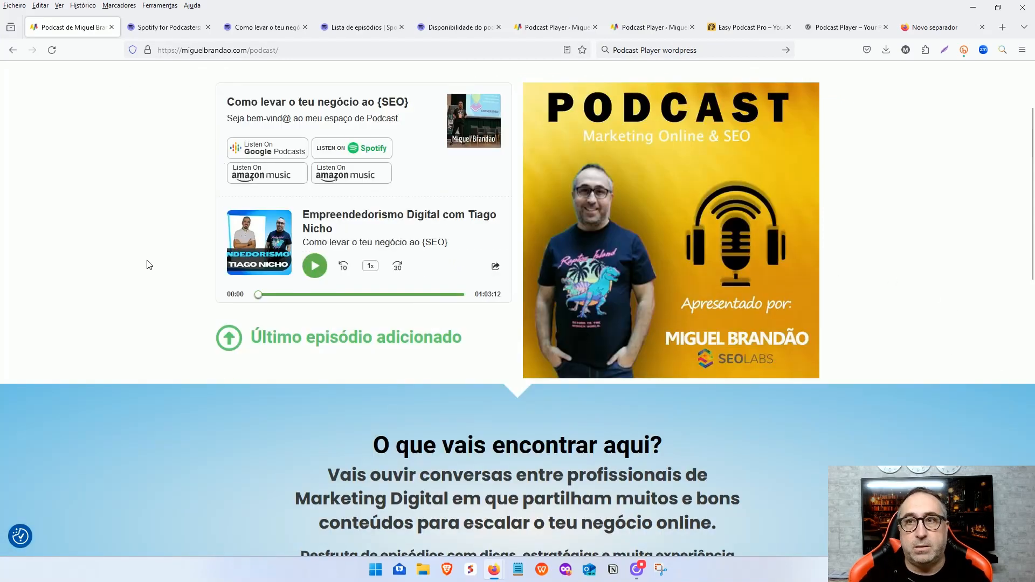
scroll(115, 290, "up", 1)
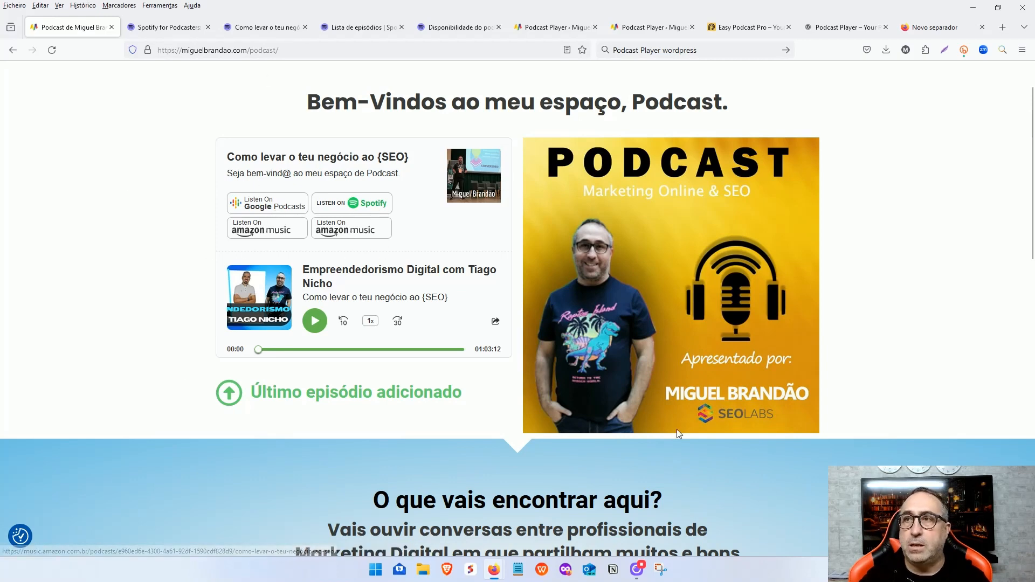
Highlight the O que vais encontrar aqui? text and part of the PARTICIPA no PODCAST heading, and look over the recent episodes
scroll(662, 350, "down", 4)
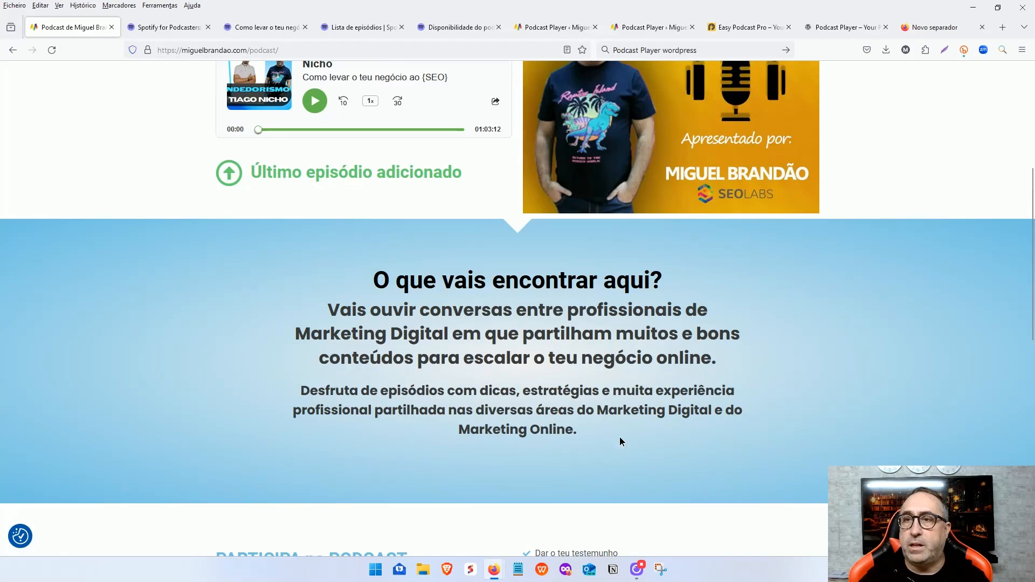
left_click_drag(621, 441, 410, 302)
scroll(410, 302, "down", 4)
scroll(226, 345, "down", 2)
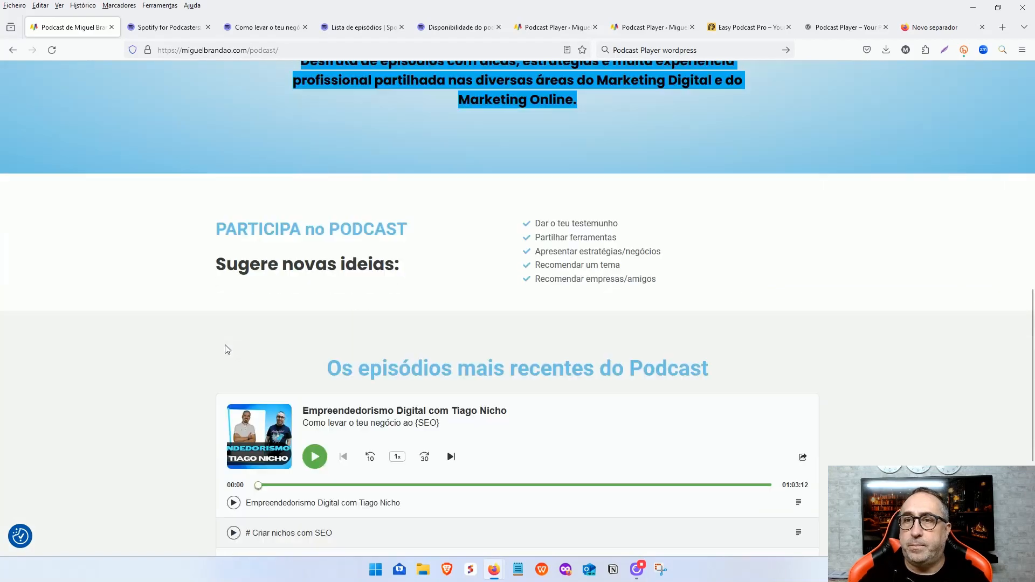
left_click_drag(435, 242, 302, 228)
scroll(849, 269, "down", 3)
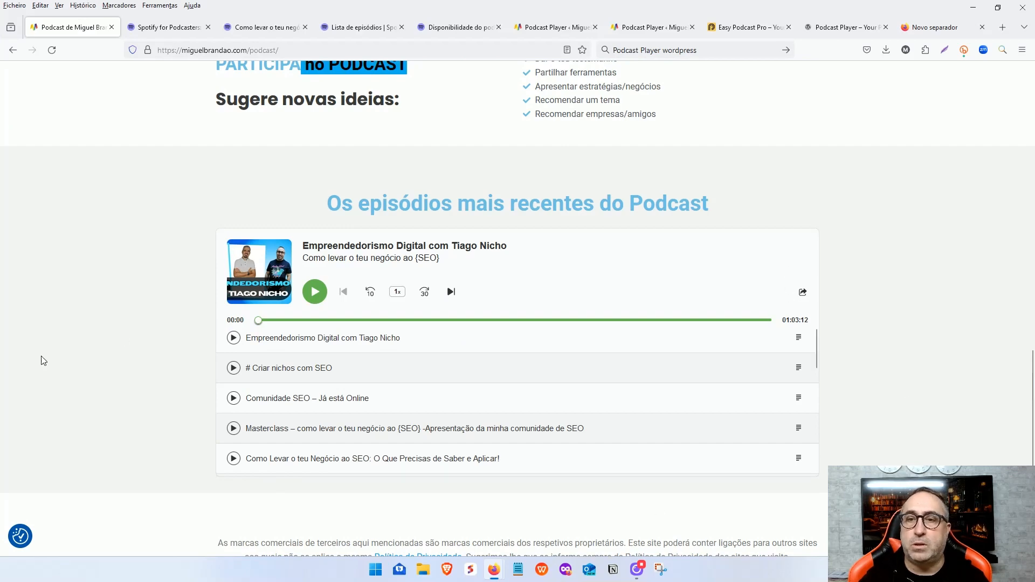
scroll(643, 220, "down", 2)
scroll(908, 200, "up", 15)
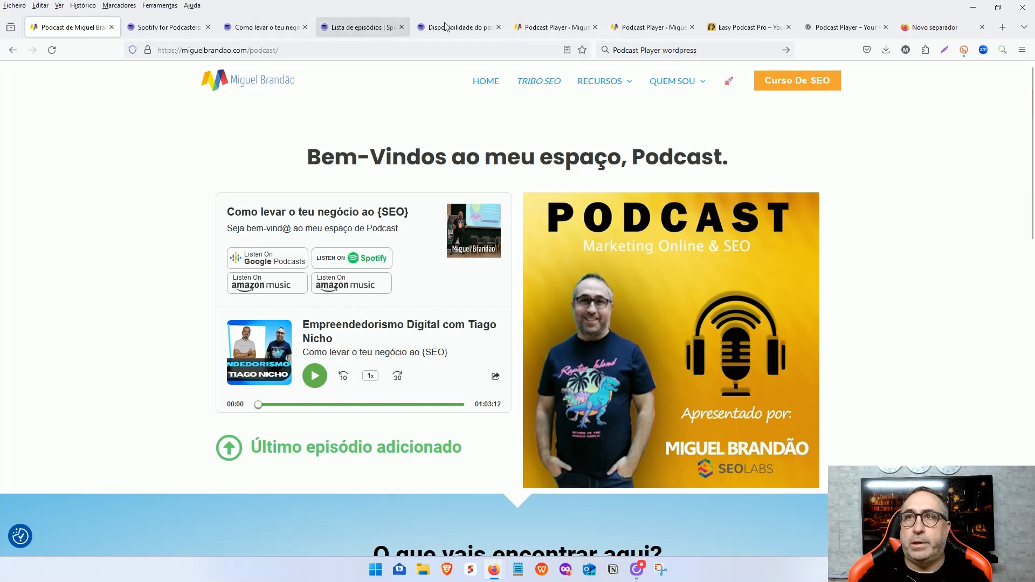
Find the Podcast page in the website's WordPress page list and open it for editing with Elementor
left_click(561, 26)
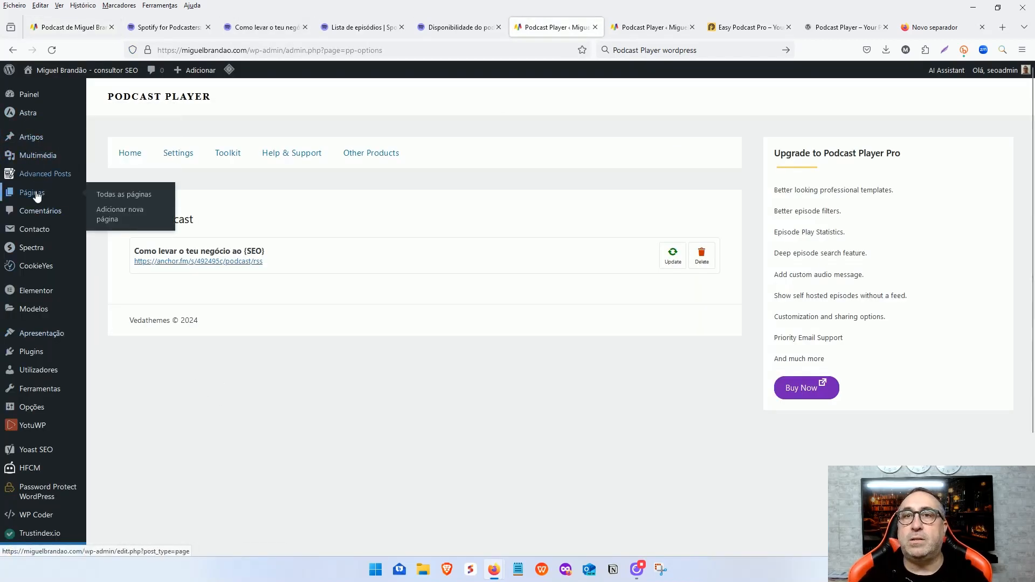
left_click(130, 195)
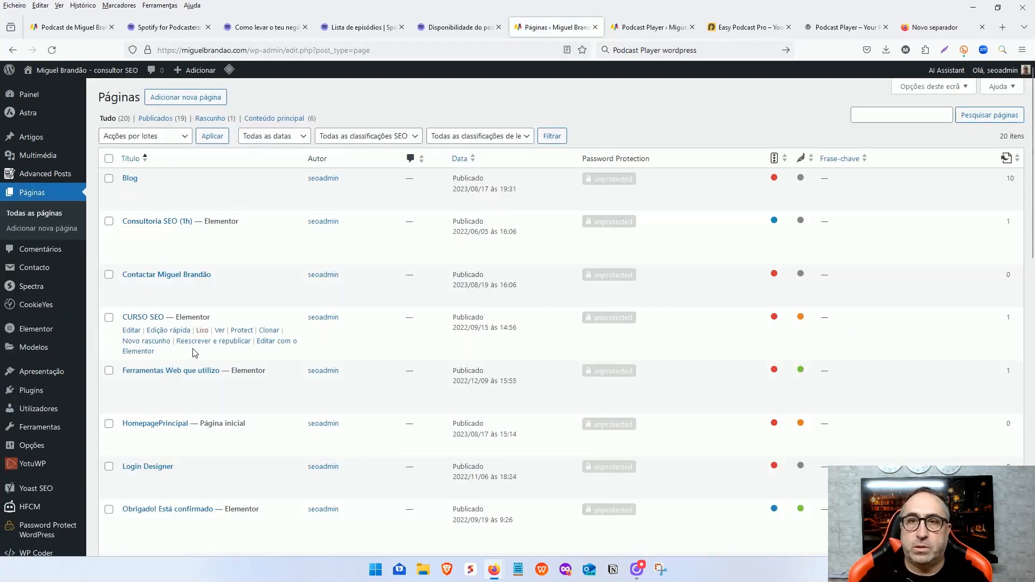
scroll(221, 377, "down", 2)
scroll(185, 415, "down", 2)
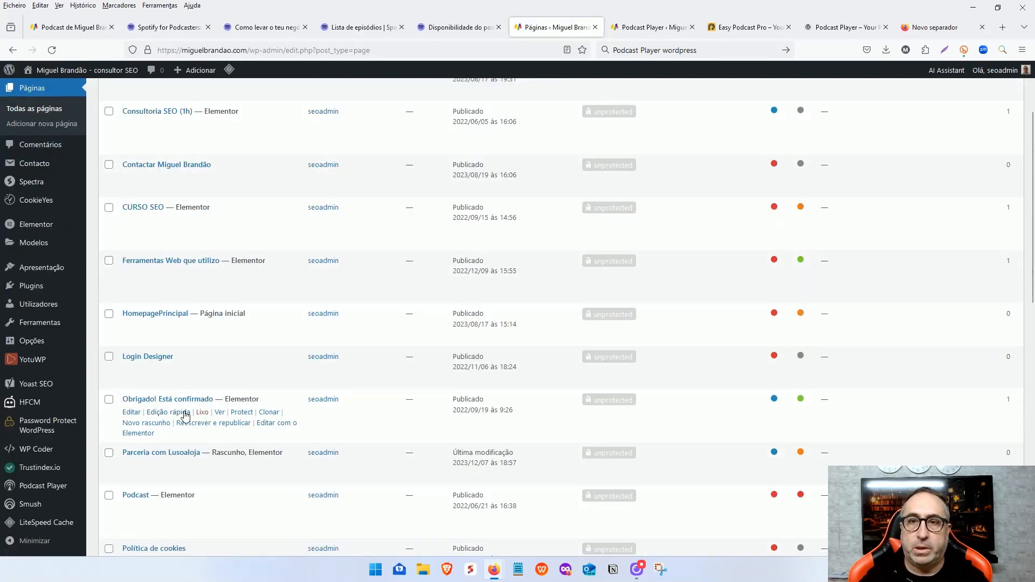
scroll(185, 415, "down", 2)
scroll(378, 350, "down", 1)
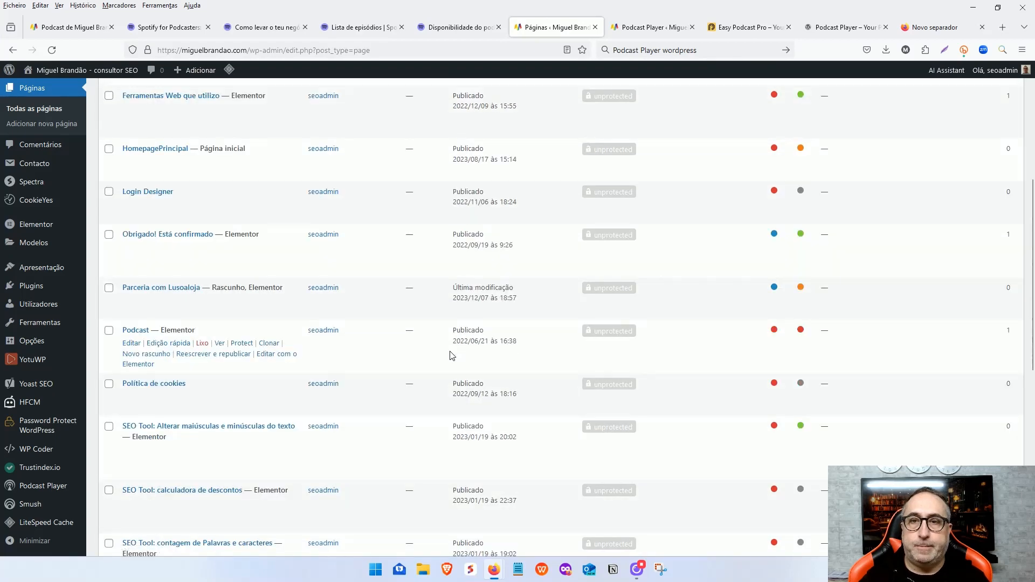
scroll(452, 356, "down", 2)
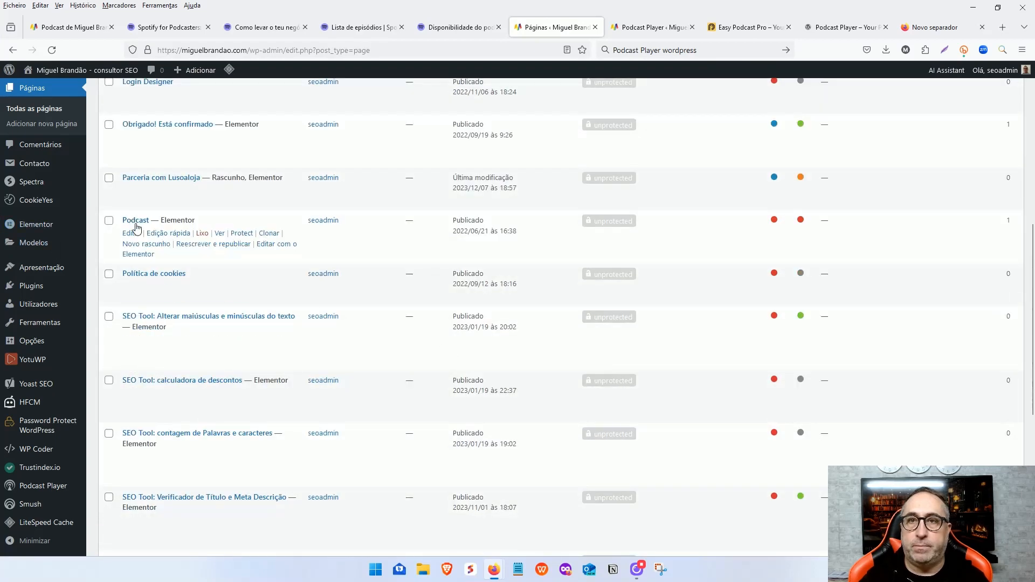
middle_click(139, 255)
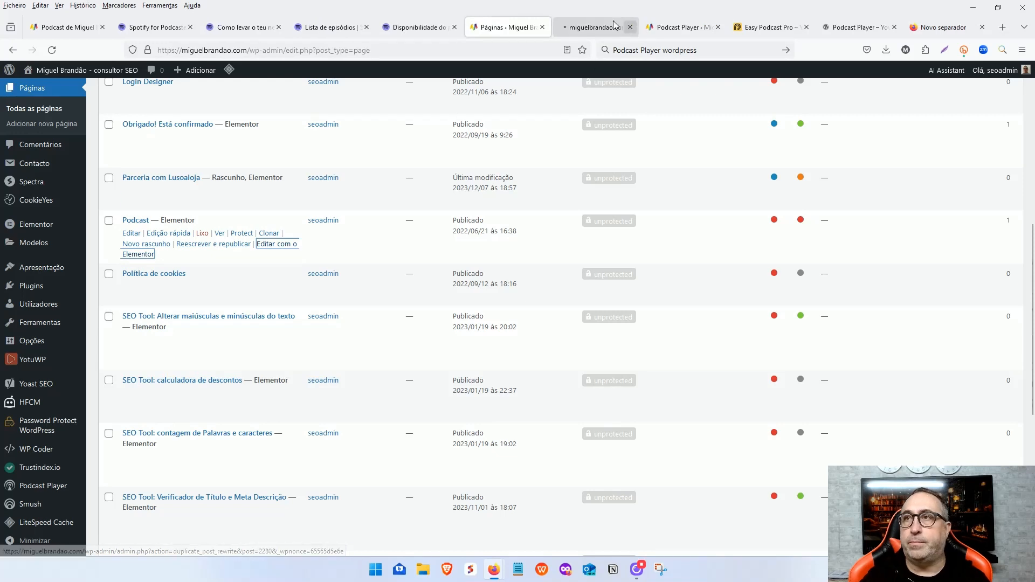
left_click(587, 31)
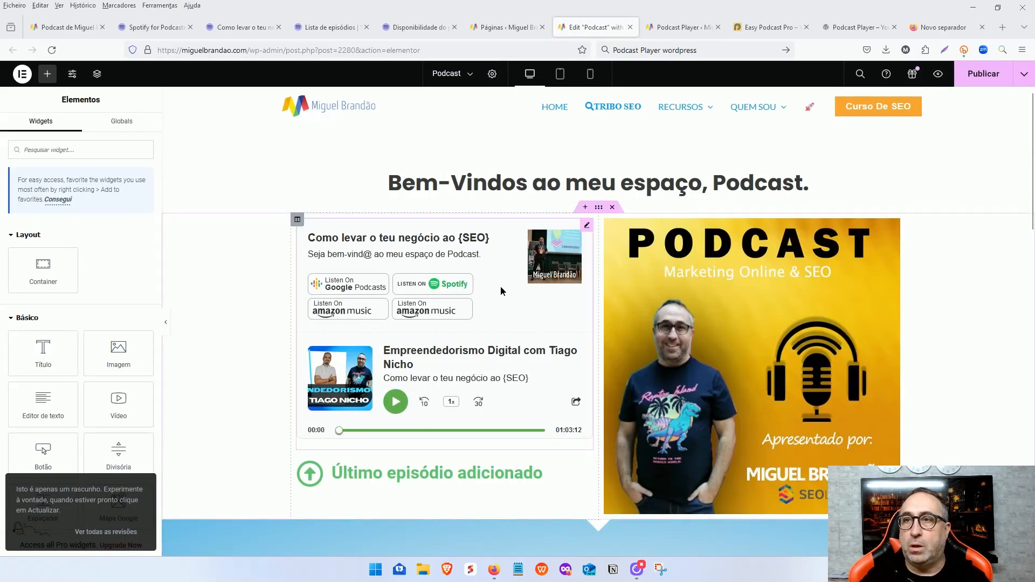
Open the latest-episode player's settings, expand Customize Podcast Content, and highlight the Brief Description text
left_click(501, 287)
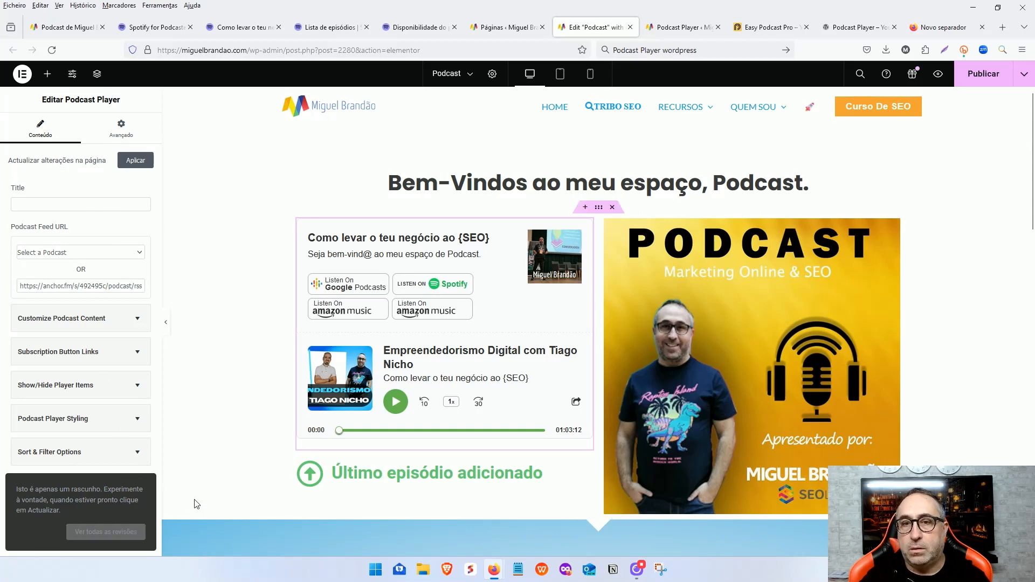
left_click(128, 320)
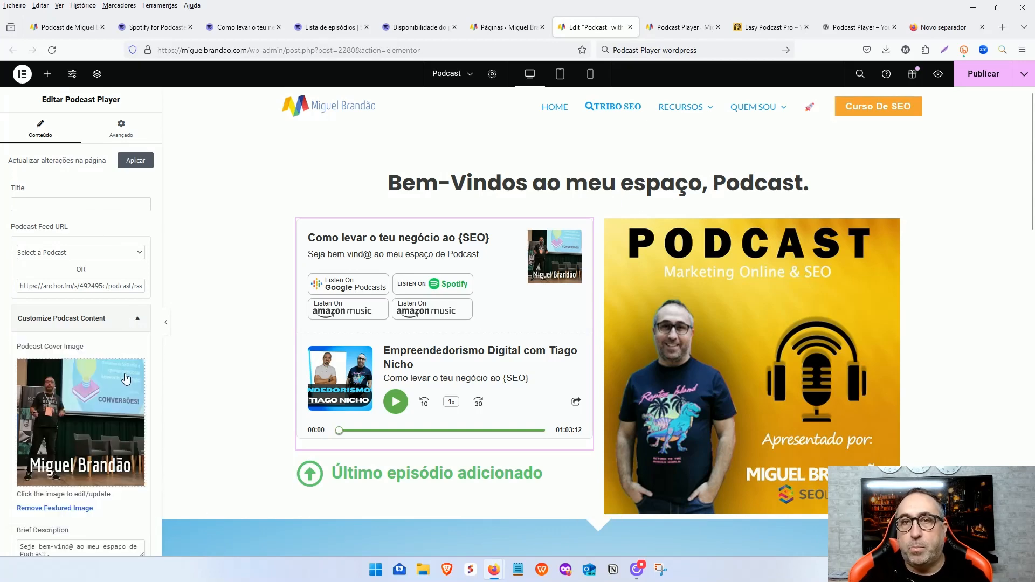
scroll(106, 398, "down", 2)
scroll(106, 398, "down", 4)
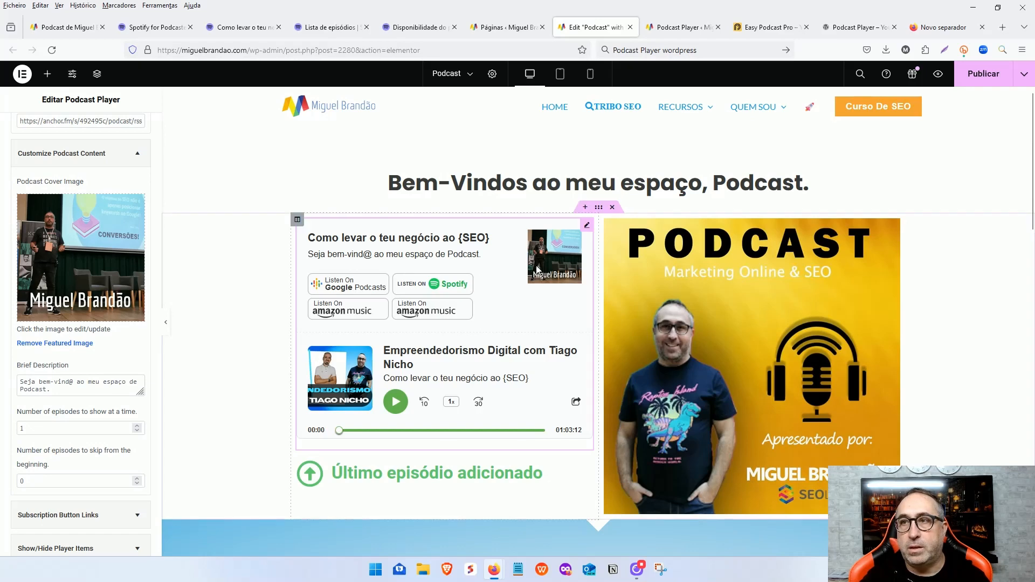
left_click_drag(31, 381, 82, 388)
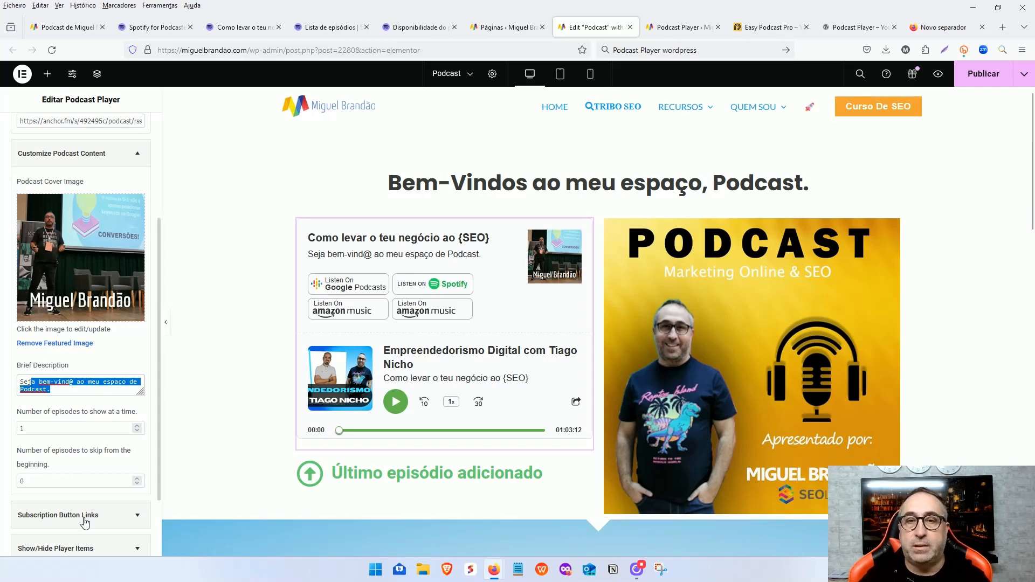
Clear the Castbox subscription link under the latest-episode player's Subscription Button Links, and publish the page
scroll(85, 501, "down", 2)
left_click(92, 430)
scroll(59, 421, "down", 3)
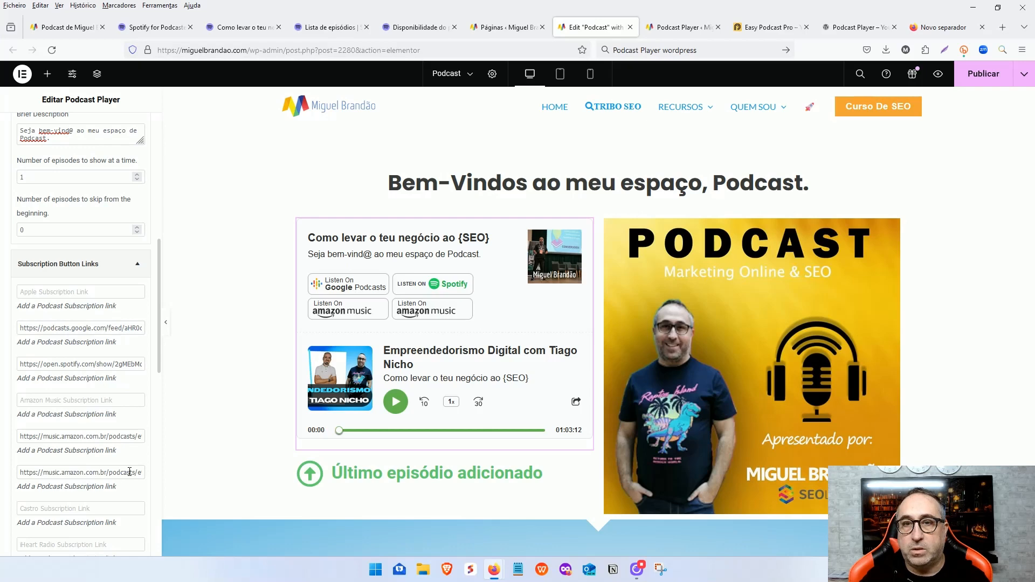
left_click_drag(21, 471, 285, 474)
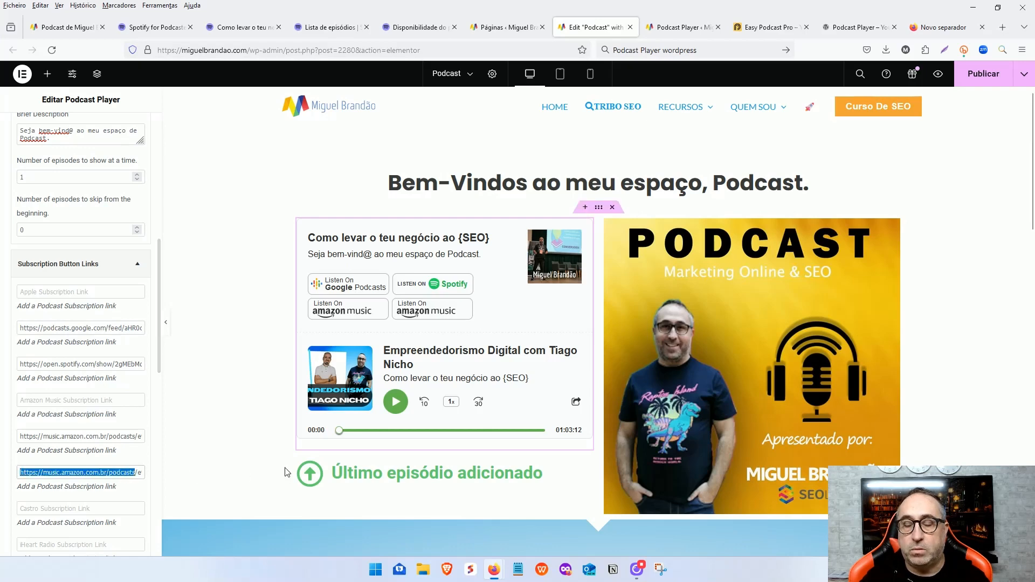
key("ctrl+v")
key("Delete")
key("Delete")
key("Delete")
key("Delete")
key("Delete")
key("Delete")
key("Delete")
key("Delete")
key("Delete")
key("Delete")
key("Delete")
key("Delete")
key("Delete")
key("Delete")
key("Delete")
key("Delete")
key("Delete")
key("Delete")
key("Delete")
key("Delete")
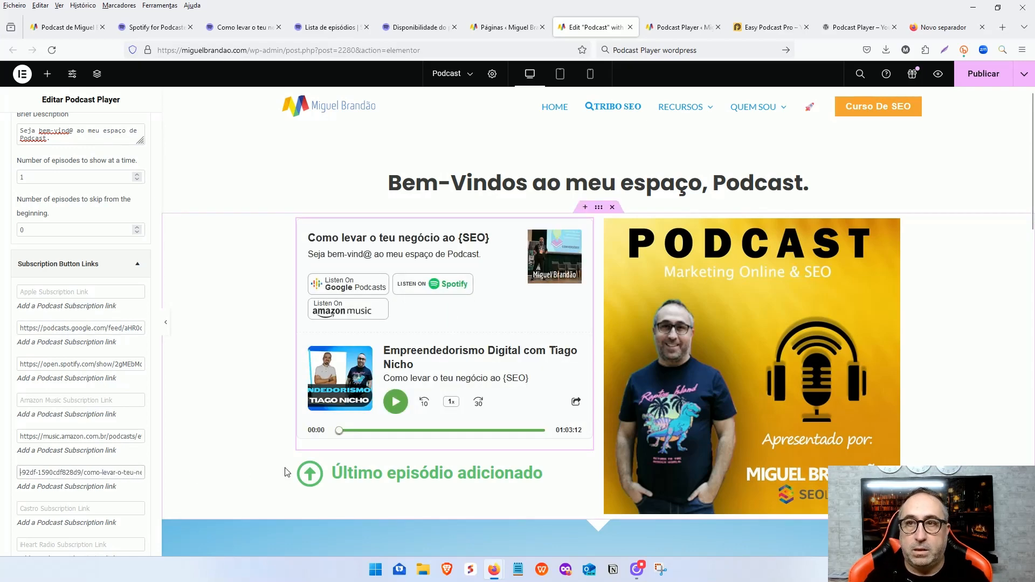
key("Delete")
key("Delete")
key("Delete")
key("Delete")
key("Delete")
key("Delete")
key("Delete")
key("Delete")
key("Delete")
key("Delete")
key("Delete")
key("Delete")
key("Delete")
key("Delete")
key("Delete")
key("Delete")
key("Delete")
key("Delete")
key("Delete")
key("Delete")
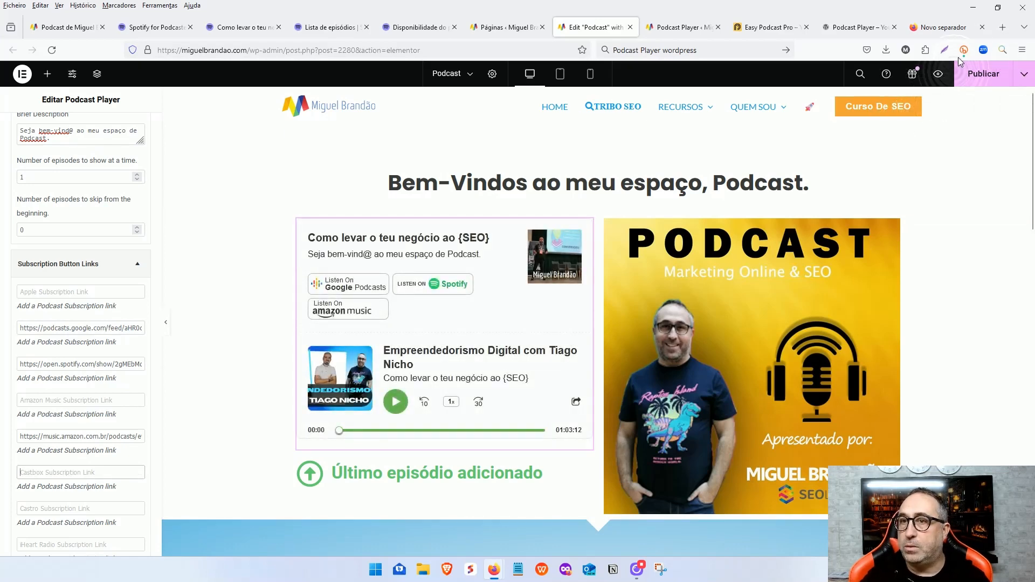
left_click(981, 74)
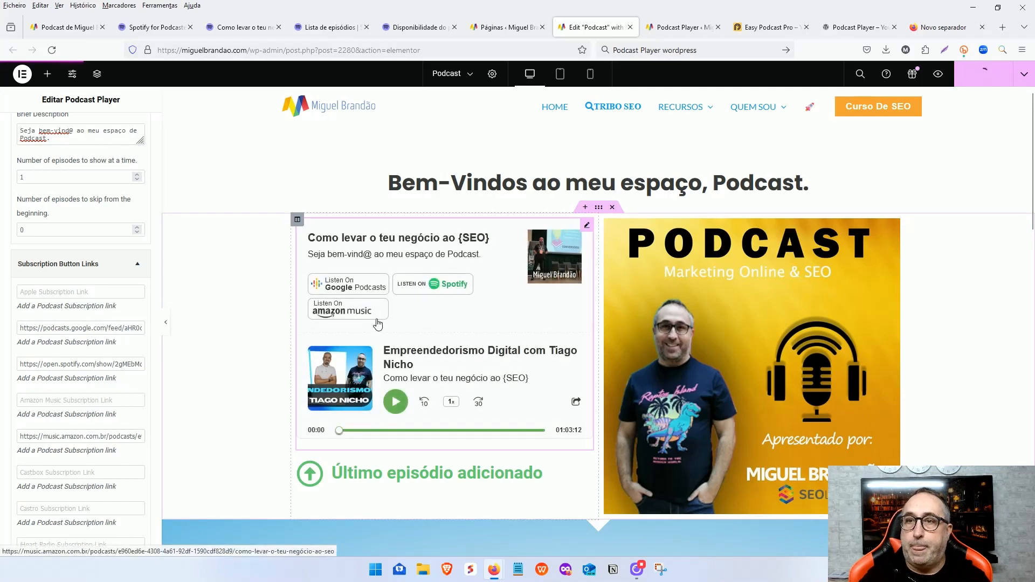
Open the settings of the player under Os episódios mais recentes do Podcast and examine its Customize Podcast Content and Subscription Button Links
scroll(457, 380, "down", 15)
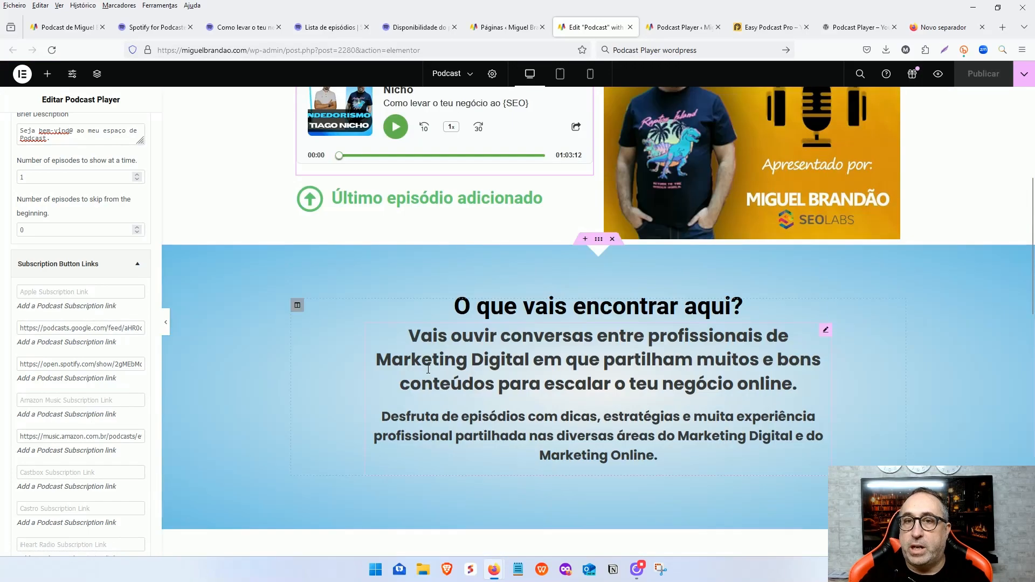
scroll(649, 320, "up", 5)
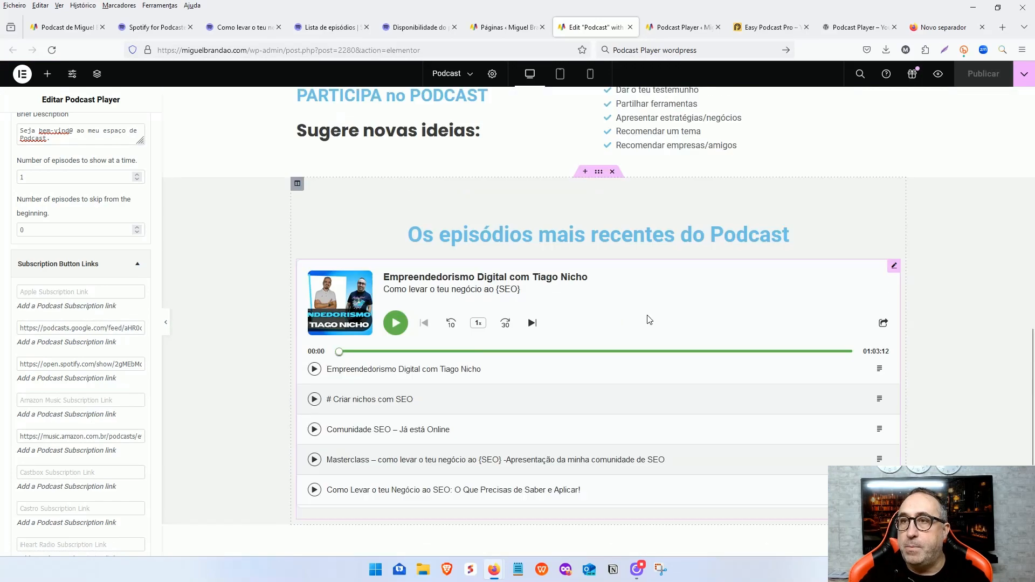
left_click(894, 266)
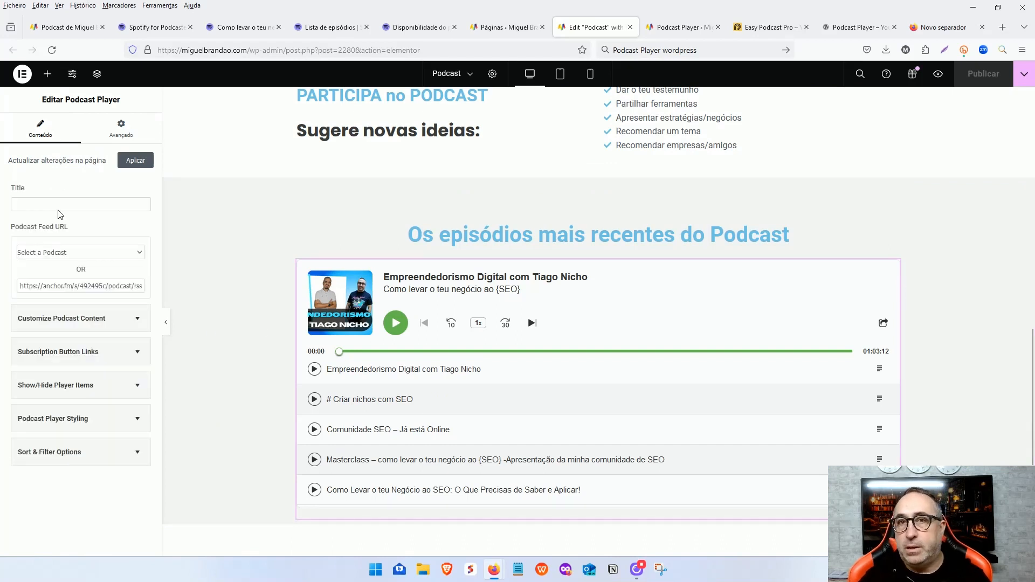
left_click(85, 326)
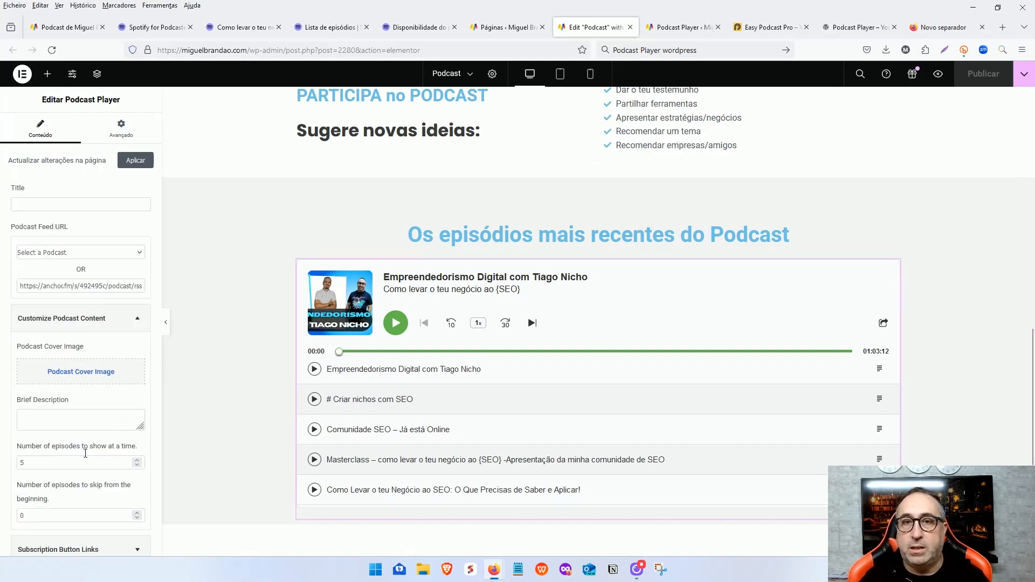
scroll(85, 454, "down", 2)
left_click(90, 438)
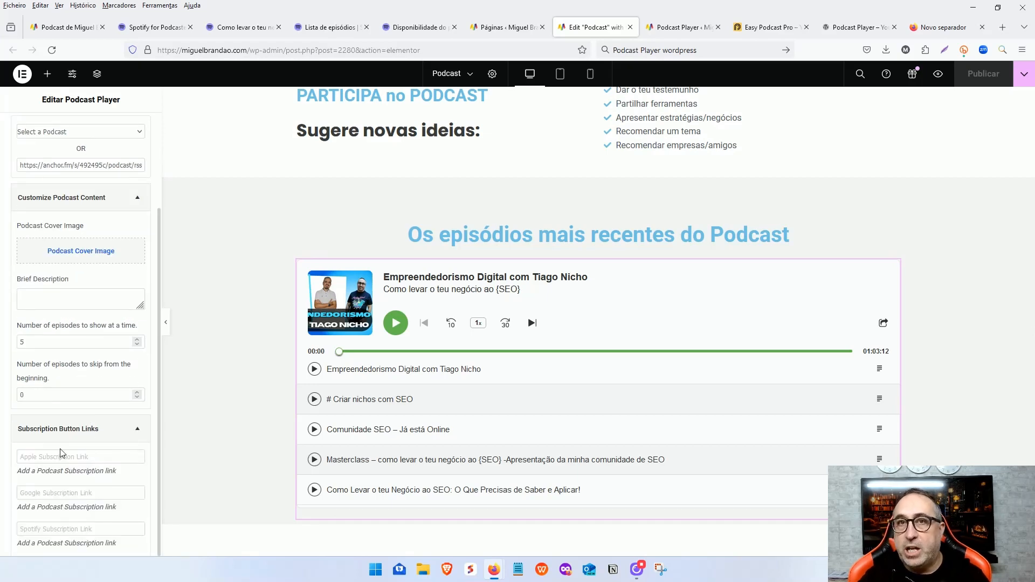
Revisit the website's live podcast page, and return from the WordPress page list to the Podcast Player admin page
left_click(65, 27)
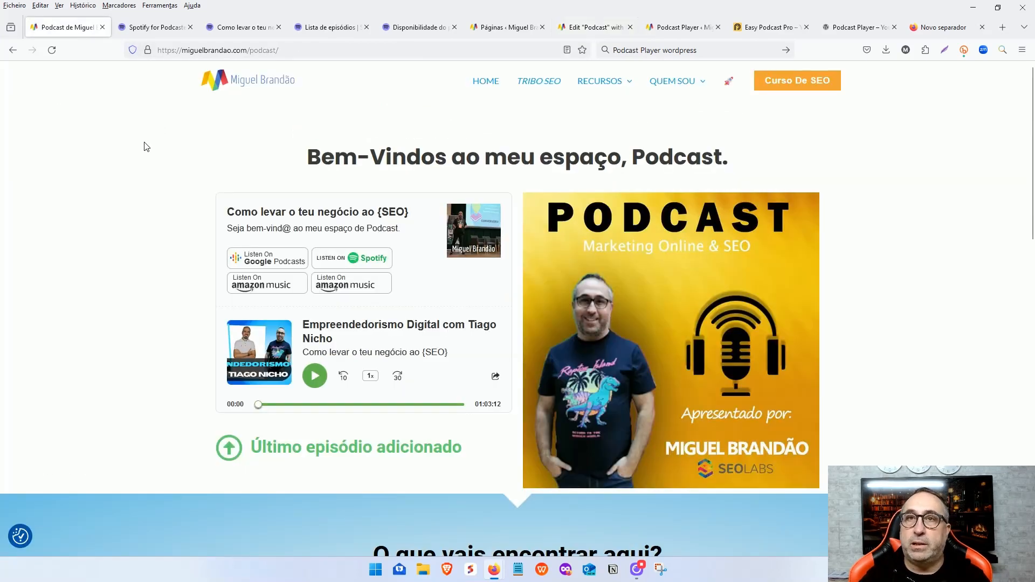
left_click(504, 27)
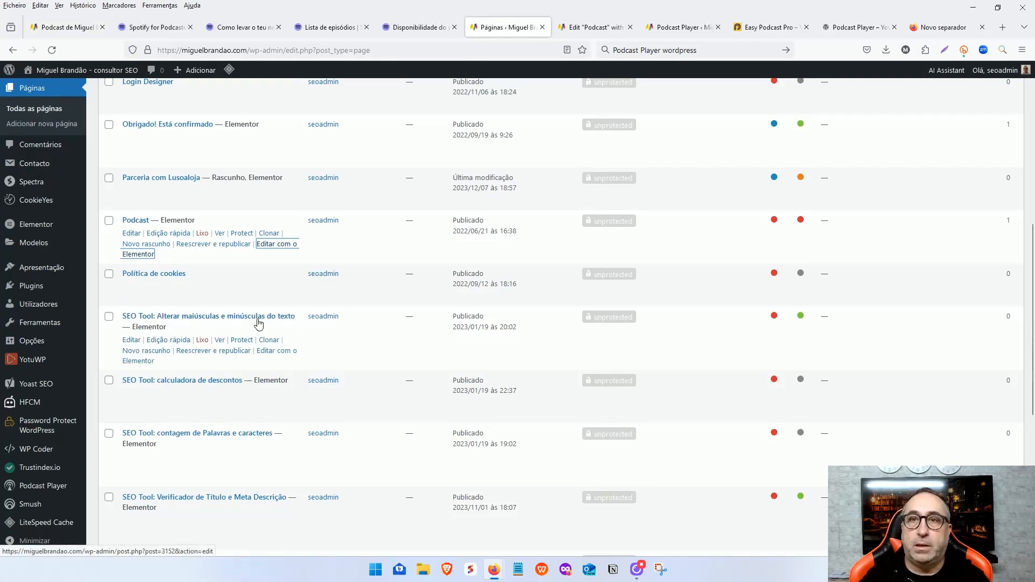
scroll(43, 507, "down", 4)
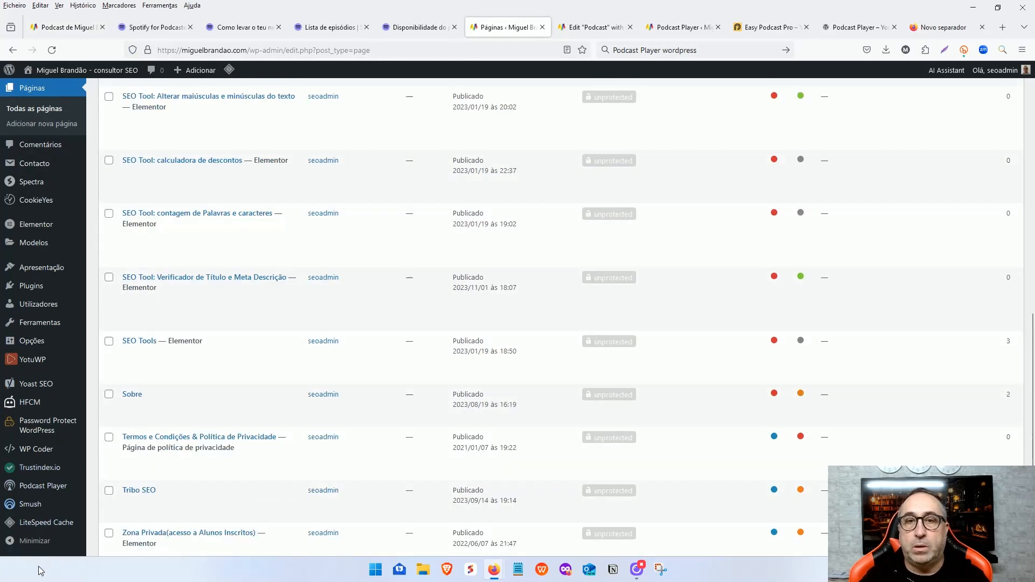
mouse_move(44, 488)
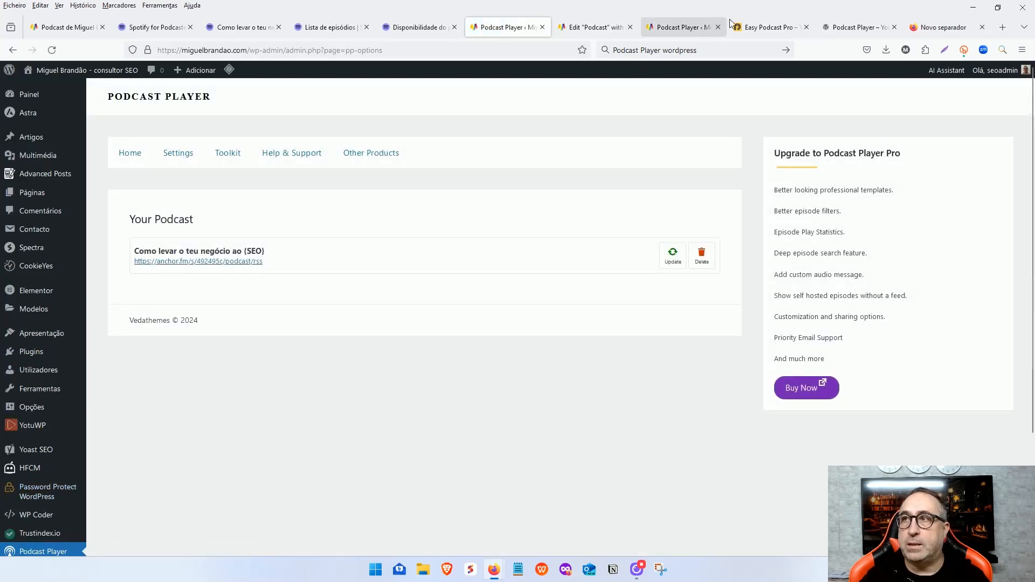
Show the Easy Podcast Pro site and the Podcast Player plugin page on WordPress.org, and return to the plugin's admin page
left_click(756, 25)
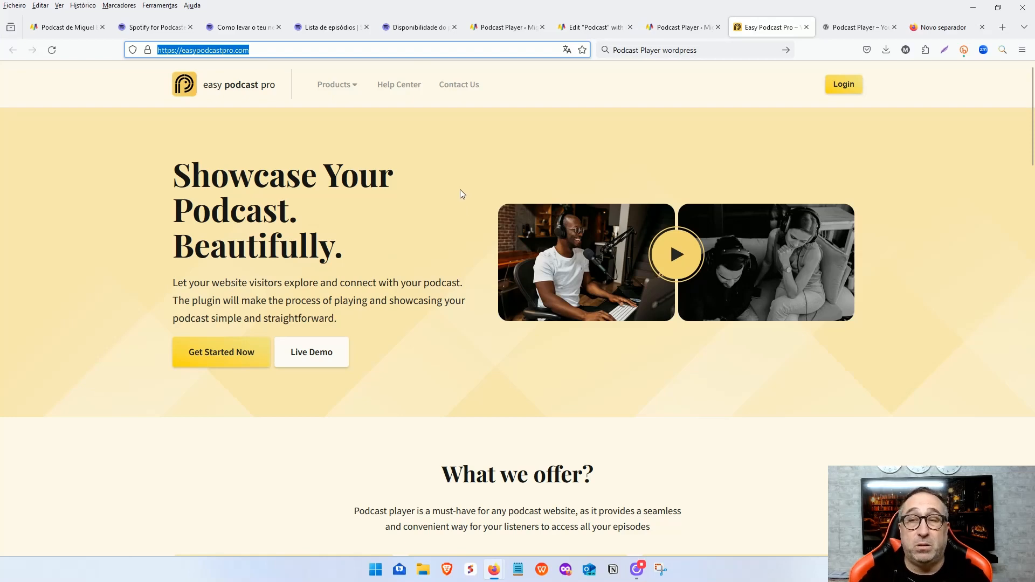
left_click(859, 27)
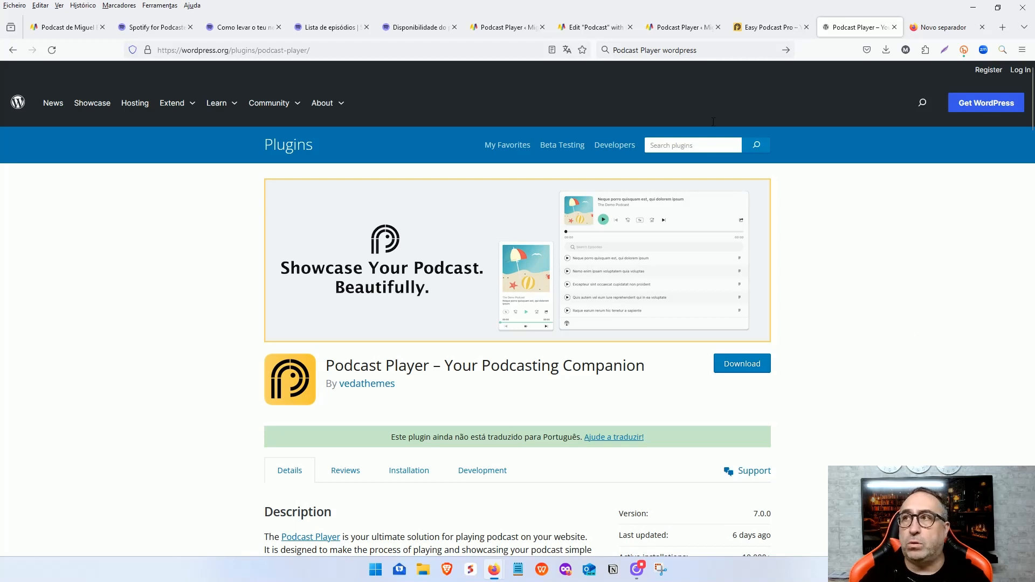
left_click(689, 28)
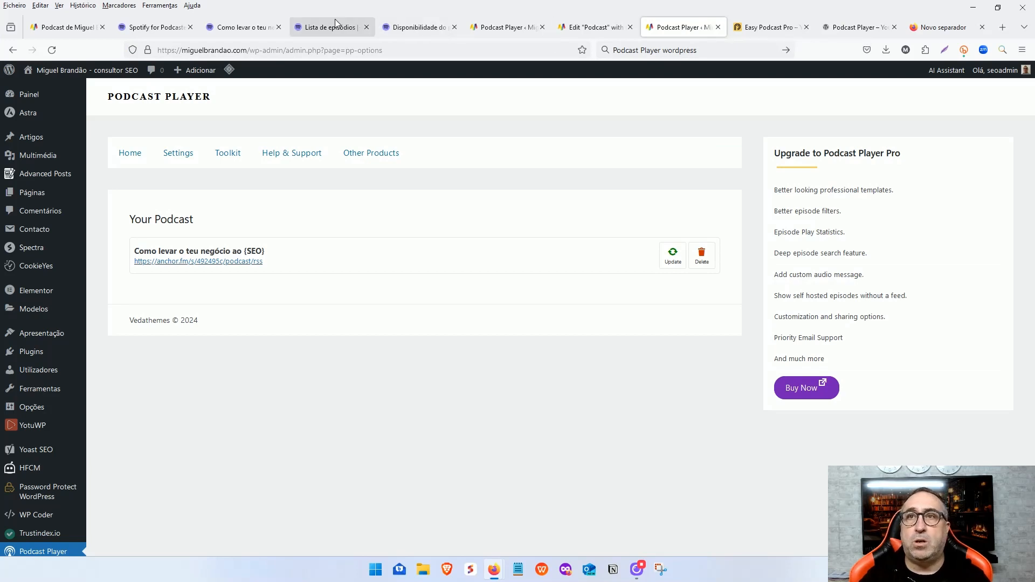
Switch to the Spotify for Podcasters dashboard, point out its web address, and open the new-episode upload page
left_click(155, 27)
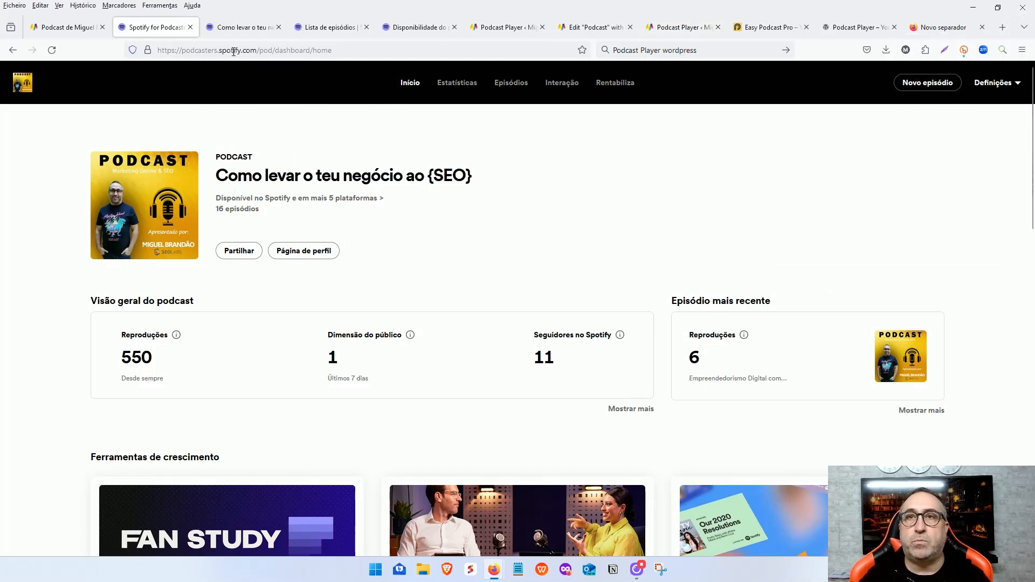
left_click_drag(167, 50, 246, 50)
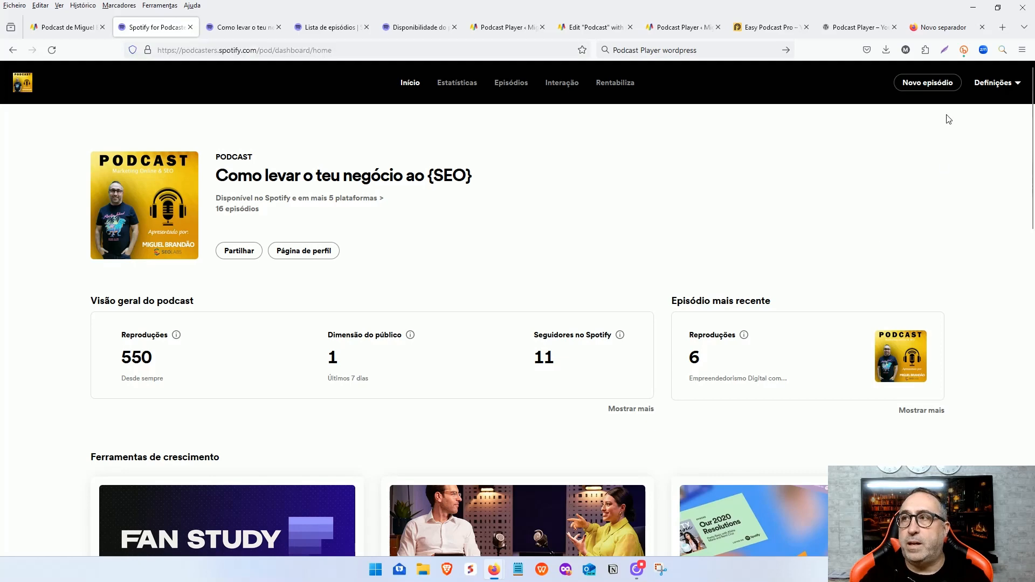
left_click(930, 85)
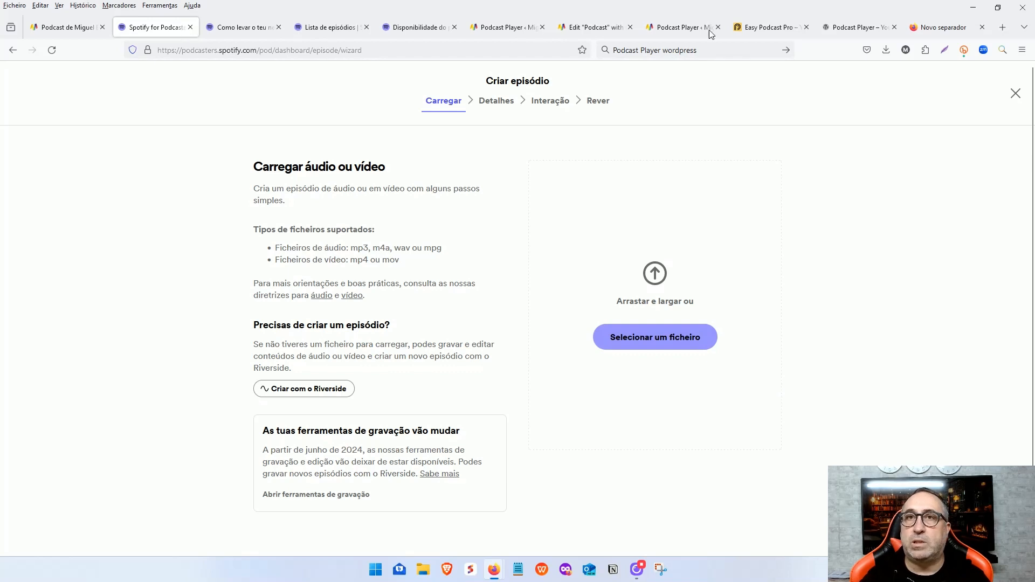
Revisit the Podcast Player admin and episode upload pages, and show the podcast's public Spotify profile before switching to the blank browser tab
left_click(507, 27)
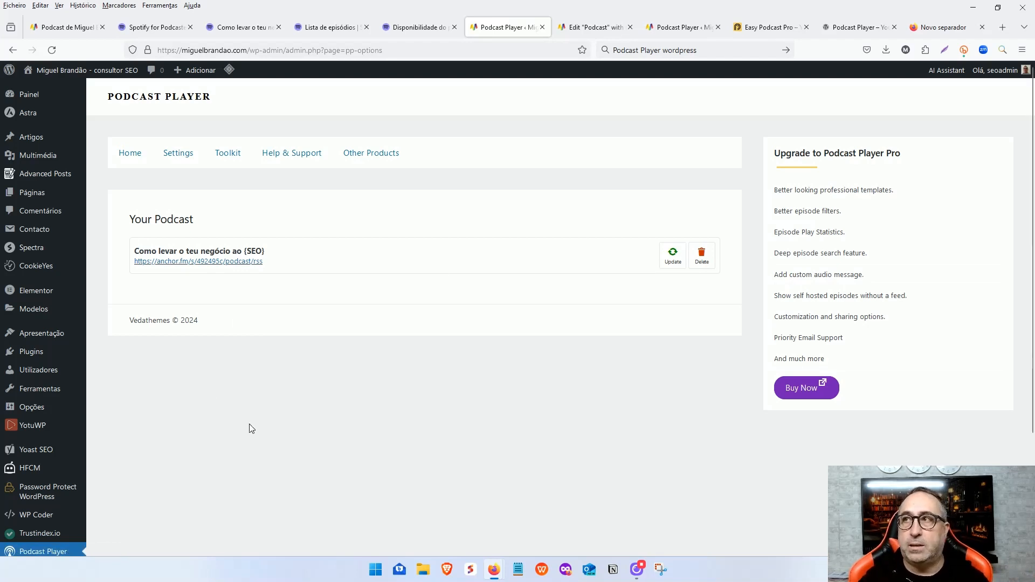
left_click(141, 27)
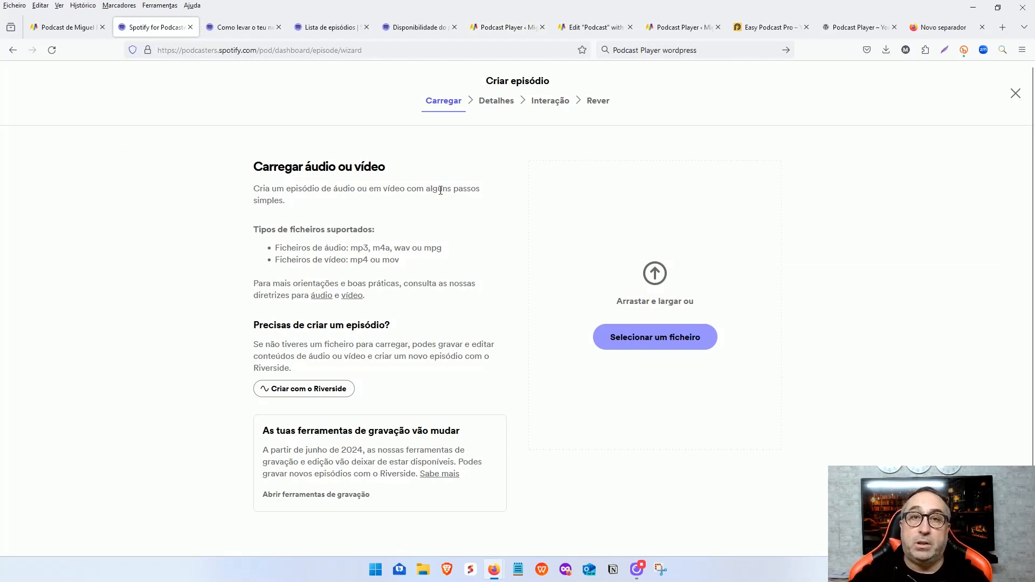
left_click(215, 22)
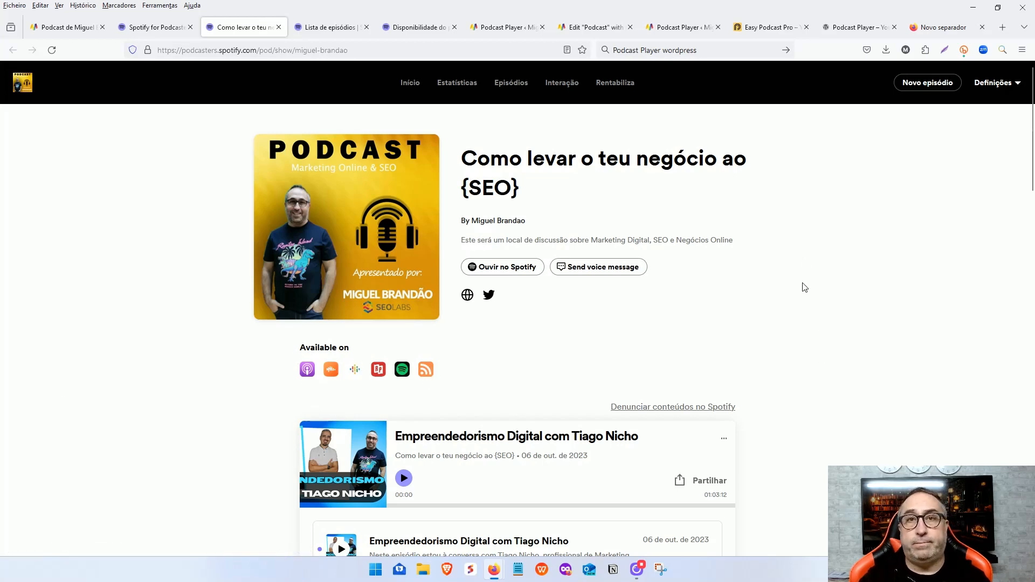
left_click(959, 27)
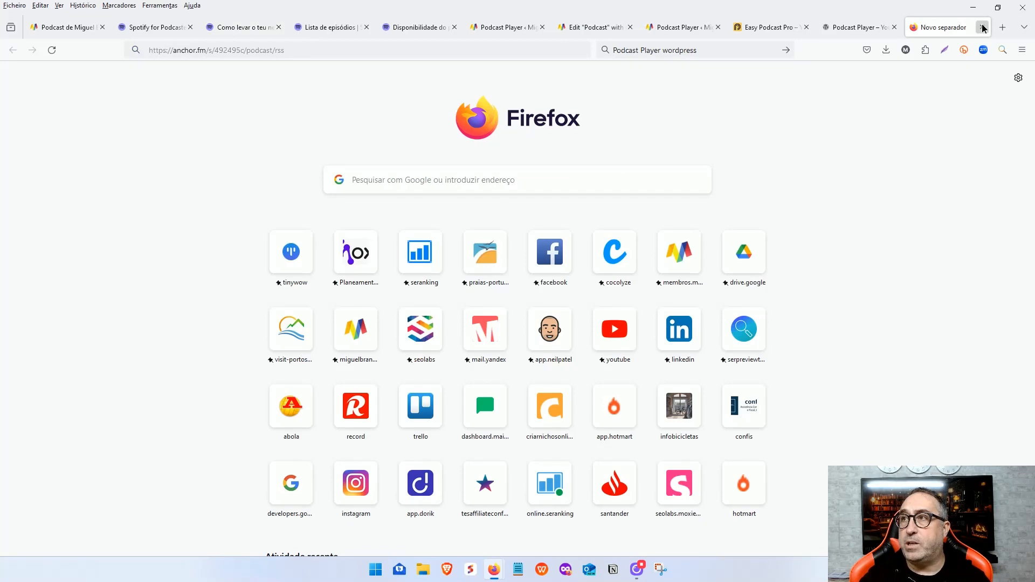
Close the blank, WordPress.org plugin, Easy Podcast Pro, episode list and podcast availability browser tabs
left_click(983, 27)
left_click(982, 27)
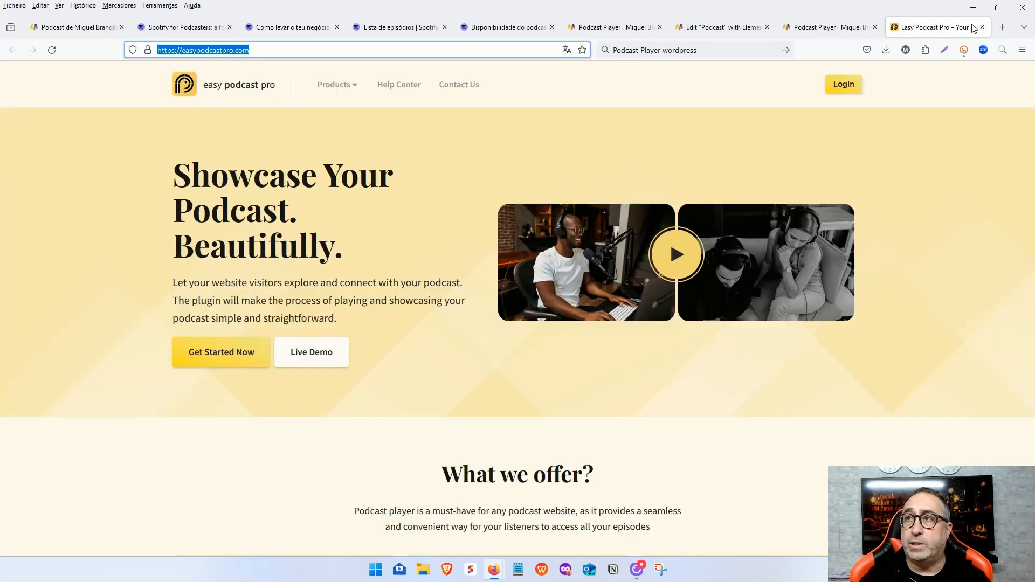
left_click(983, 27)
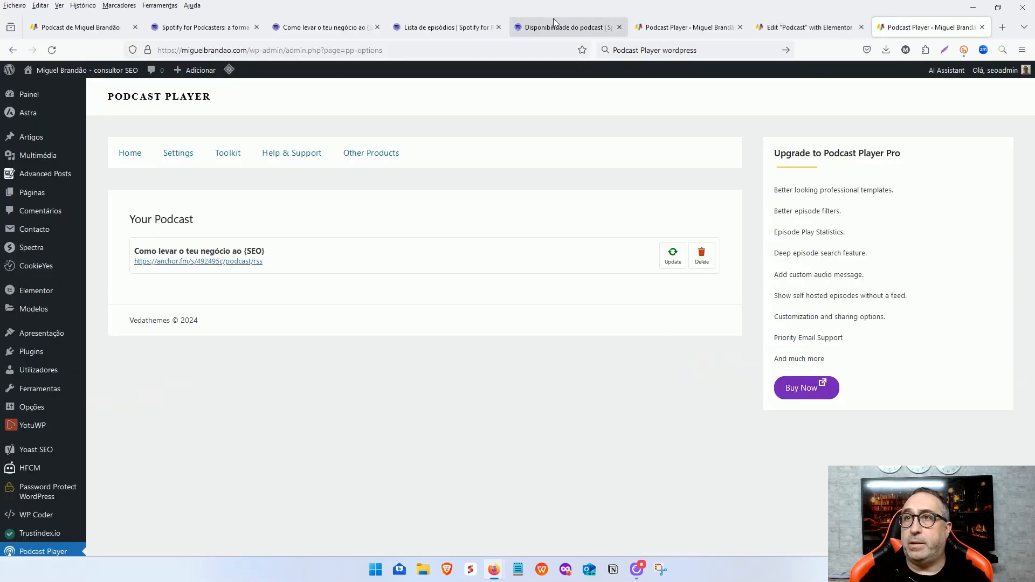
left_click(430, 30)
left_click(499, 27)
left_click(499, 27)
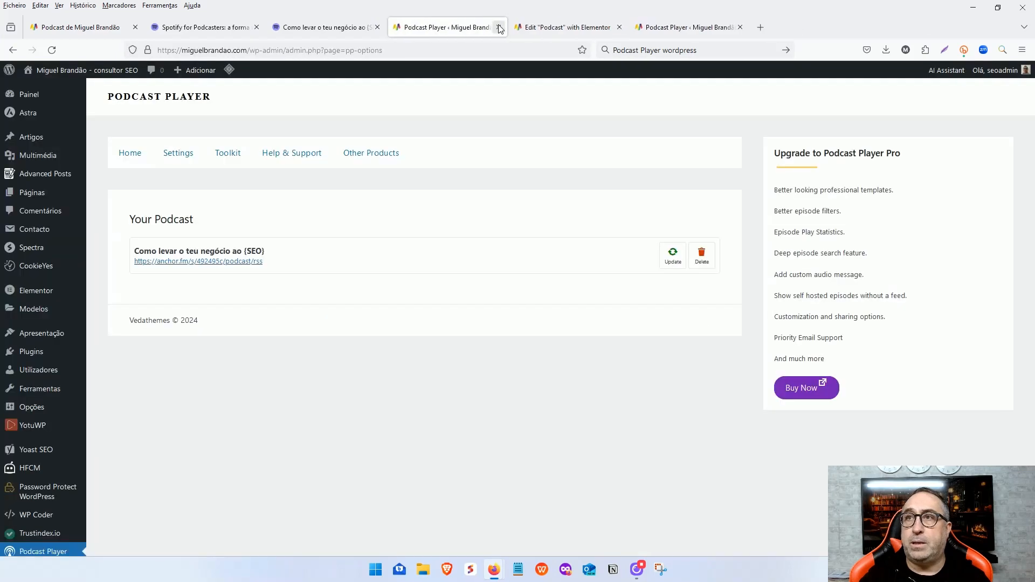
Review the website's live podcast page, from the latest-episode player down to the list of most recent episodes
left_click(81, 27)
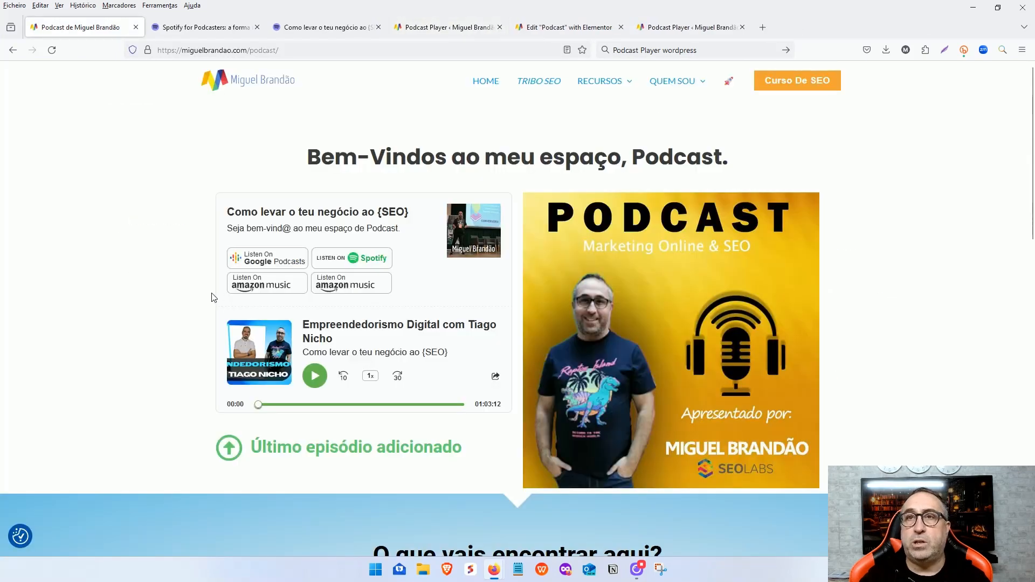
scroll(212, 293, "down", 4)
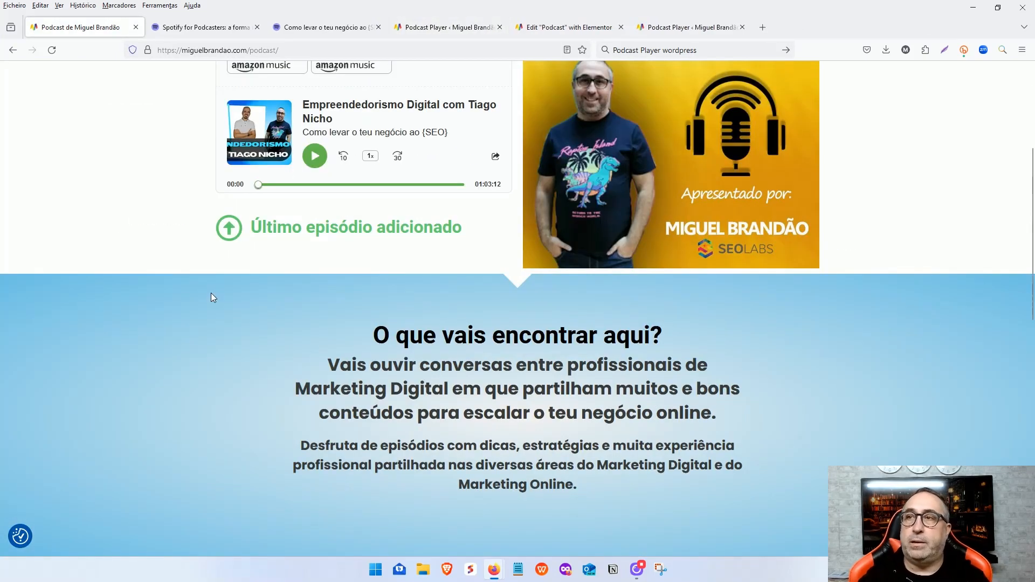
scroll(212, 293, "down", 10)
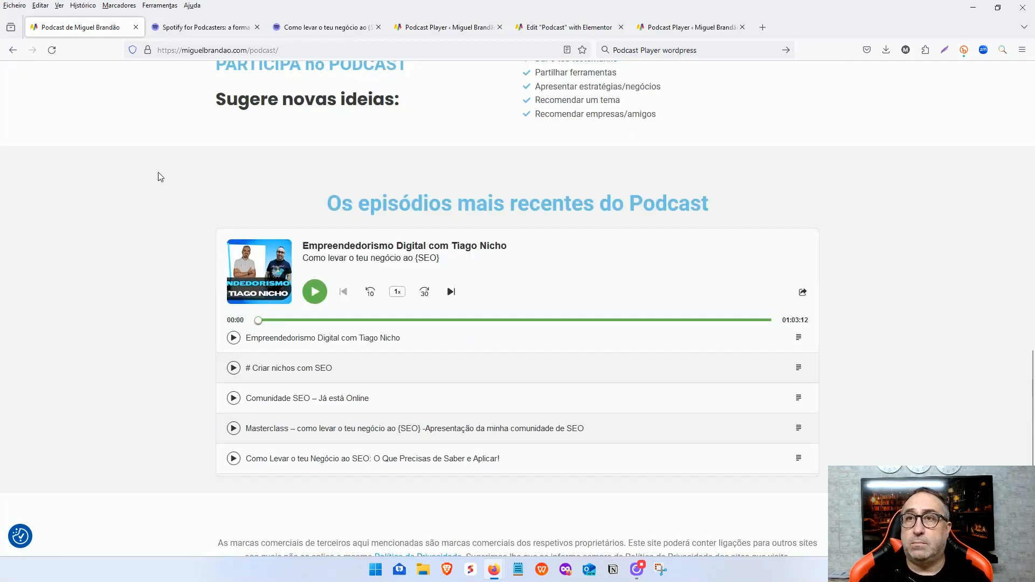
scroll(140, 261, "down", 2)
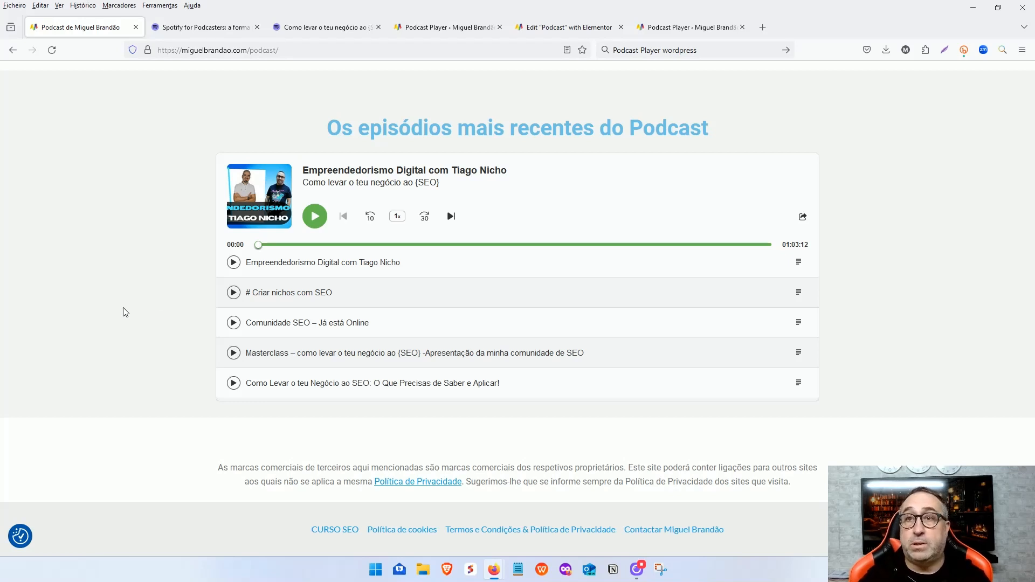
scroll(901, 266, "up", 15)
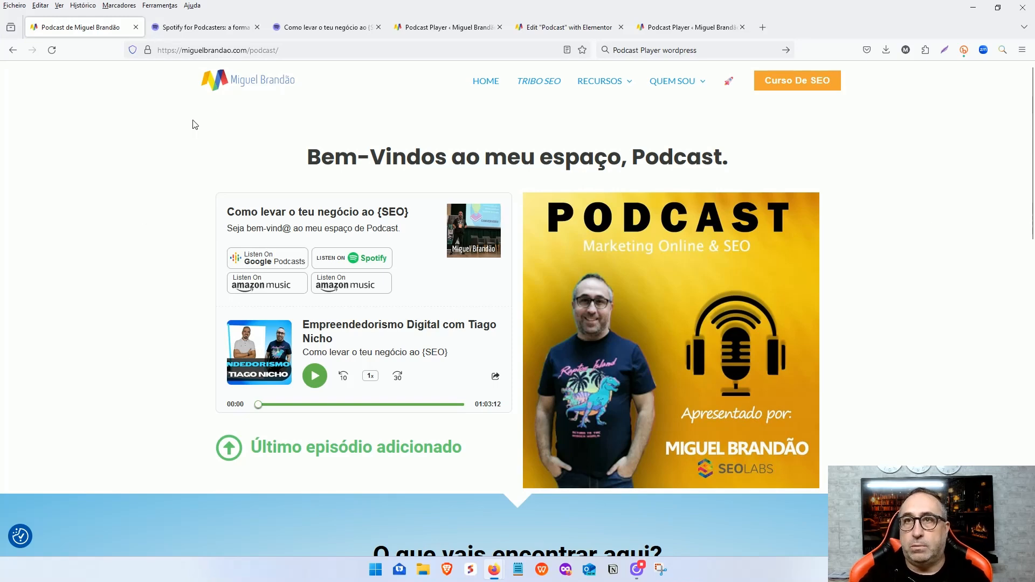
Open the website's home page, look through its sections down to the footer, and reveal the entries under Recursos
left_click(251, 83)
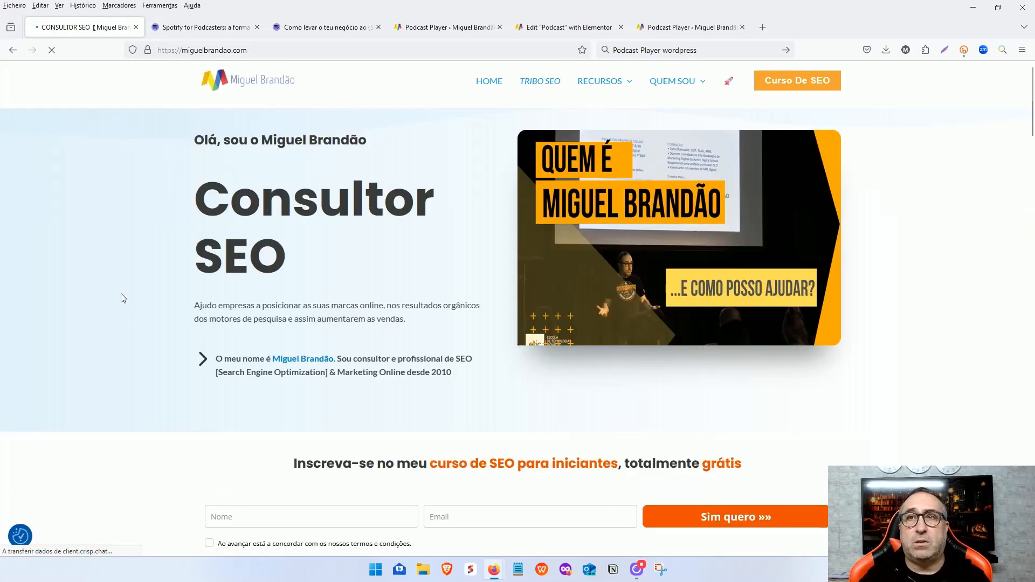
scroll(817, 259, "down", 5)
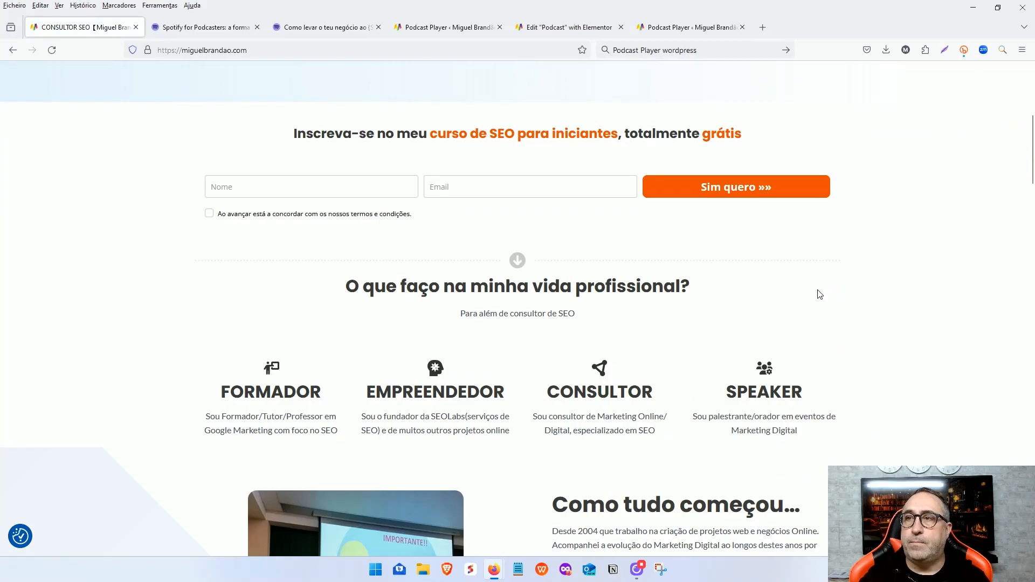
scroll(816, 281, "down", 10)
scroll(813, 300, "down", 6)
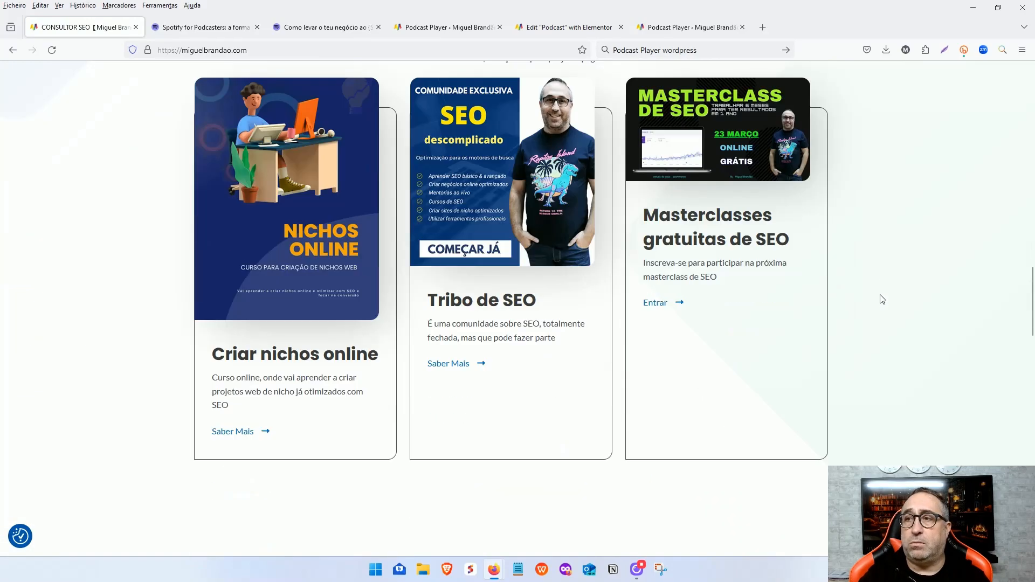
scroll(882, 299, "down", 5)
scroll(882, 299, "down", 13)
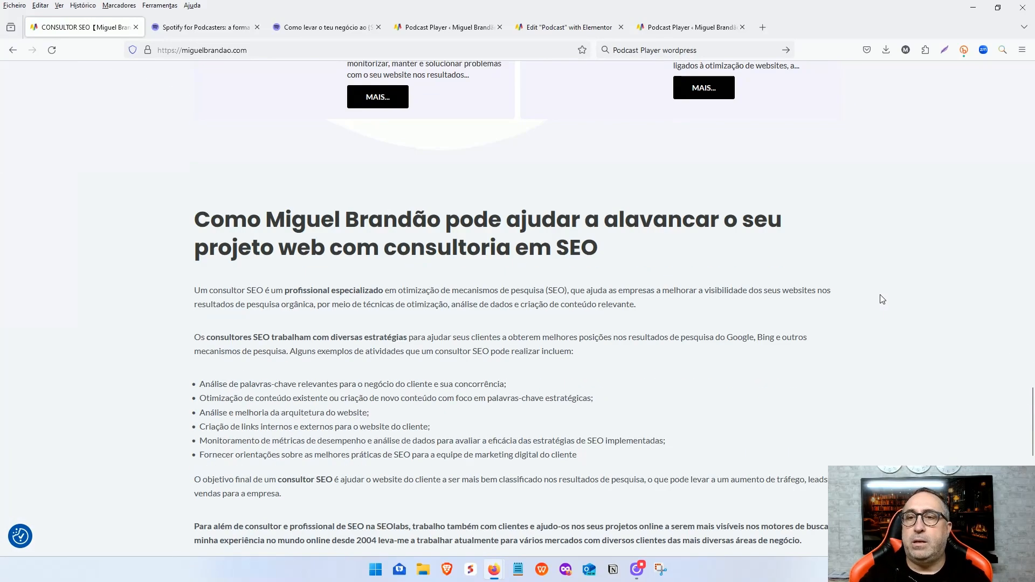
scroll(882, 299, "down", 3)
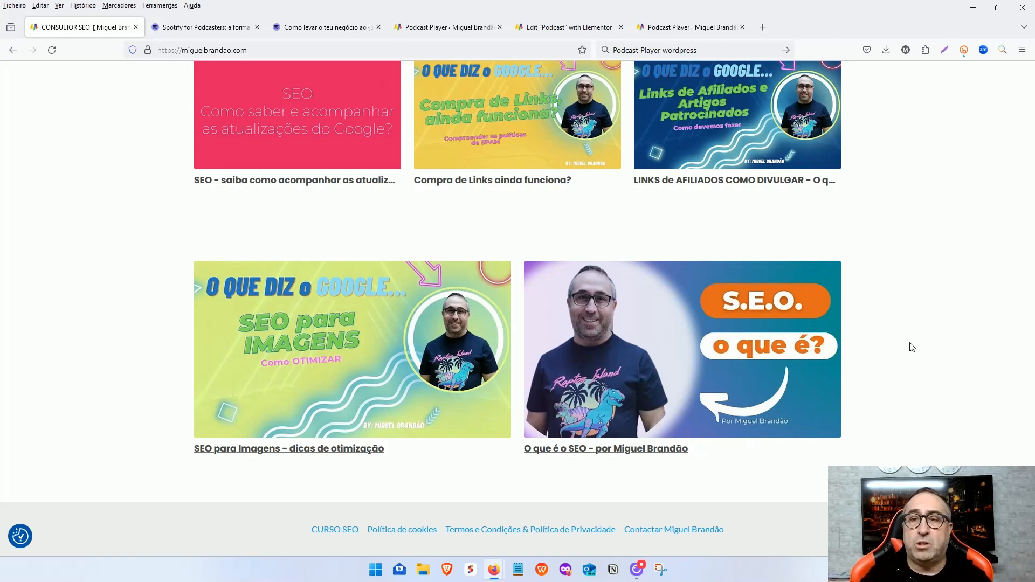
scroll(910, 345, "up", 20)
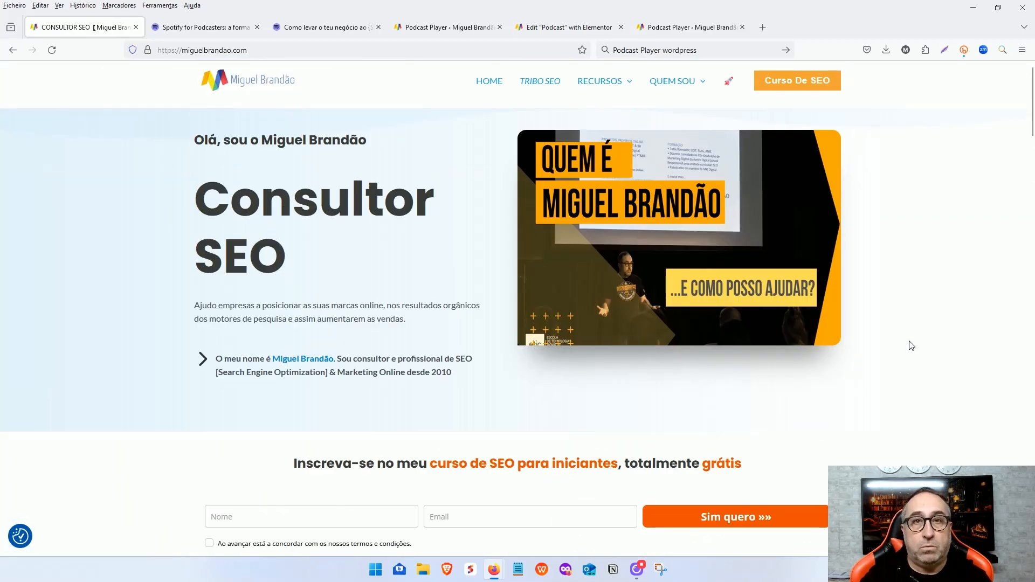
mouse_move(615, 90)
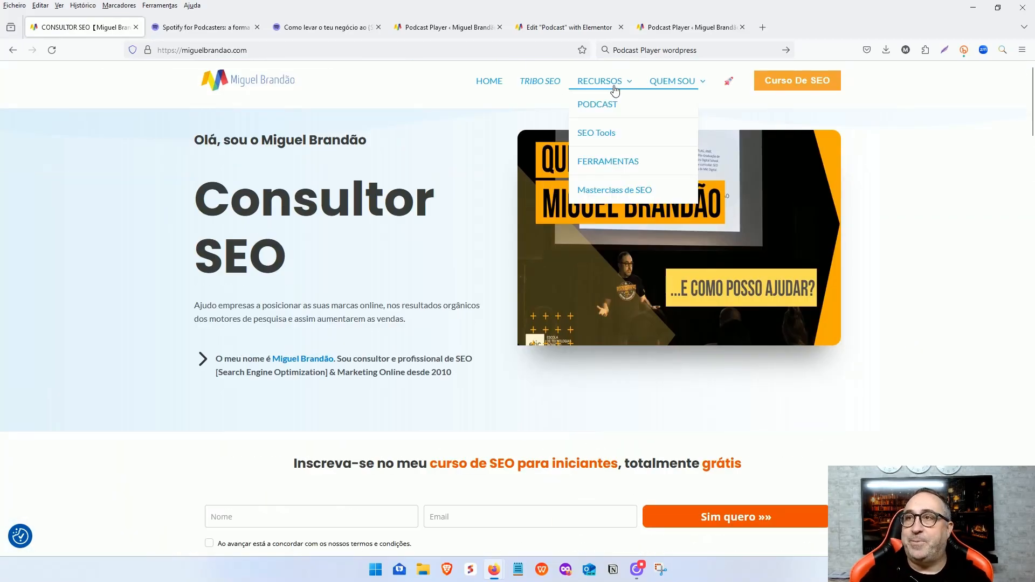